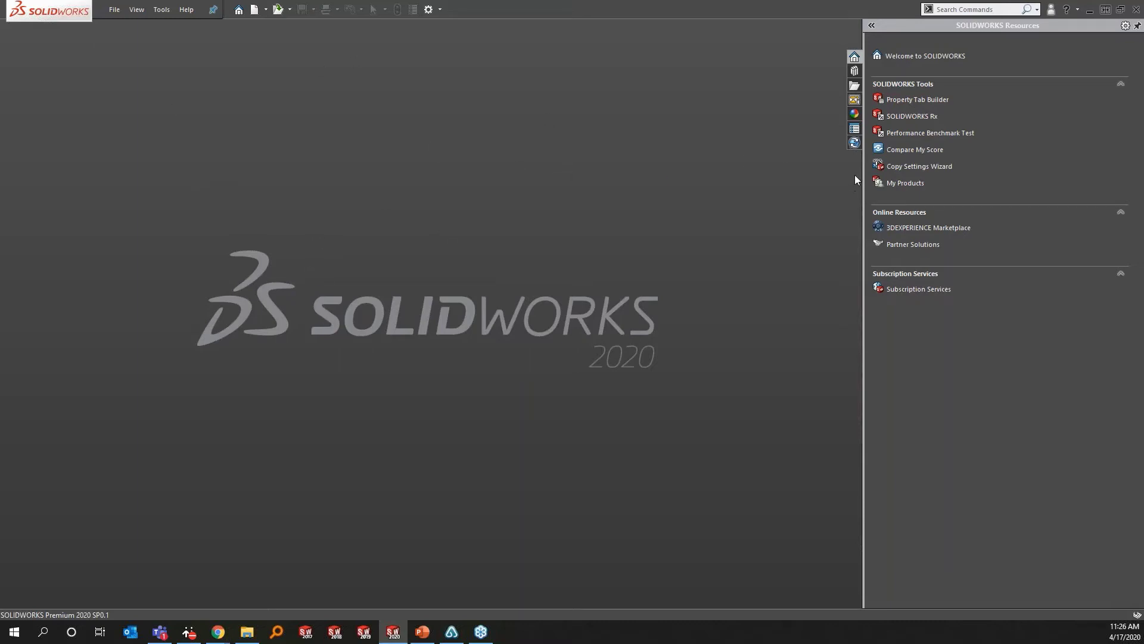
- Start the DriveWorksXpress add-in and go to adding or editing projects in the DriveWorksXpressCupboard database
left_click(165, 14)
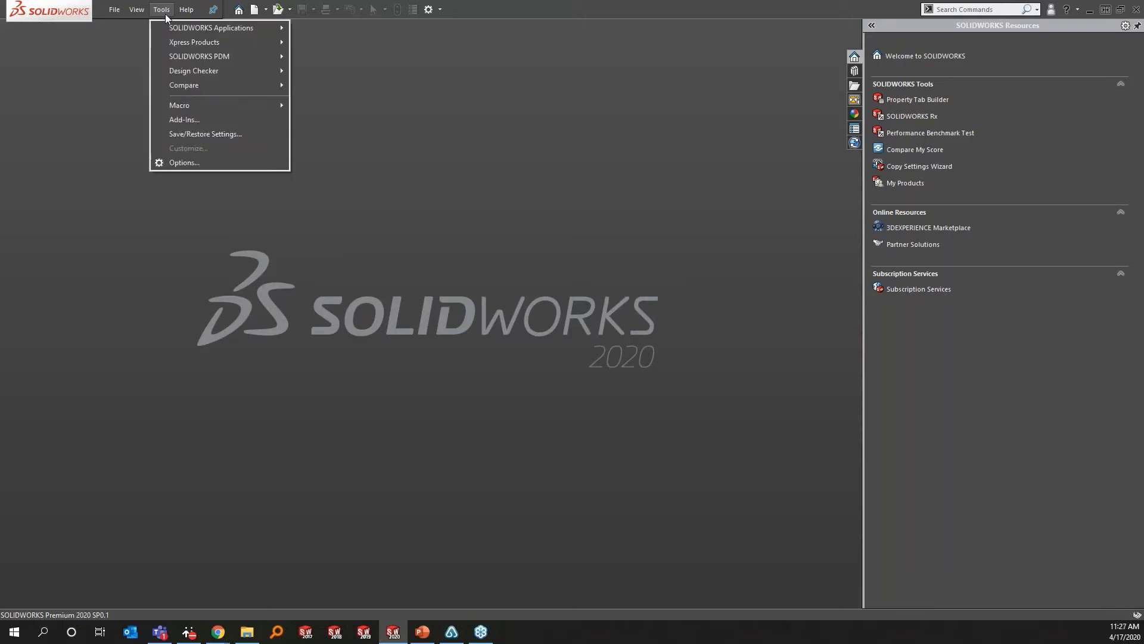
mouse_move(203, 42)
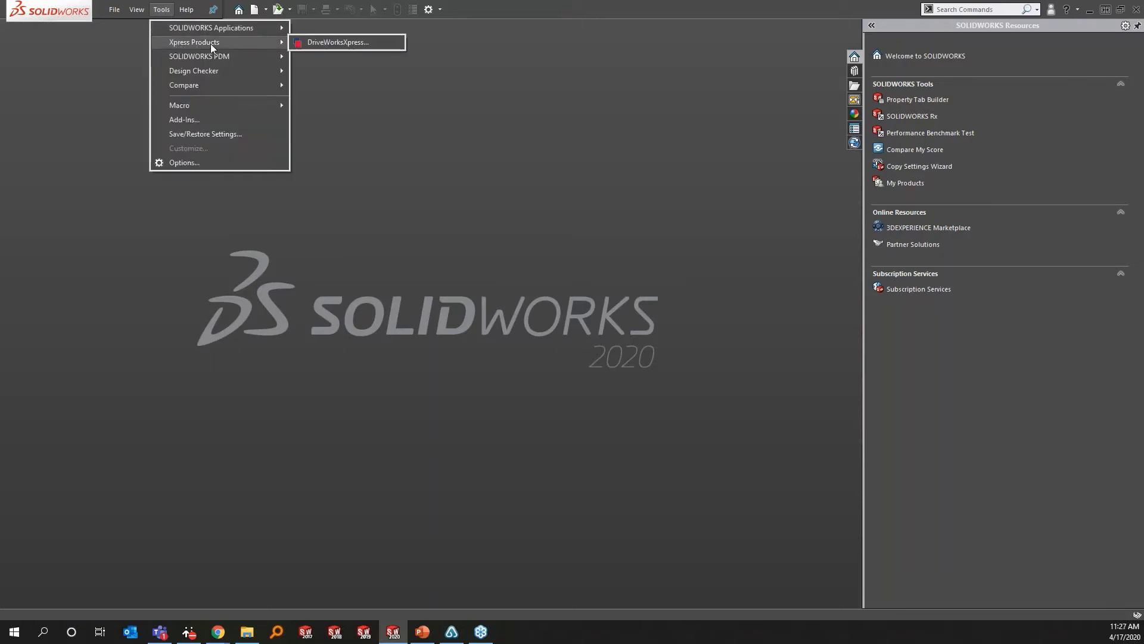
left_click(304, 43)
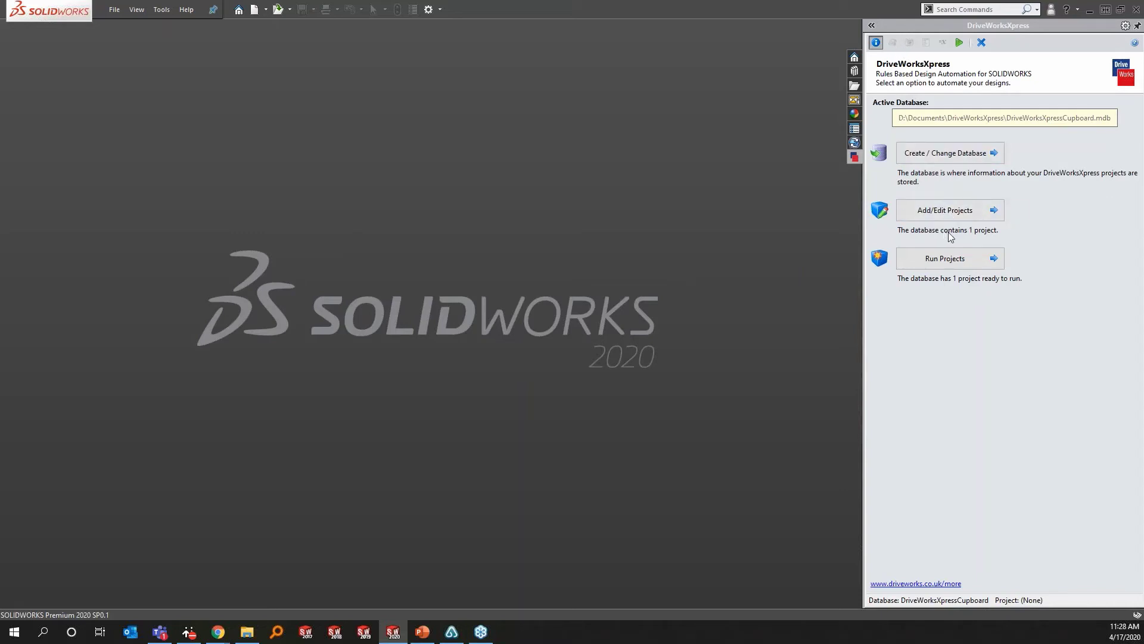
left_click(988, 212)
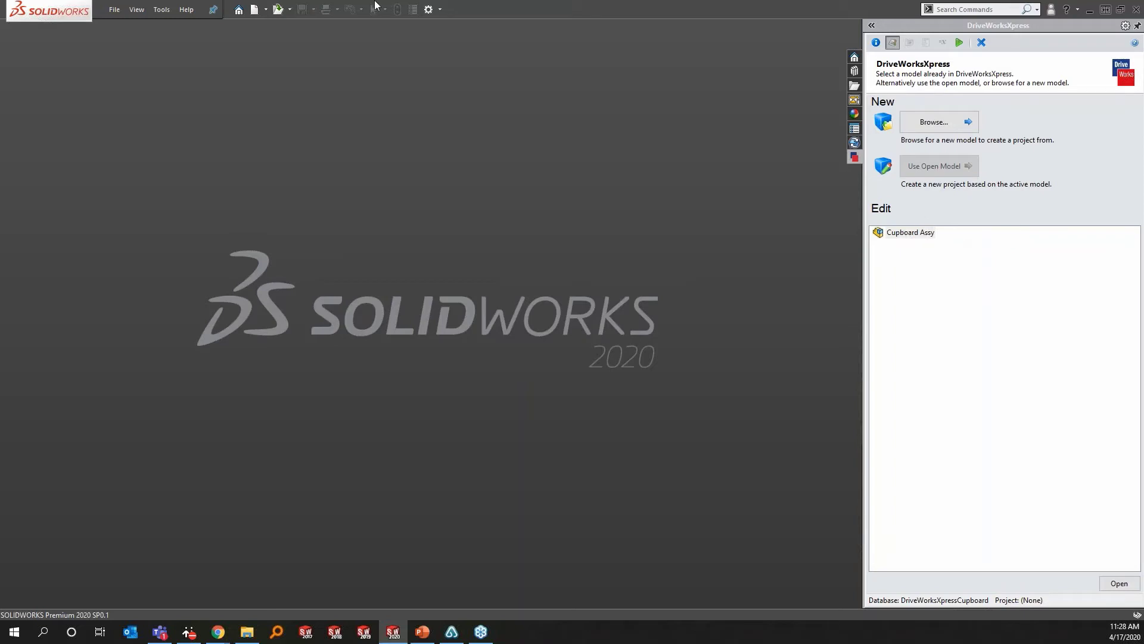
left_click(290, 9)
left_click(295, 25)
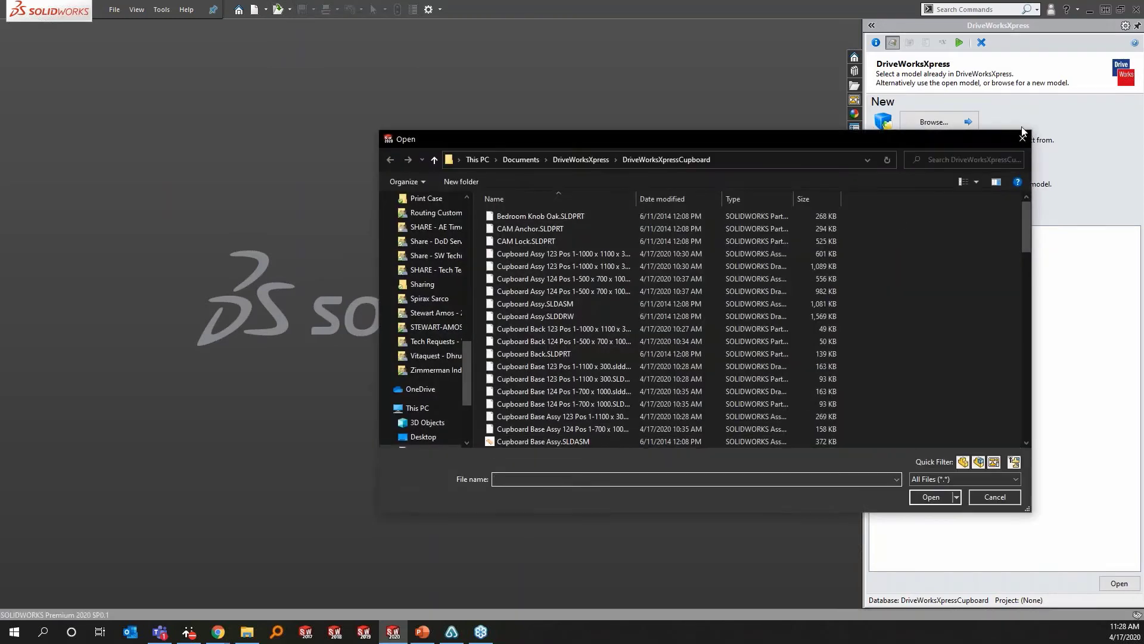
left_click(1022, 138)
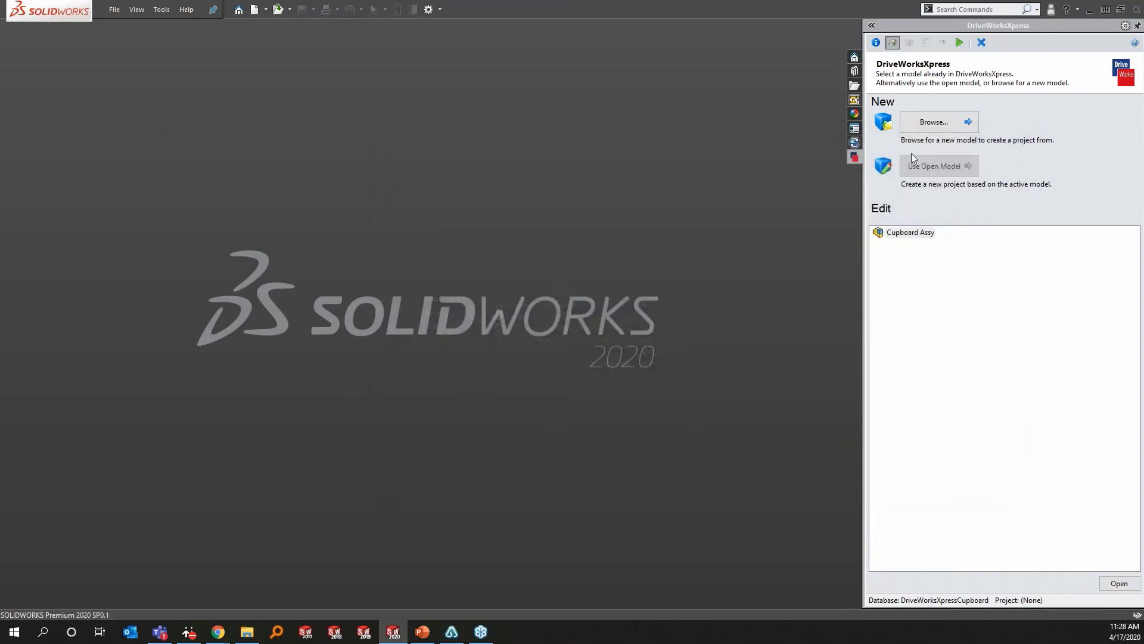
- Open the existing Cupboard Assy project for editing and bring up its list of captured models
double_click(910, 234)
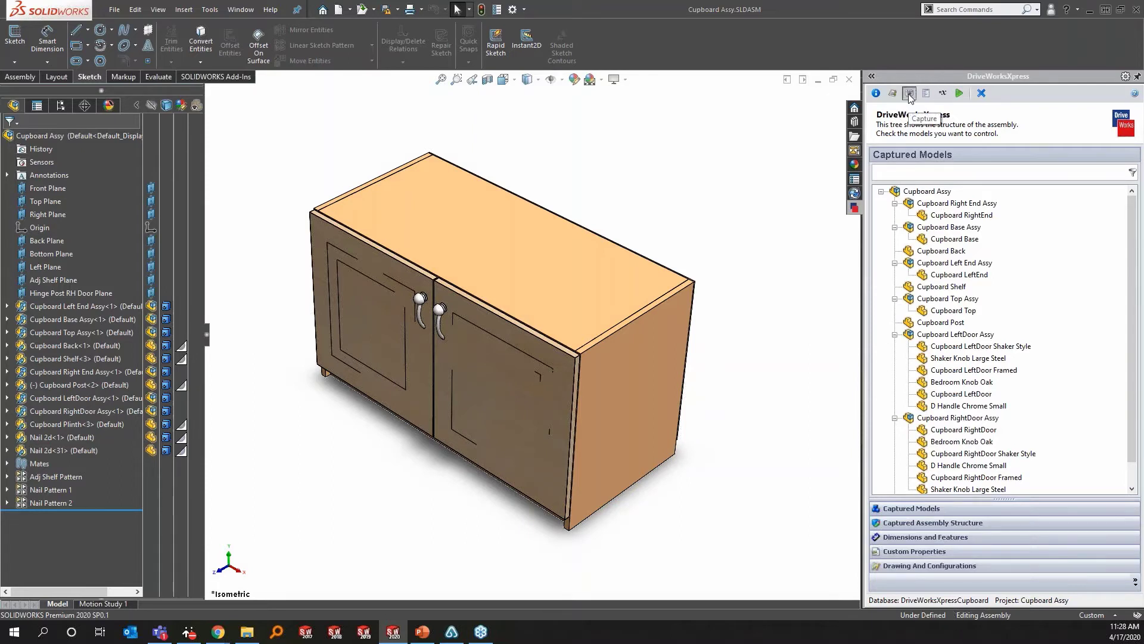
left_click(876, 94)
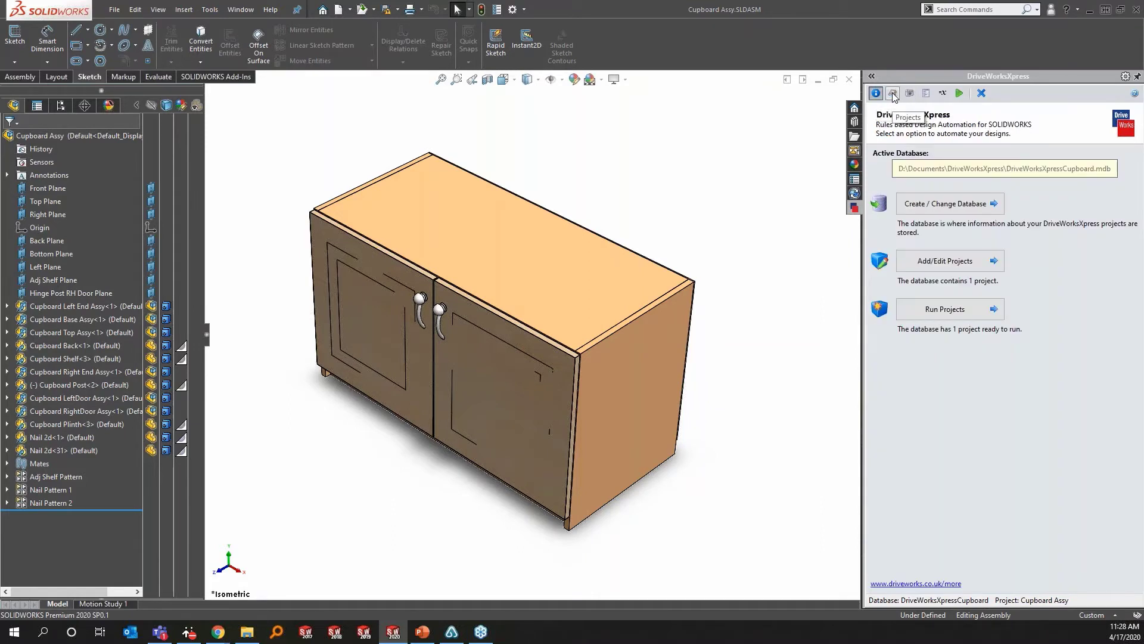
left_click(893, 93)
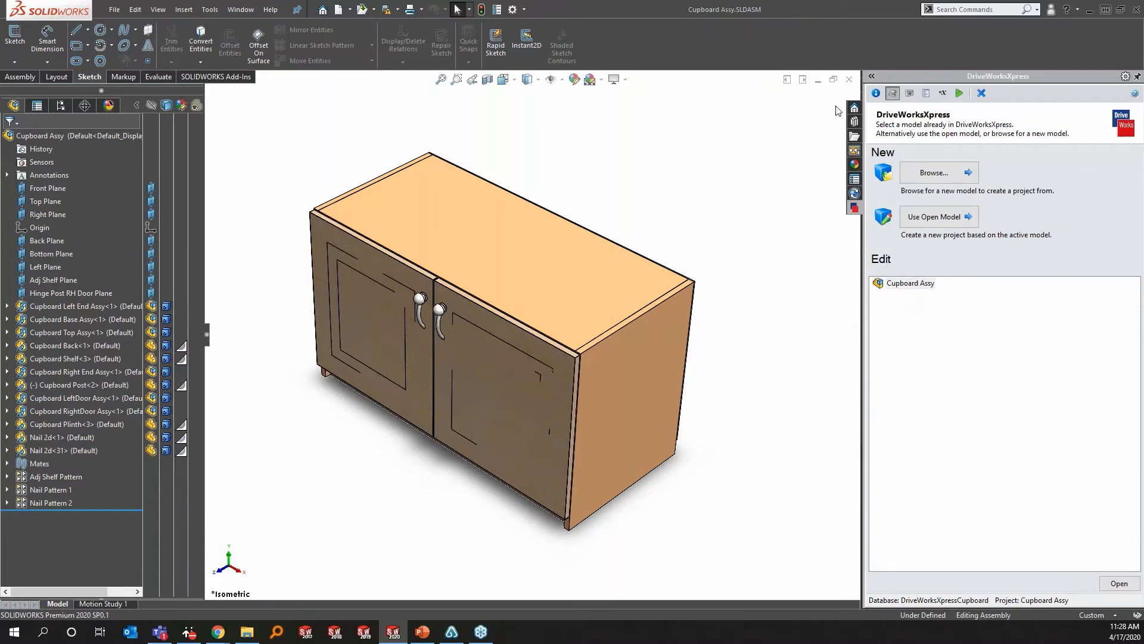
left_click(909, 94)
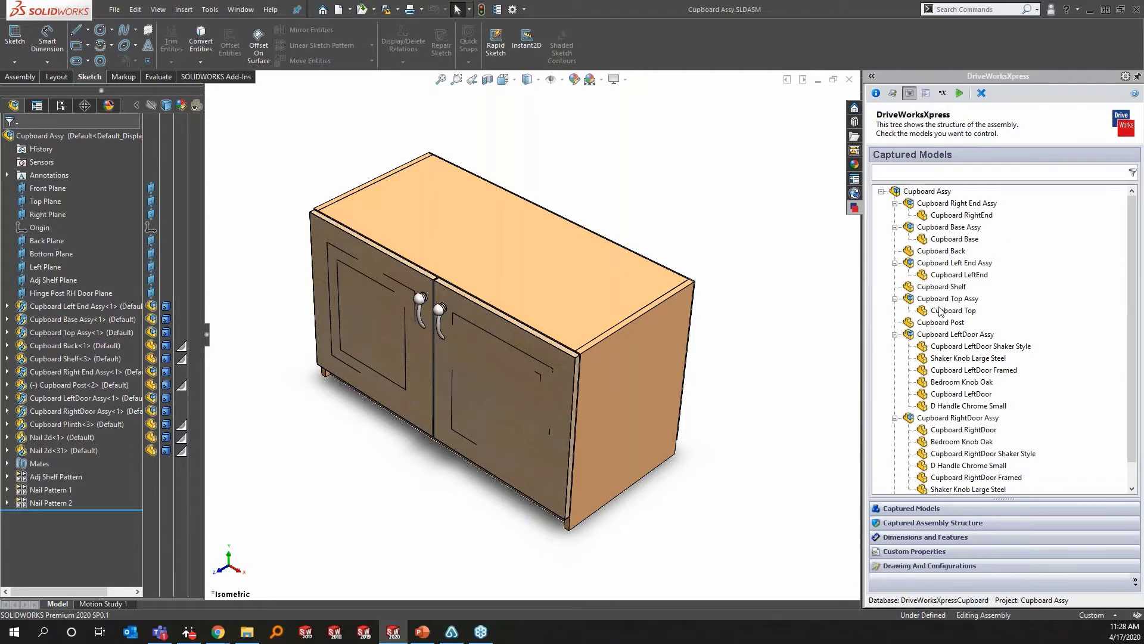
- Review the captured assembly structure of Cupboard Assy, checking which components are captured in the end, base, top and door subassemblies
left_click(939, 525)
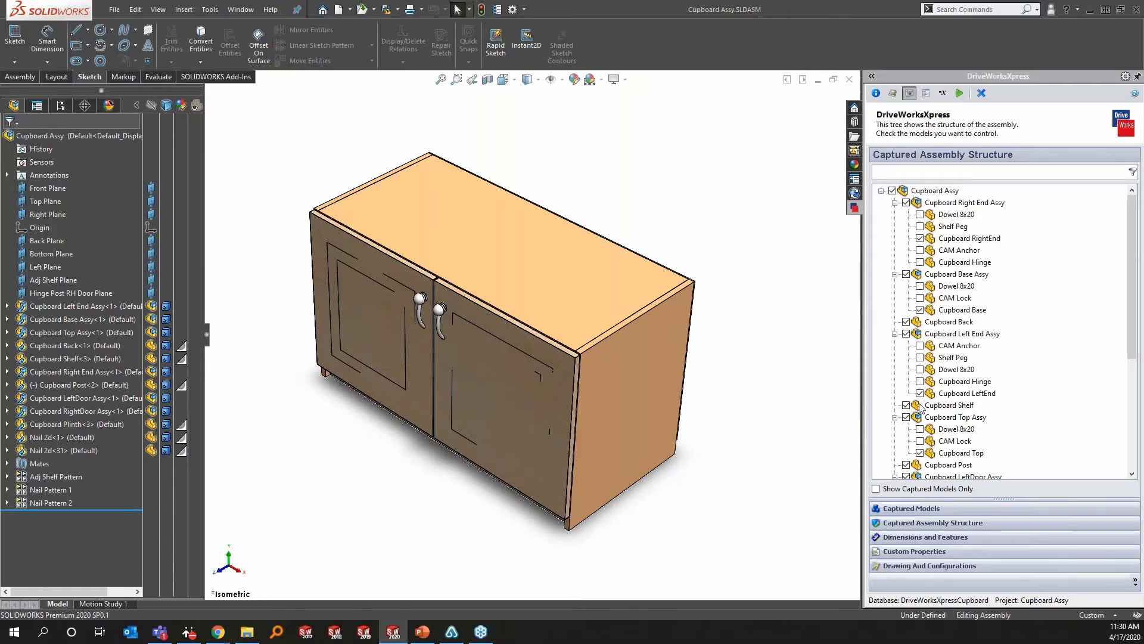
scroll(925, 403, "down", 1)
scroll(925, 403, "down", 4)
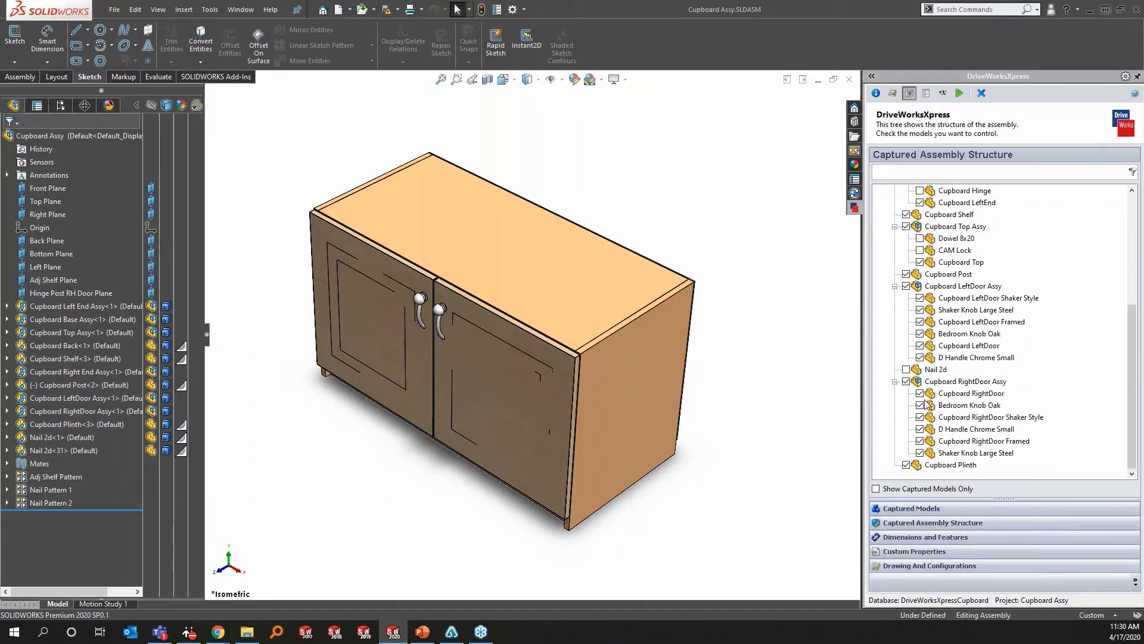
left_click(895, 382)
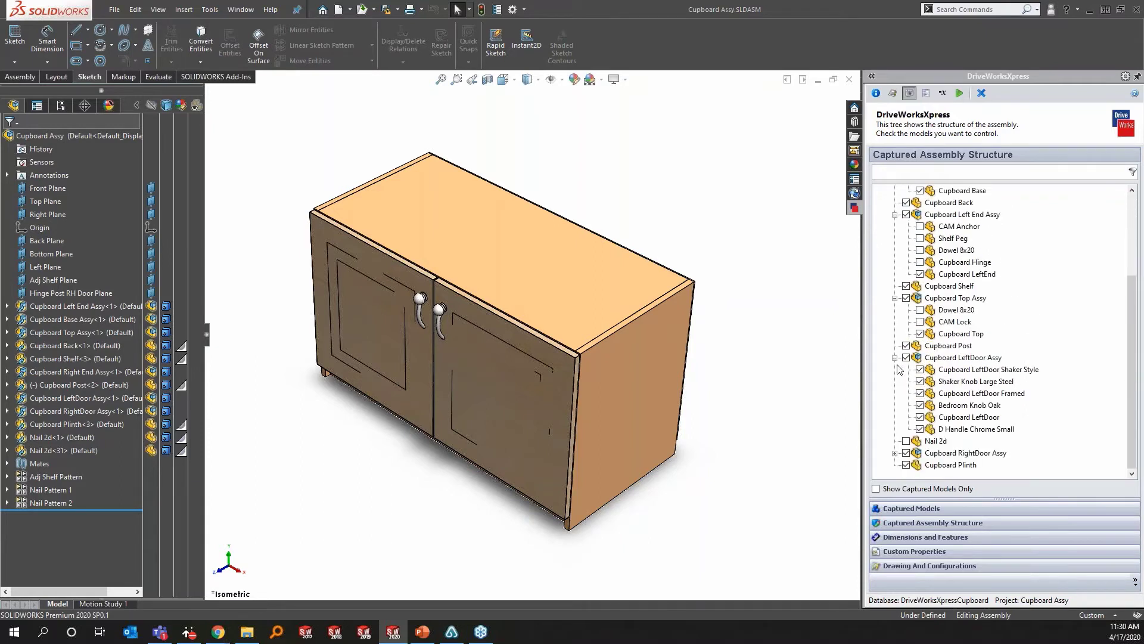
left_click(895, 358)
left_click(895, 369)
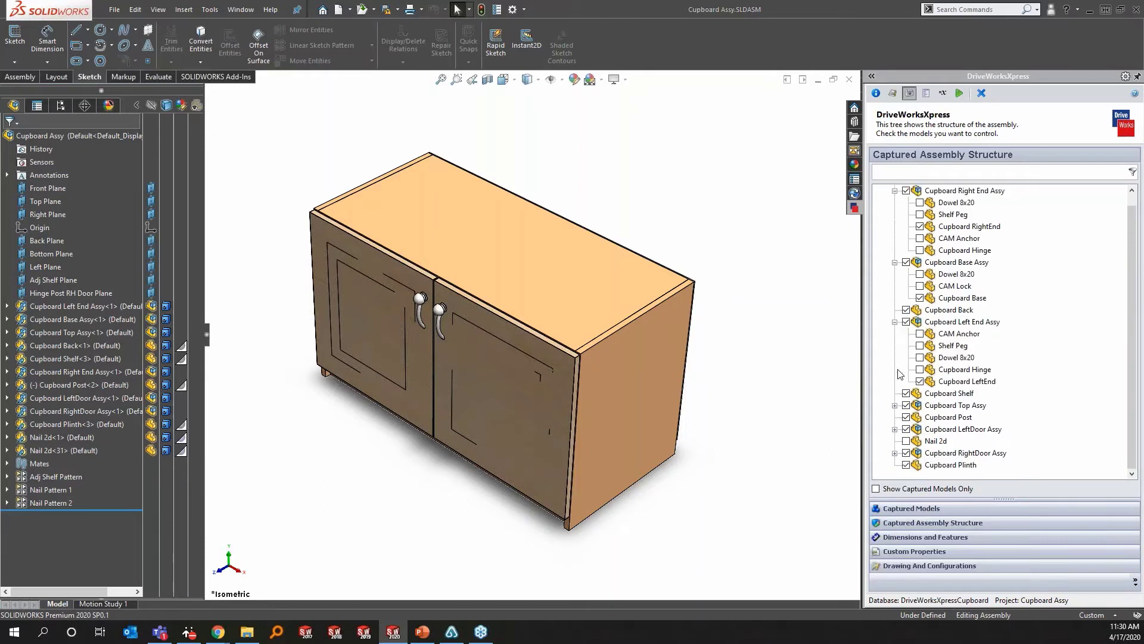
left_click(895, 406)
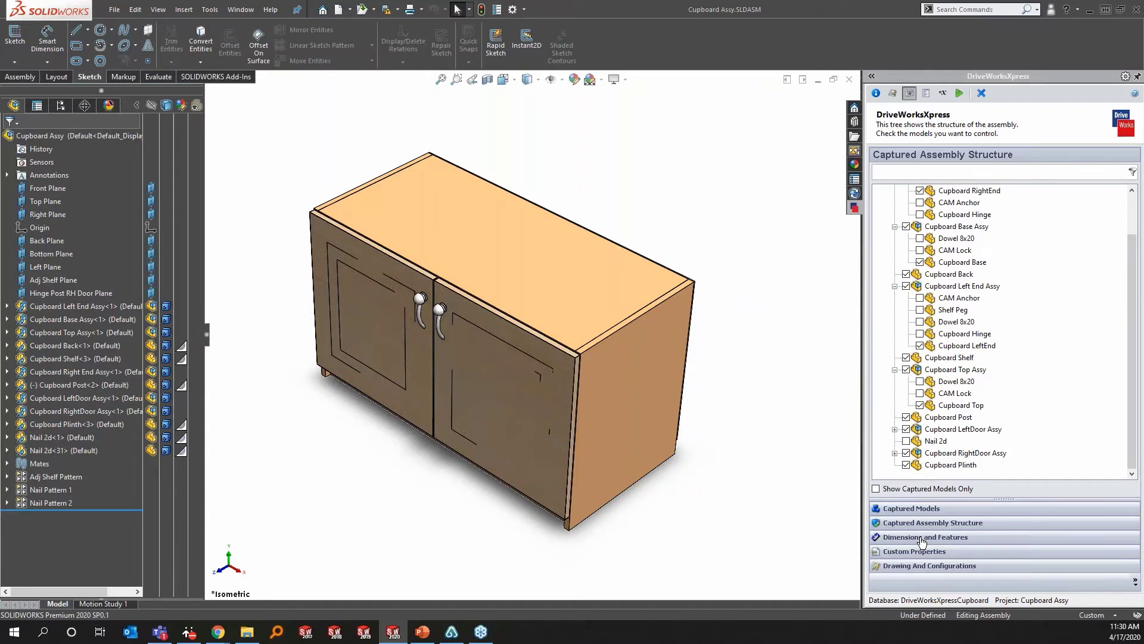
left_click(947, 275)
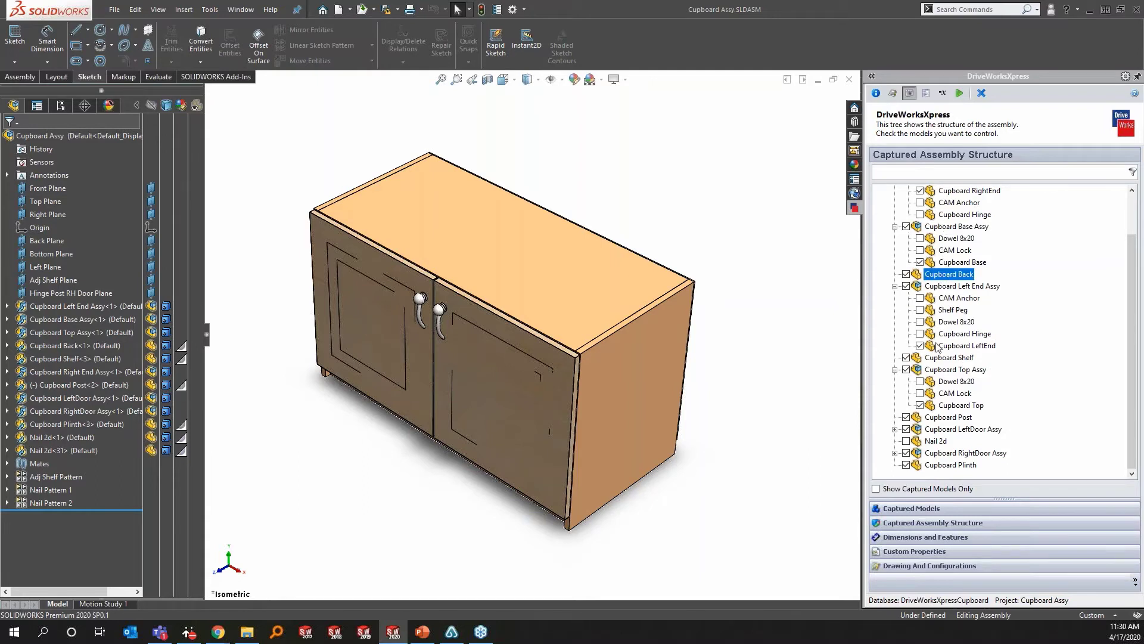
- Examine the captured features and dimensions of Cupboard Assy, from the ShelfPat feature through the size, shelf and Nail 1 dimensions
left_click(920, 539)
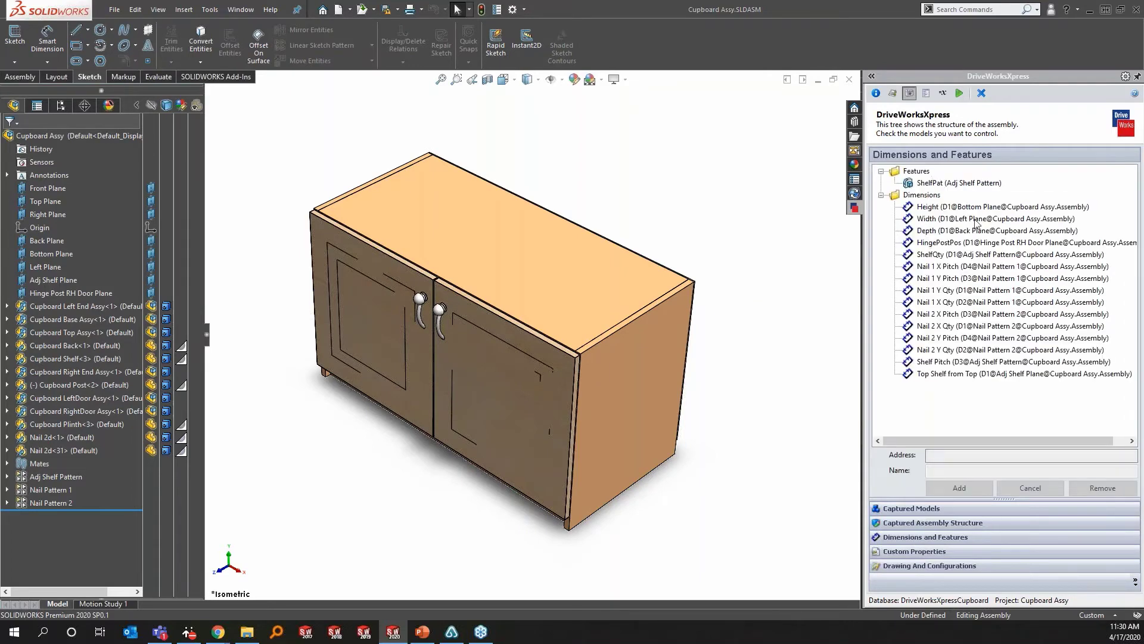
left_click(935, 184)
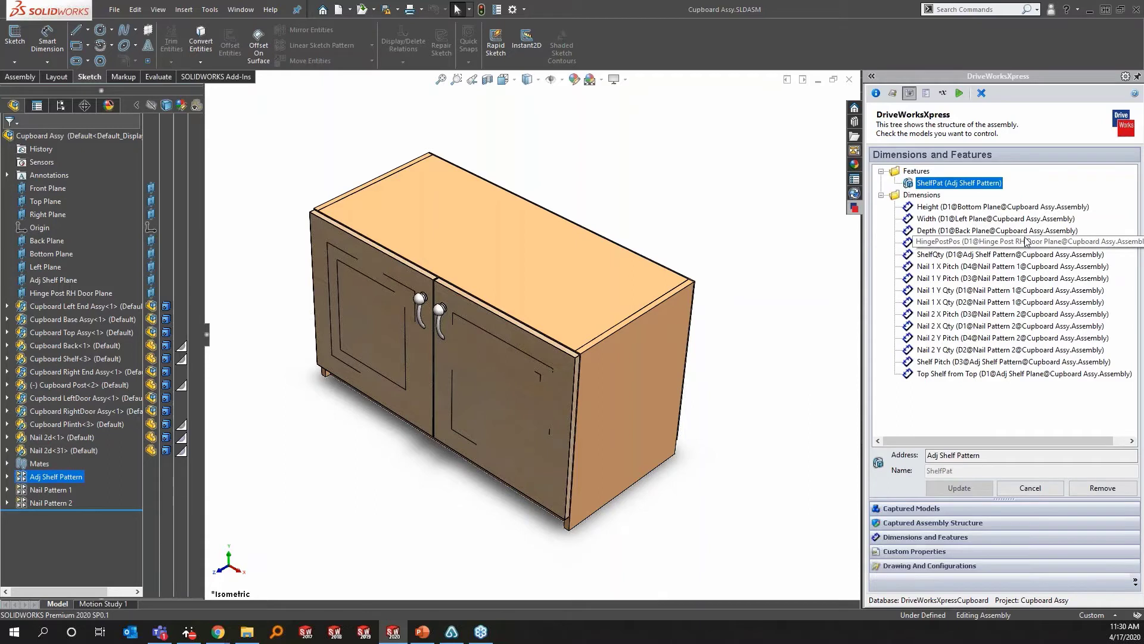
left_click(953, 207)
left_click(948, 219)
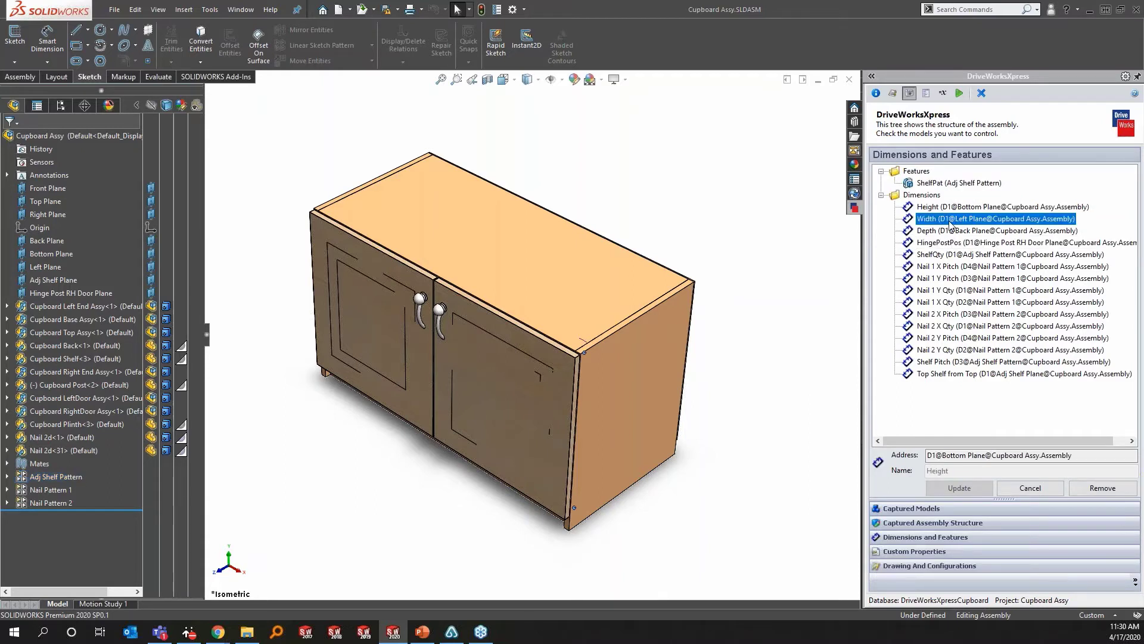
left_click(950, 231)
left_click(950, 242)
left_click(949, 254)
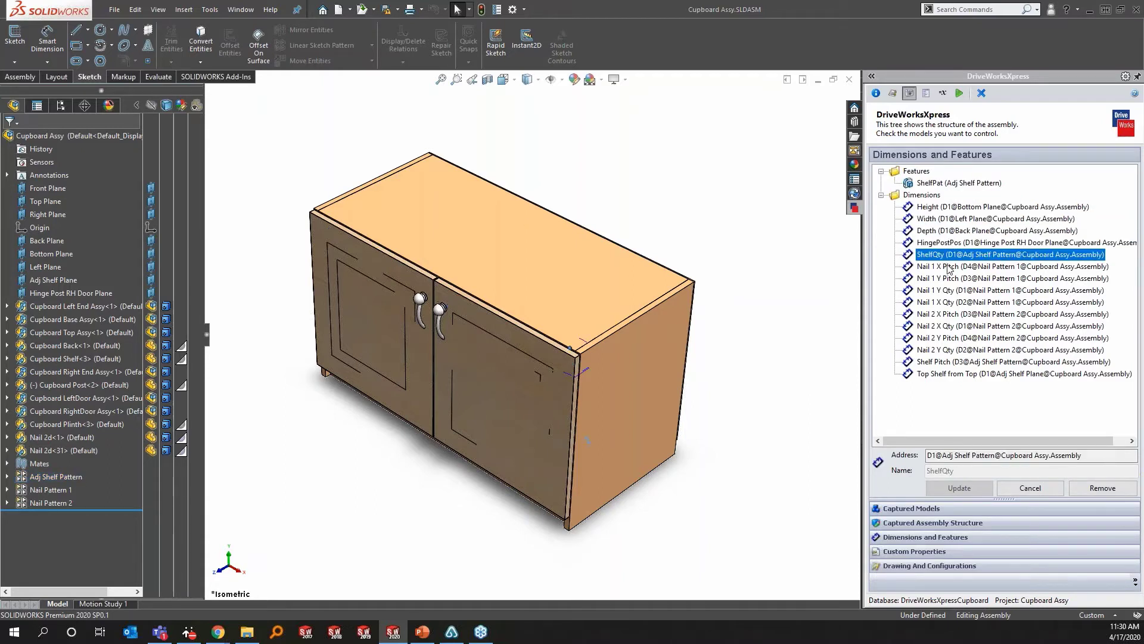
left_click(950, 267)
left_click(950, 279)
left_click(950, 303)
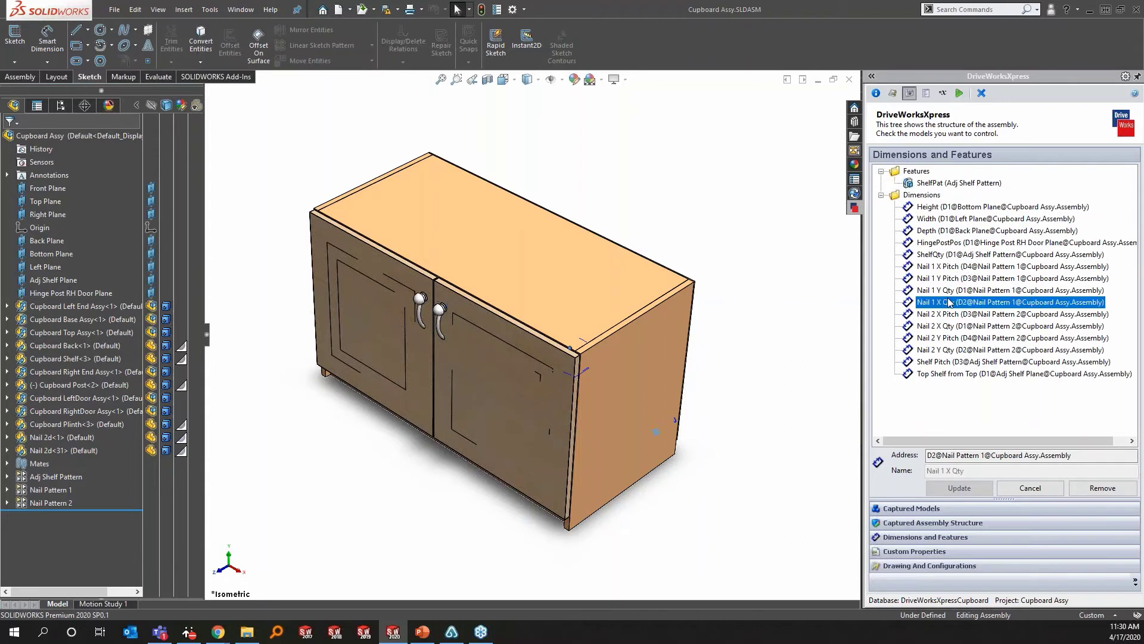
- Inspect the address and the assigned name of the captured Height dimension
left_click(939, 208)
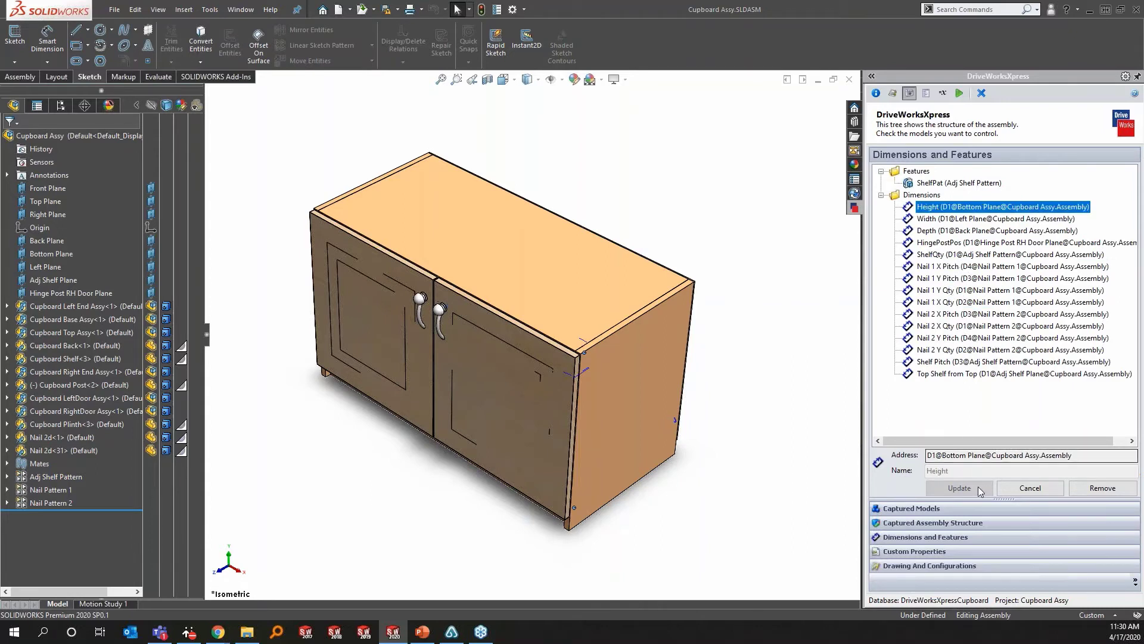
left_click_drag(1010, 456, 1073, 455)
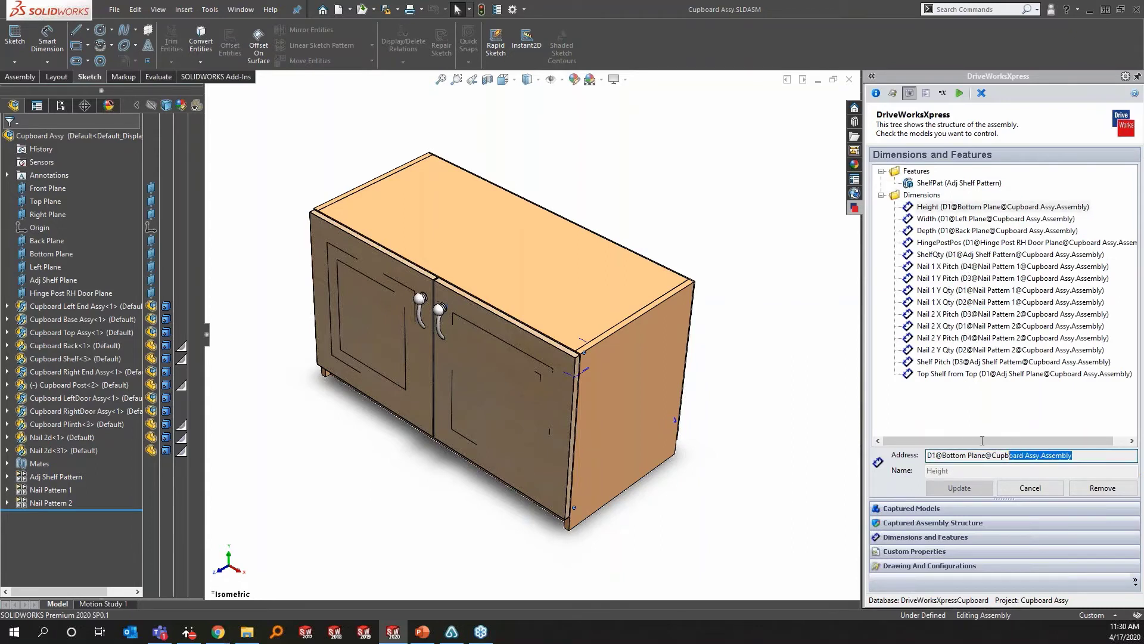
key("ctrl+a")
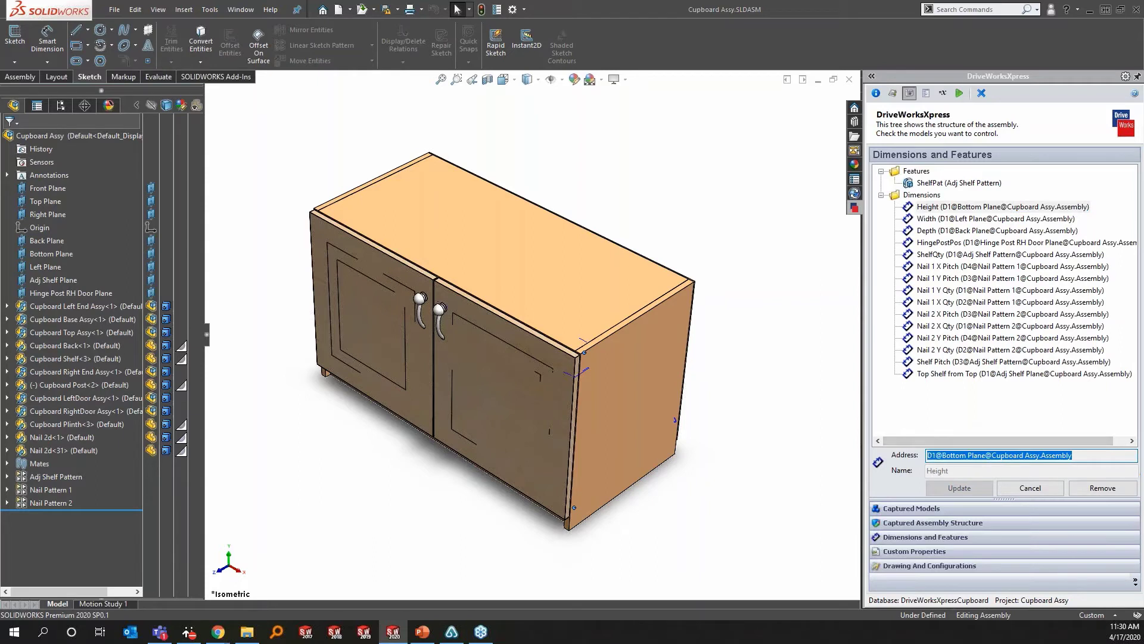
left_click(953, 470)
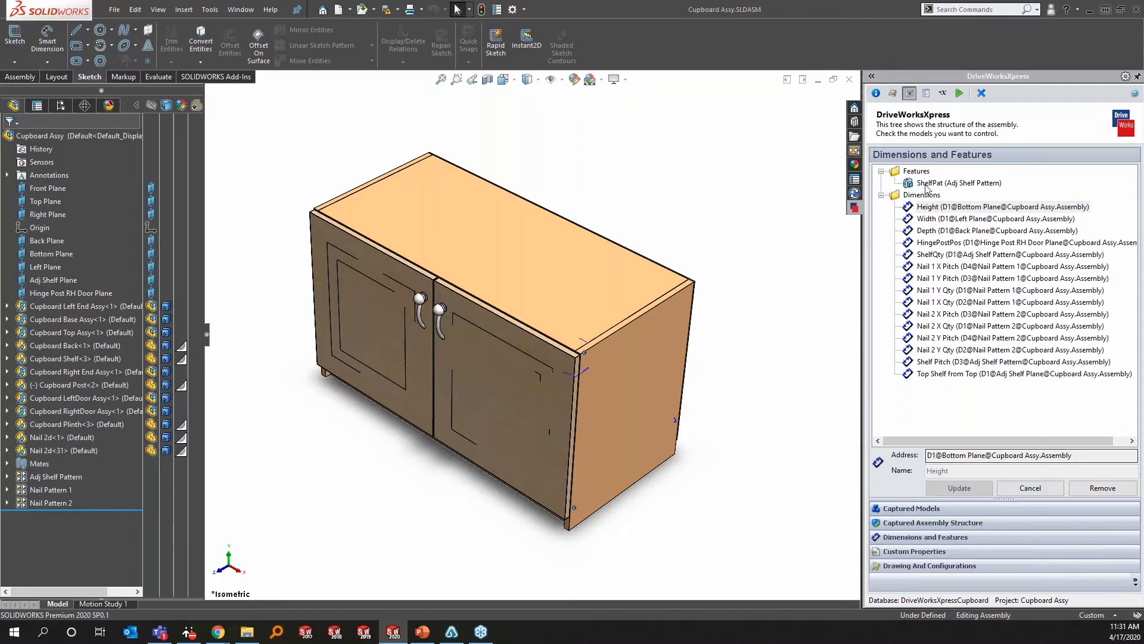
- Locate the captured Width, Height, Depth, HingePostPos and ShelfQty dimensions on the cupboard model
left_click(933, 219)
left_click(932, 207)
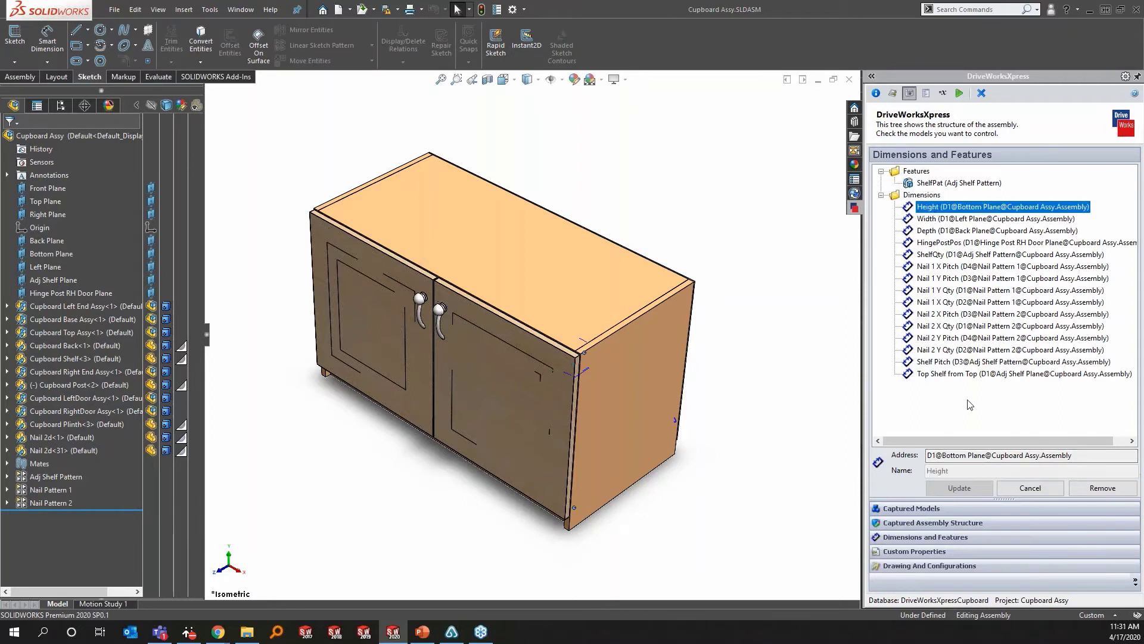
scroll(584, 462, "down", 5)
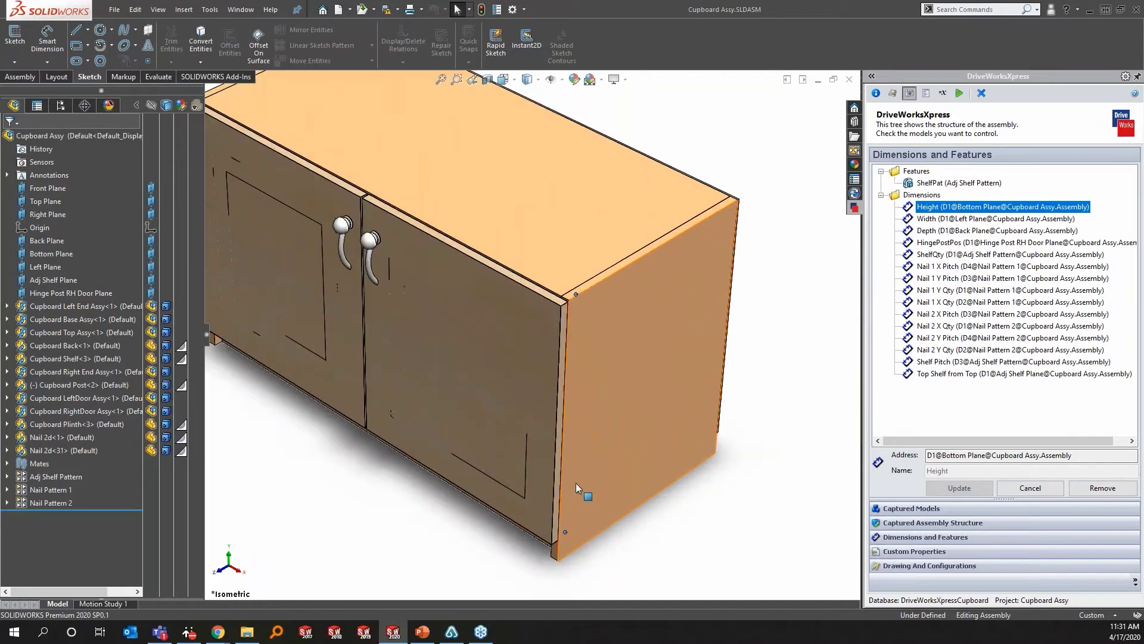
left_click(939, 232)
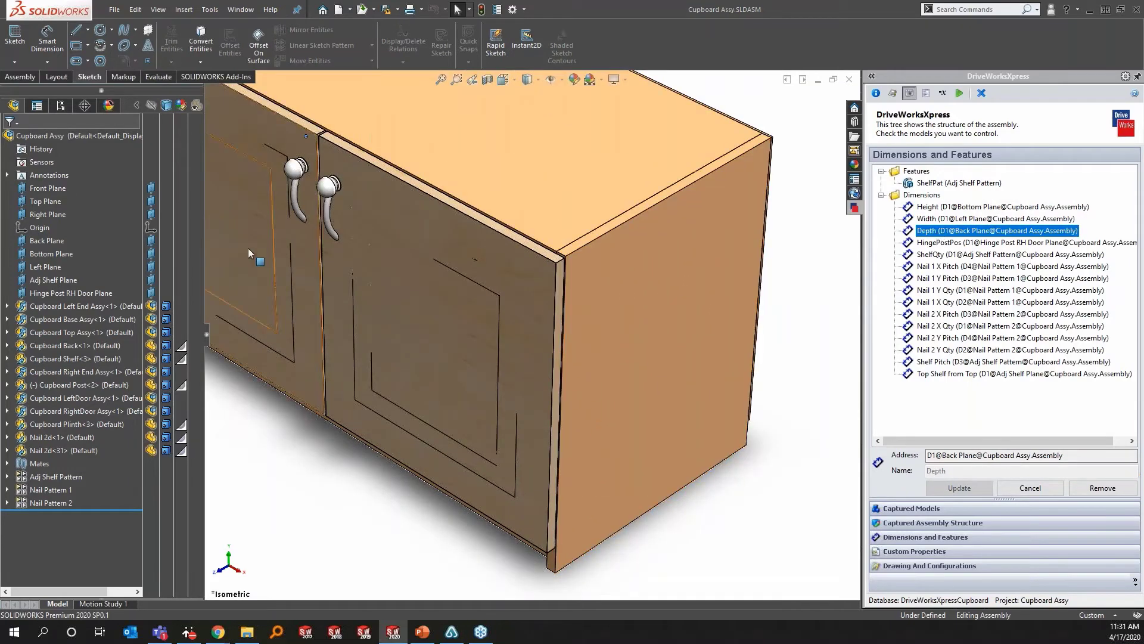
left_click(944, 255)
scroll(591, 414, "down", 3)
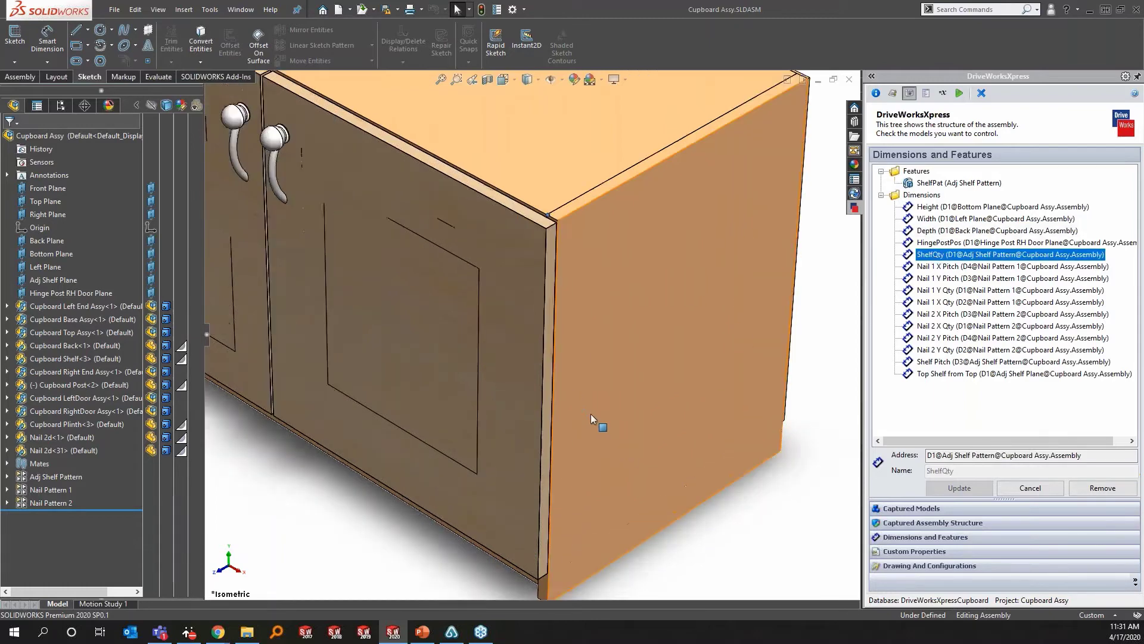
scroll(591, 413, "up", 2)
left_click(928, 241)
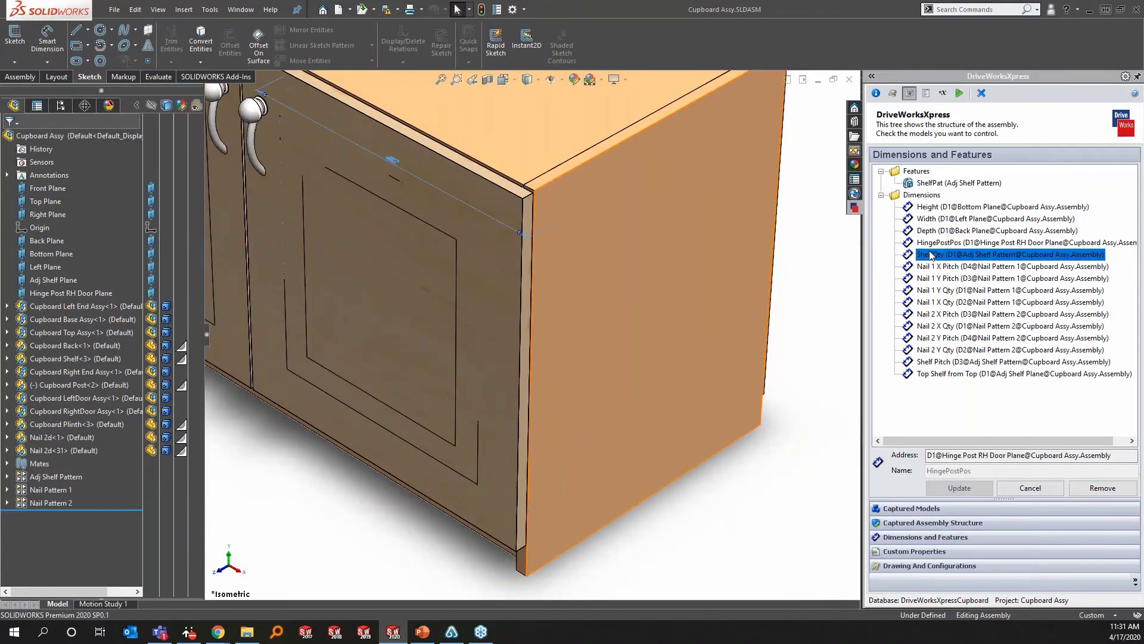
left_click(932, 254)
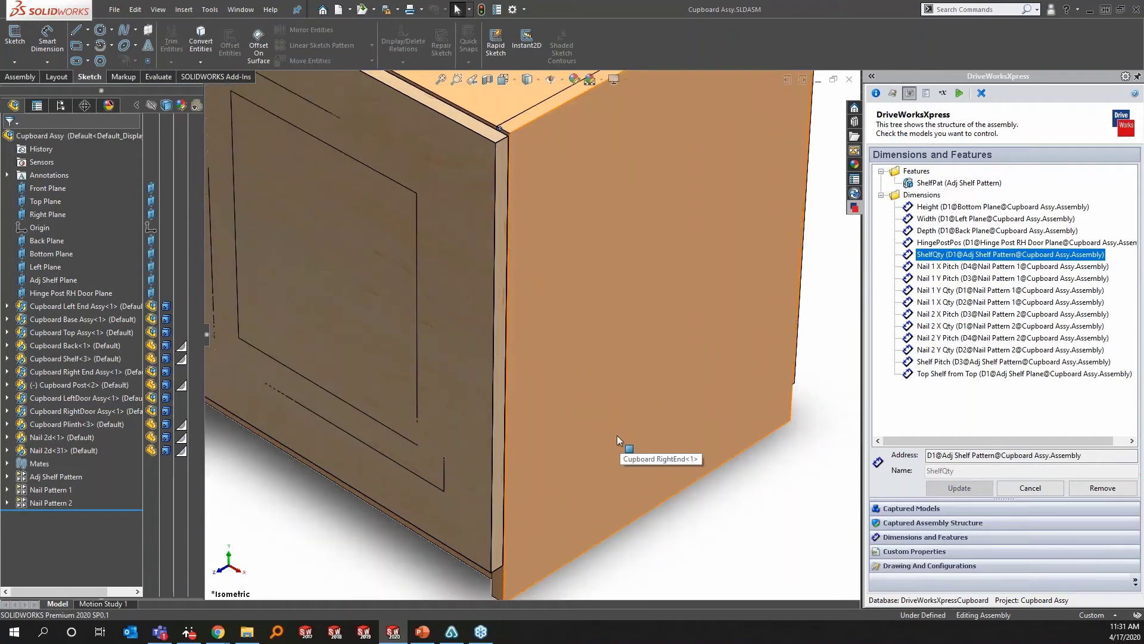
left_click(932, 255)
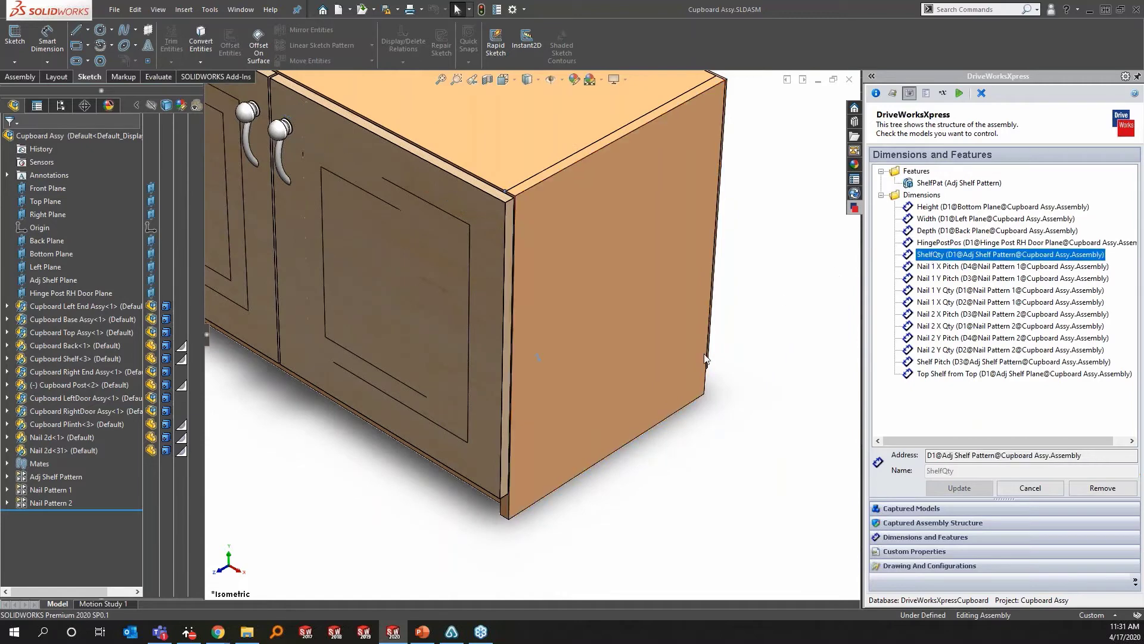
left_click(918, 255)
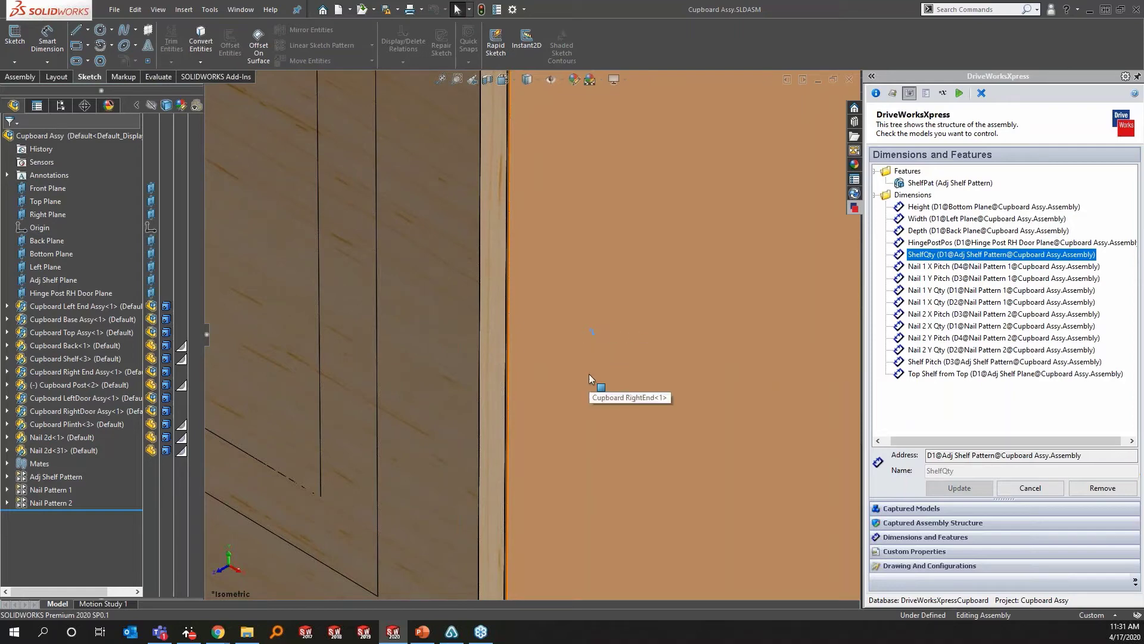
- Fit the cupboard in view and hide its left door panel, leaving the handle and knob shown
key("f")
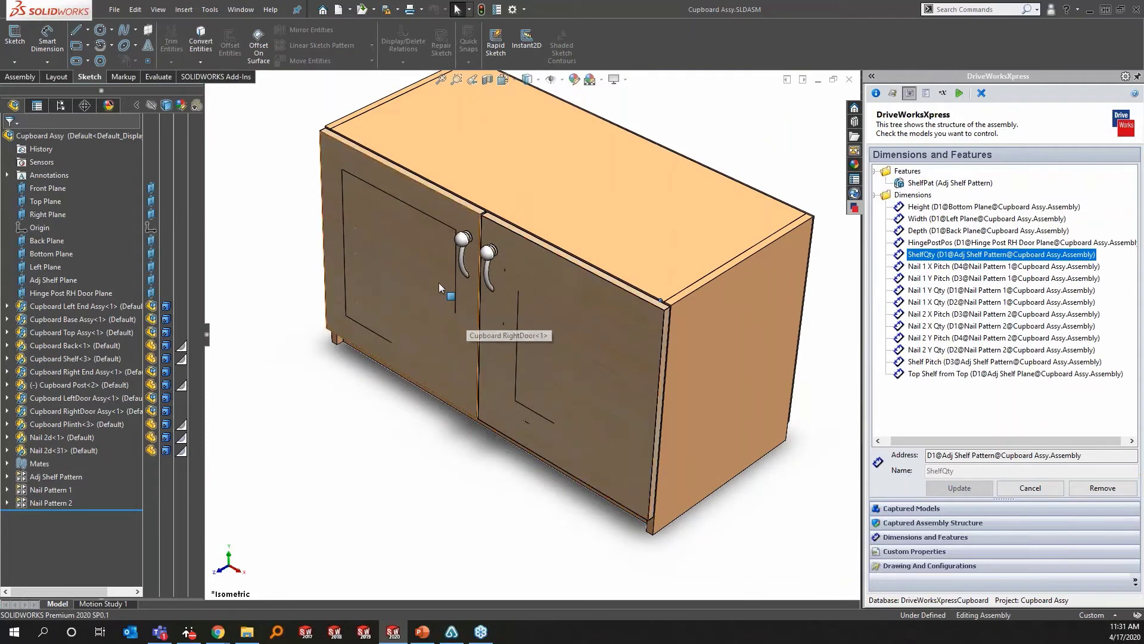
left_click(462, 320)
key("Tab")
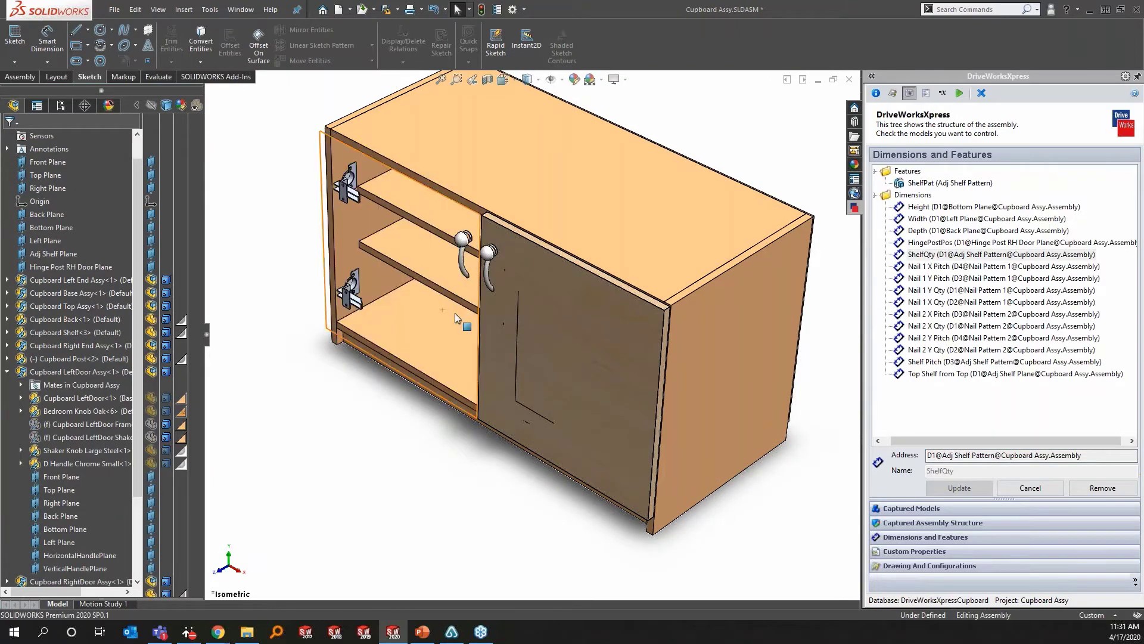
- Show the cupboard's hidden left door panel again after viewing the shelves inside, and restore the isometric view
middle_click_drag(374, 276, 339, 280)
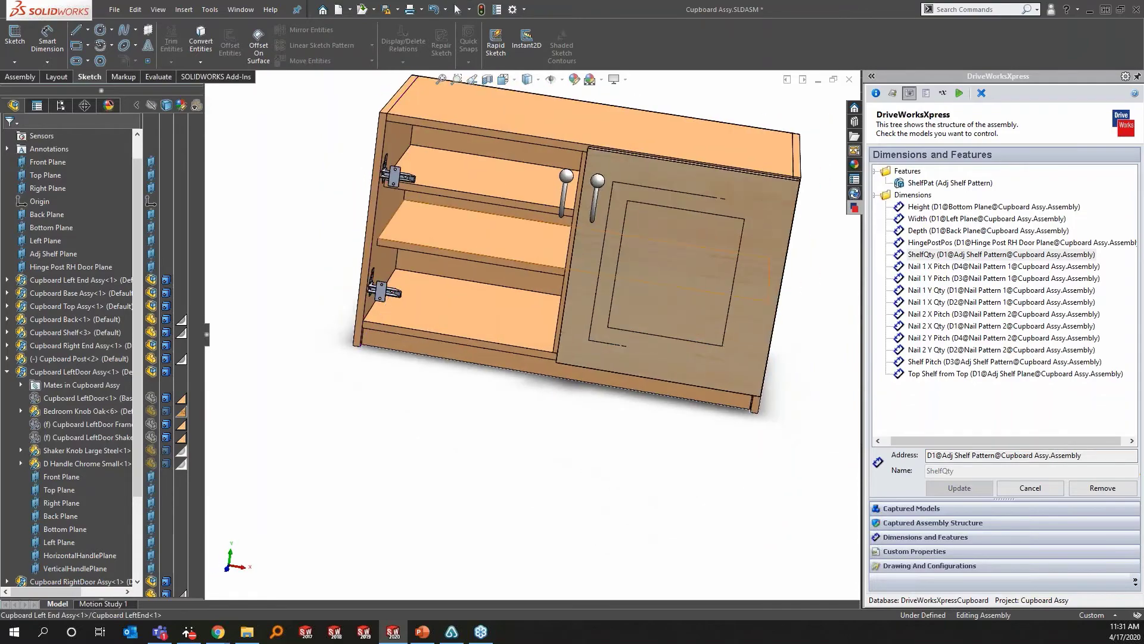
scroll(340, 280, "down", 3)
middle_click_drag(489, 283, 477, 310)
scroll(482, 298, "up", 3)
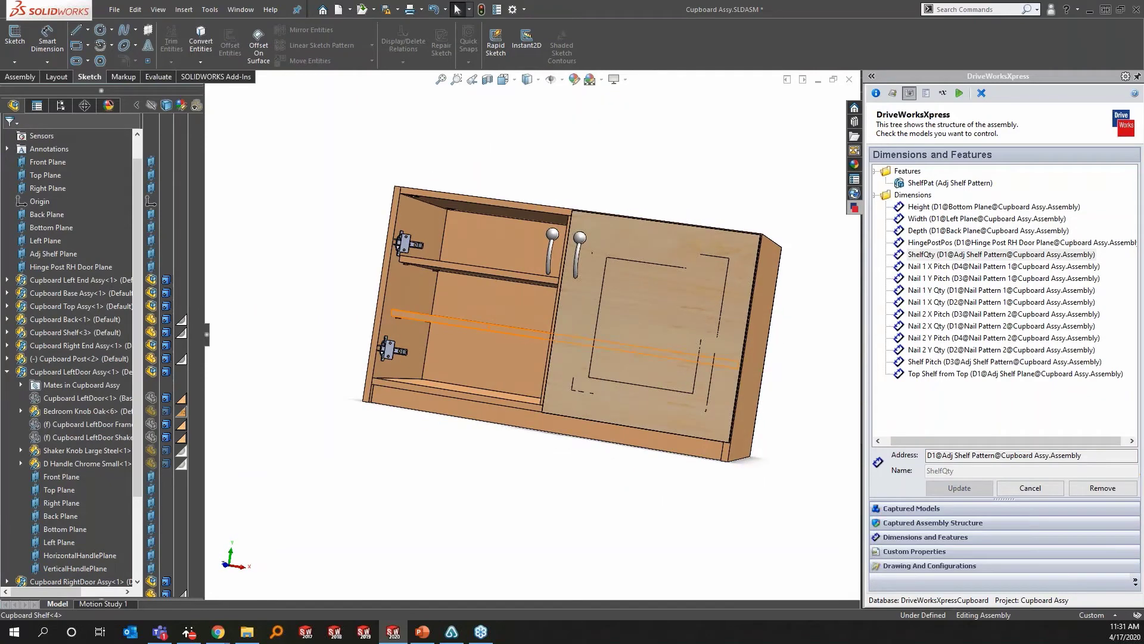
middle_click_drag(495, 285, 486, 276)
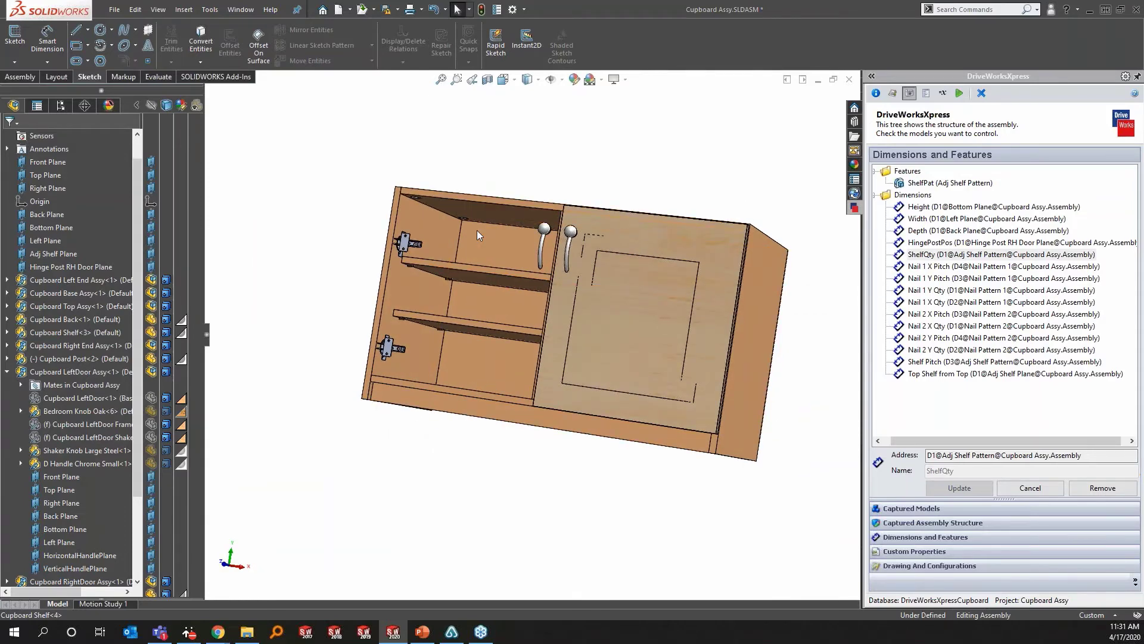
key("shift+Tab")
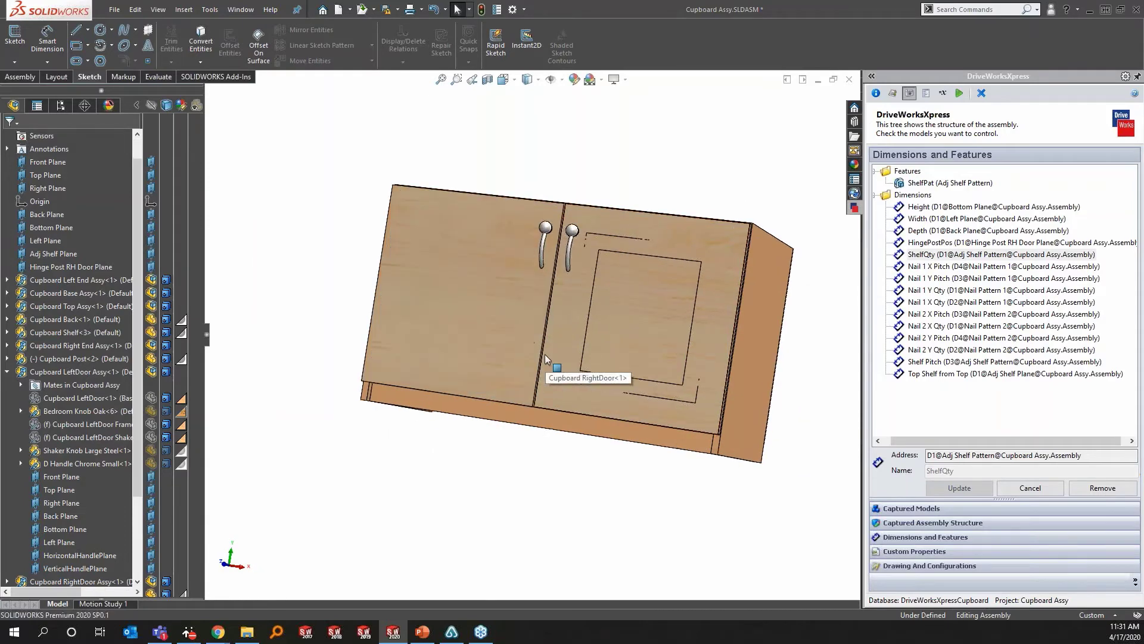
key("shift+Tab")
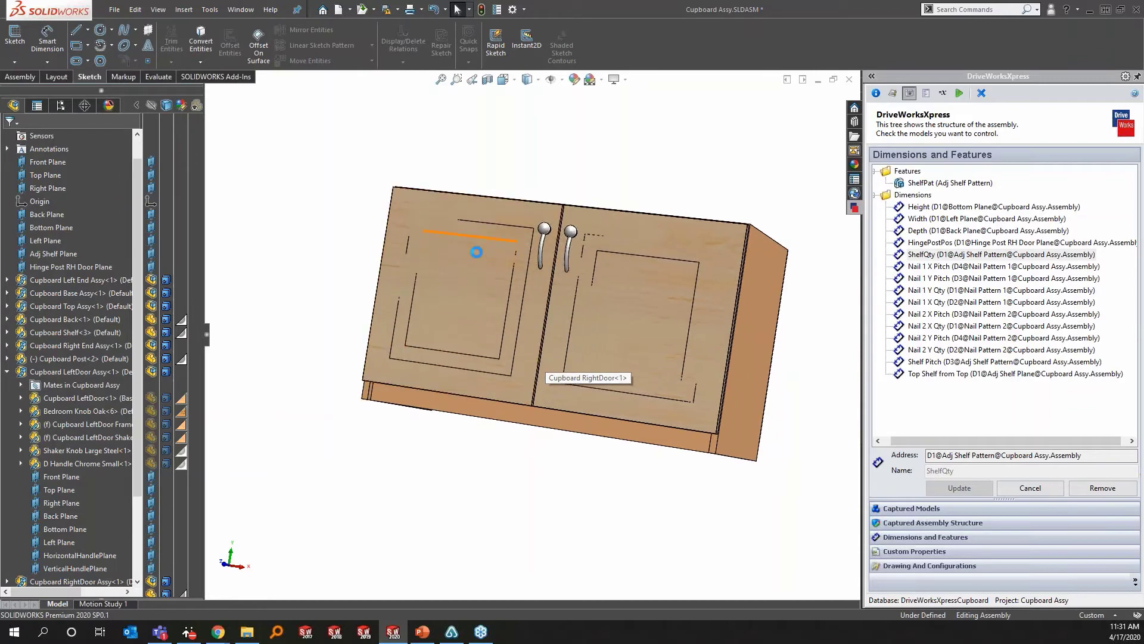
key("ctrl+7")
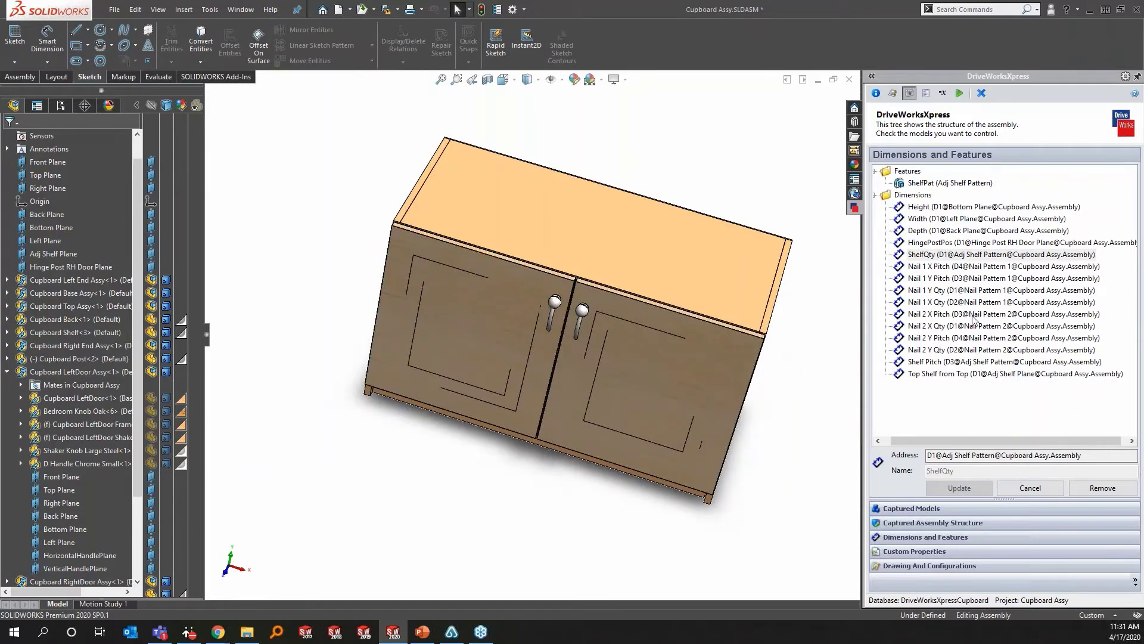
- Review the captured custom properties and compare them with the assembly's own custom file properties, including Assembly Name, Assembly Width and OrderNo
left_click(923, 552)
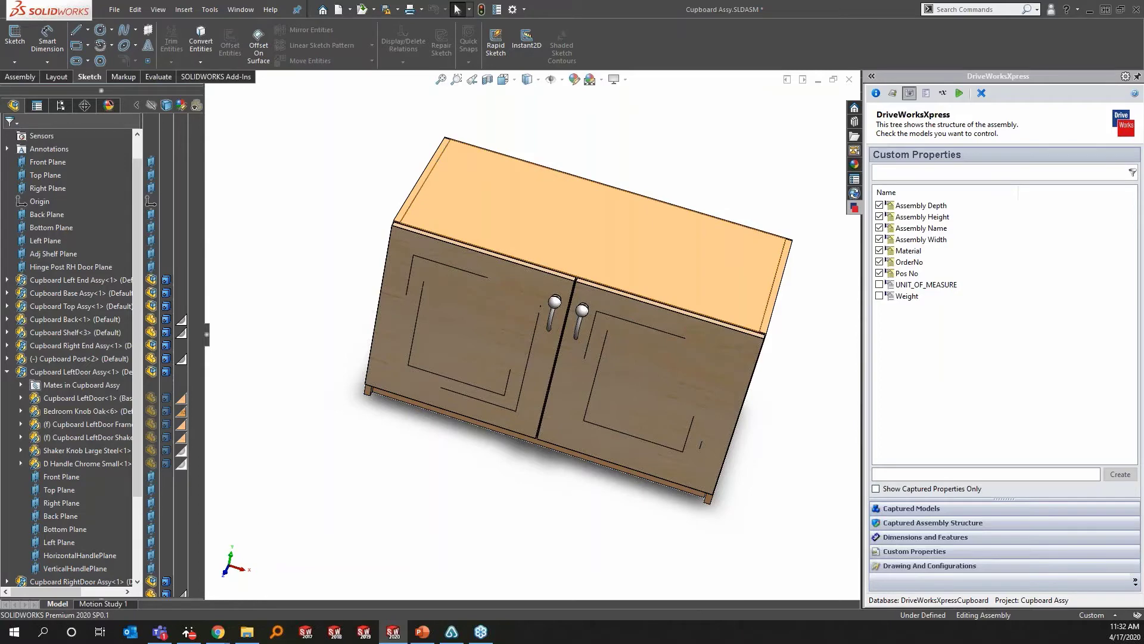
key("ctrl+7")
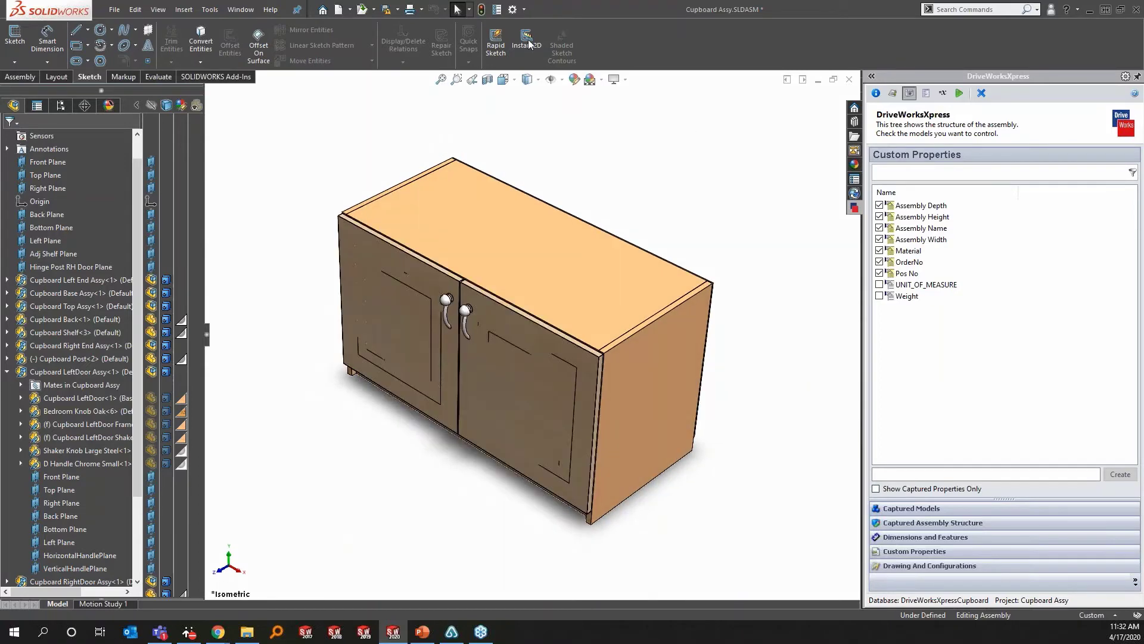
left_click(496, 10)
left_click(441, 153)
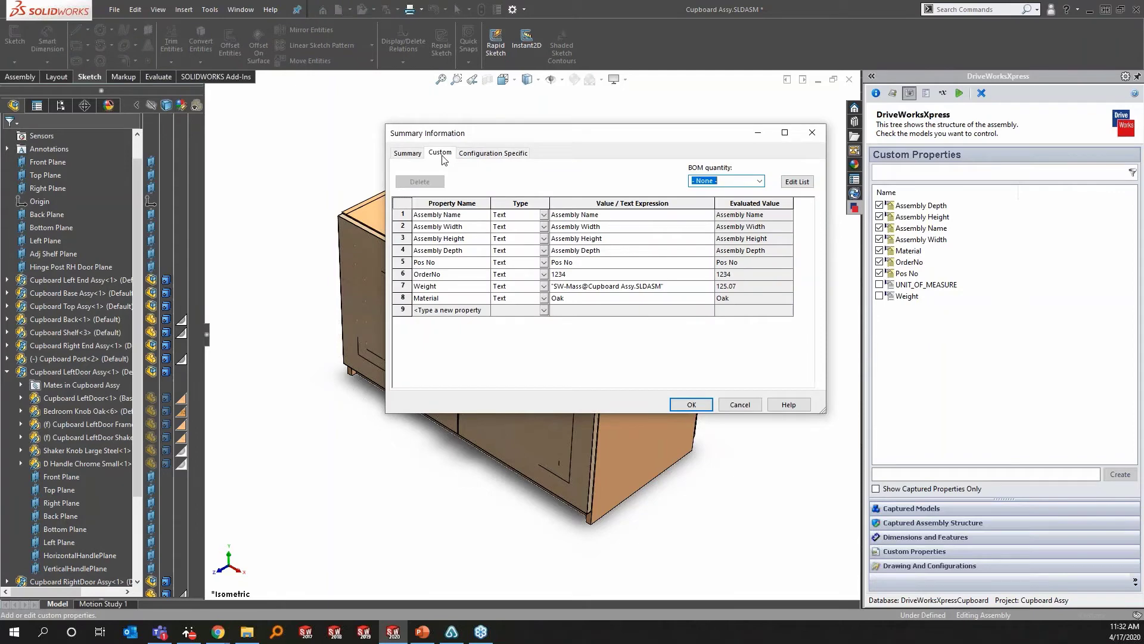
left_click(574, 215)
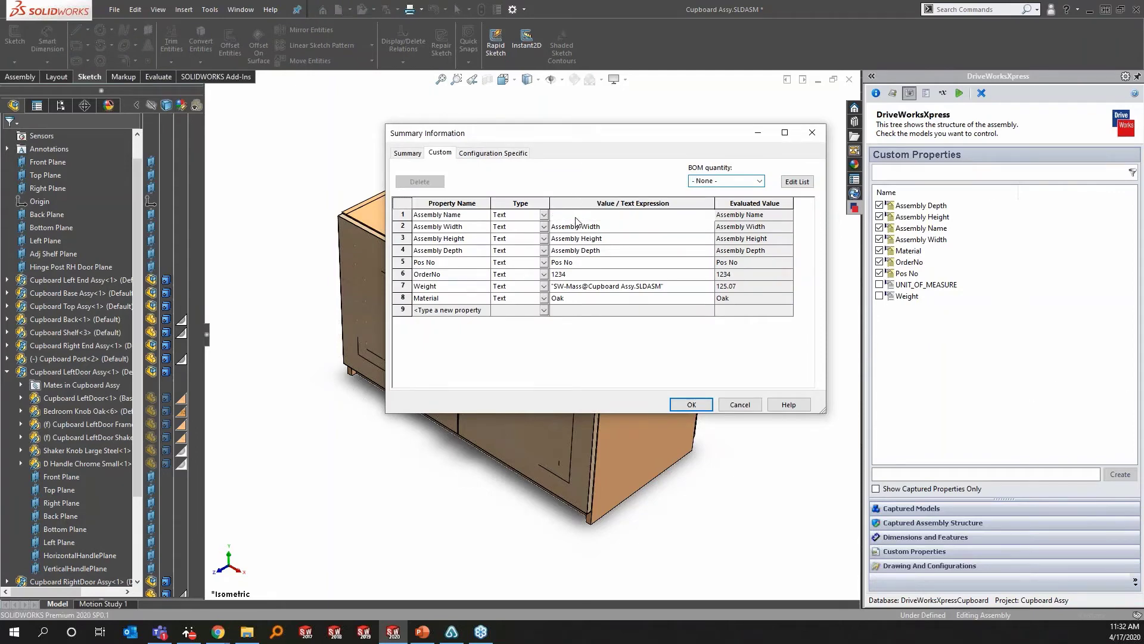
left_click(608, 227)
left_click(586, 275)
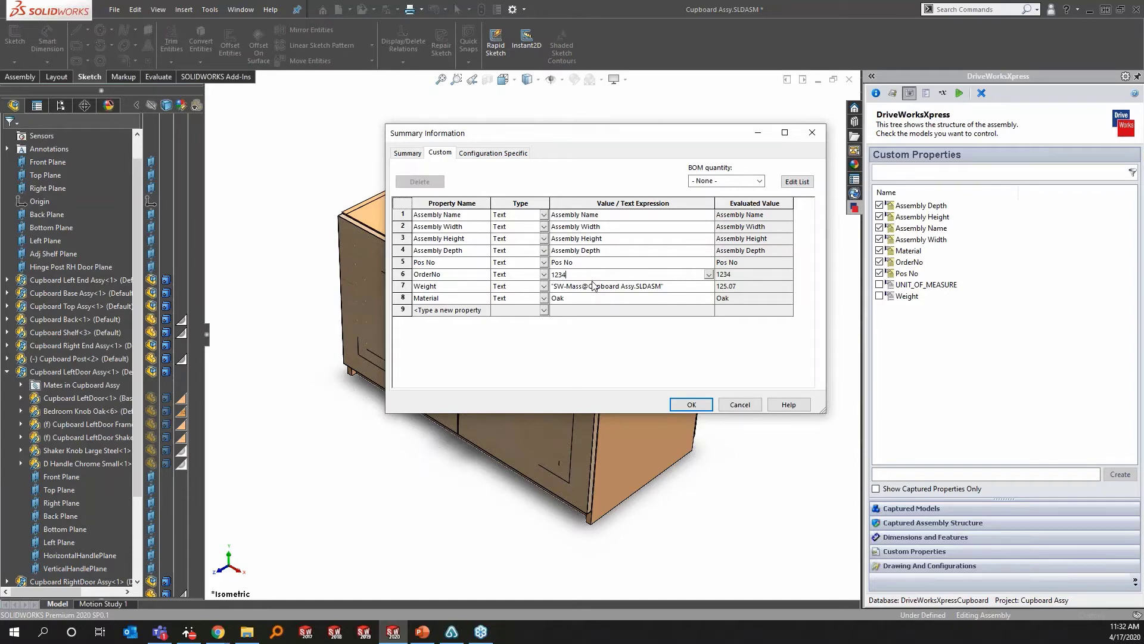
left_click(739, 404)
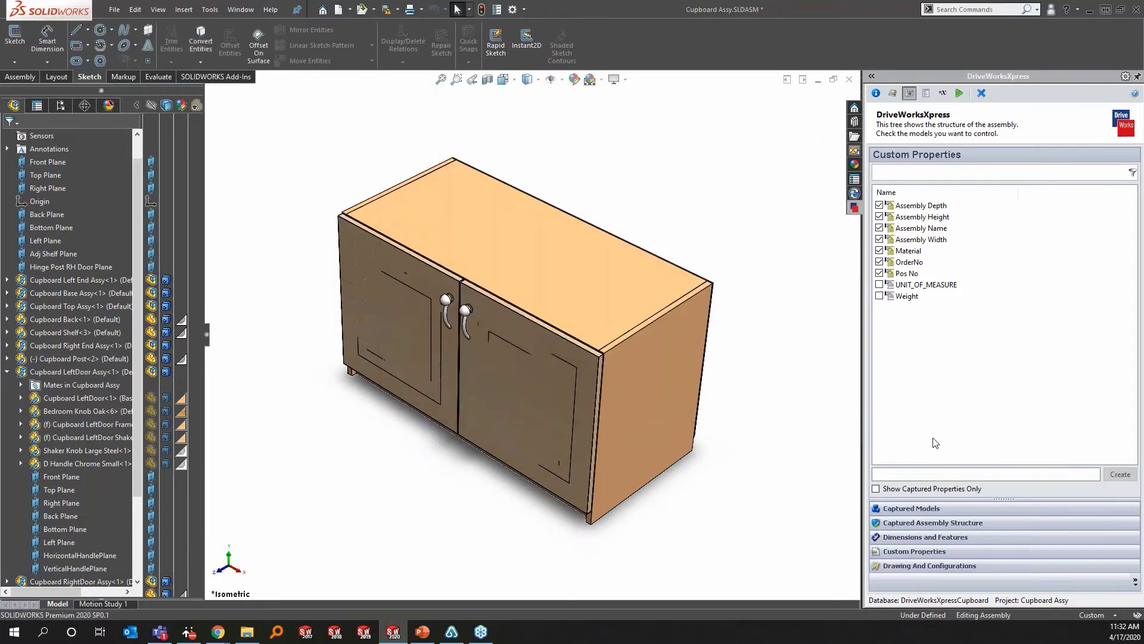
- Create a new captured custom property named Test for the cupboard assembly
left_click(927, 473)
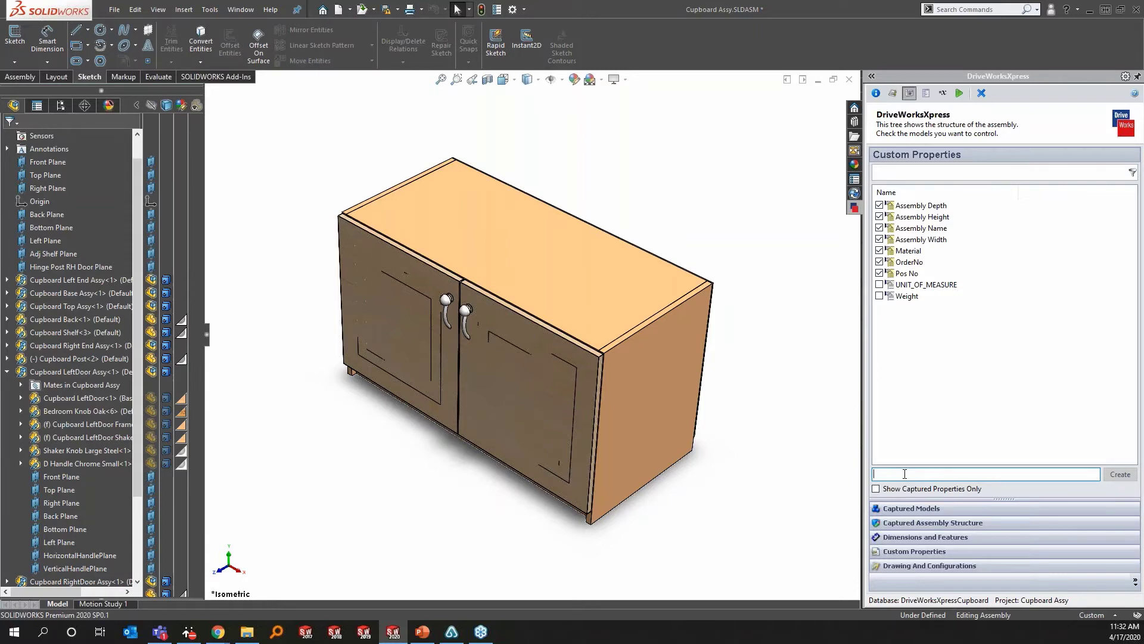
type("Test")
left_click(1120, 475)
left_click(879, 306)
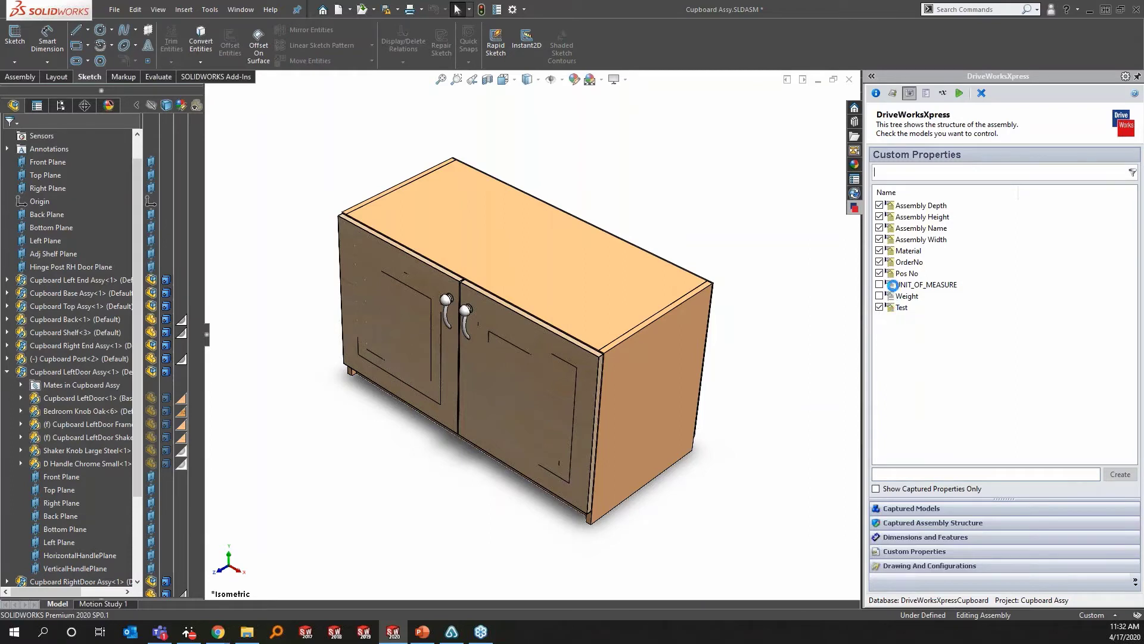
- Check the Test property in the assembly's custom file properties and uncapture it from the project
left_click(498, 9)
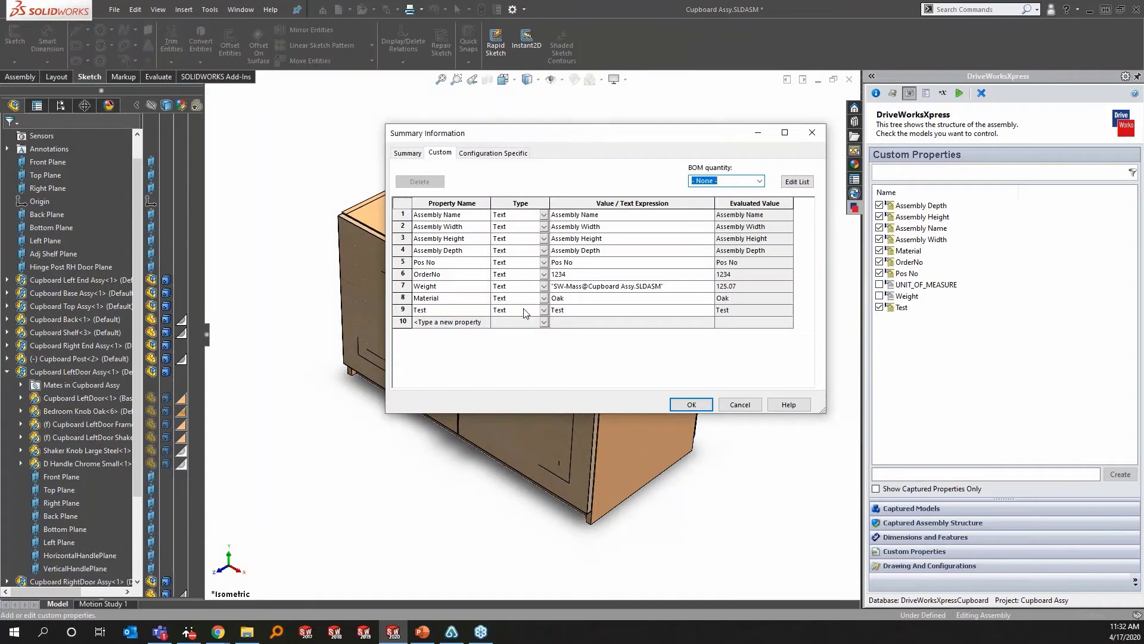
left_click(594, 310)
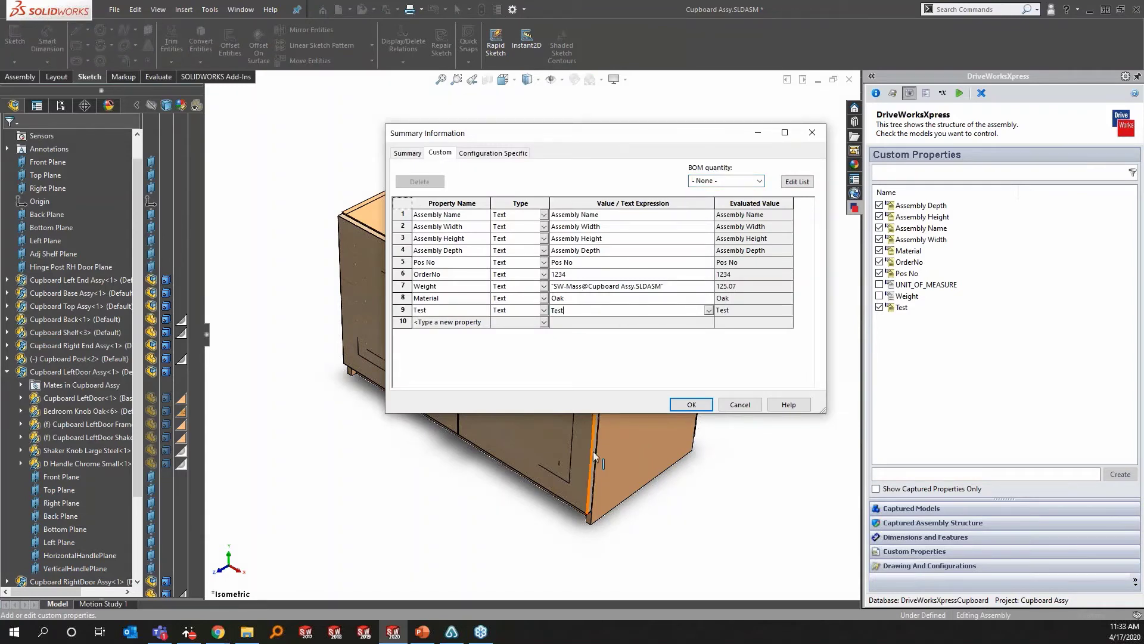
left_click(699, 402)
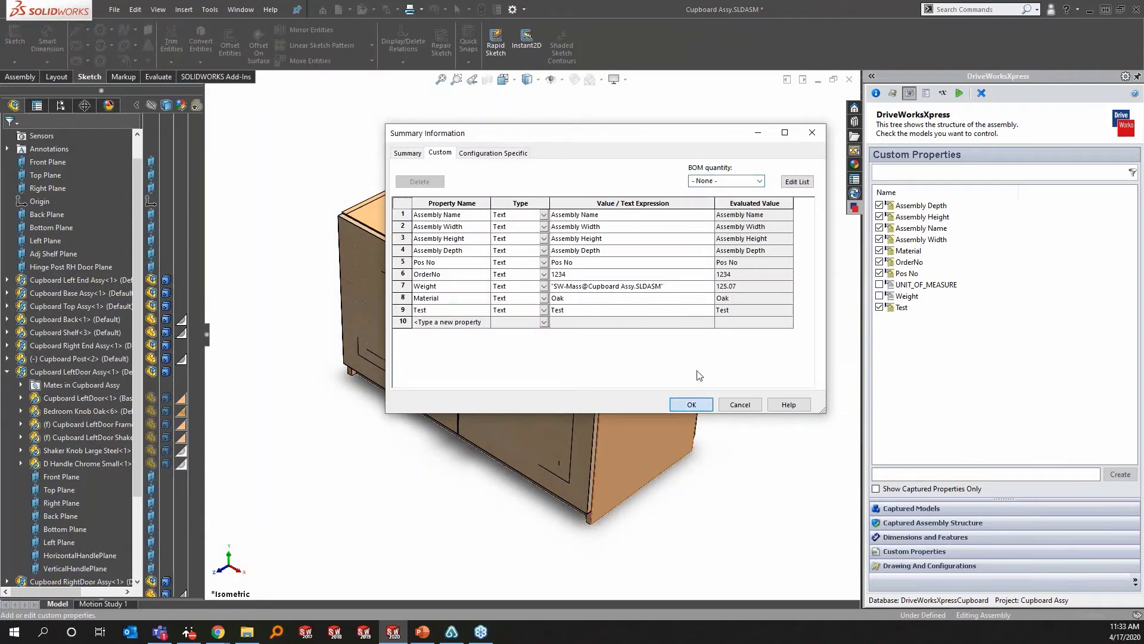
left_click(691, 404)
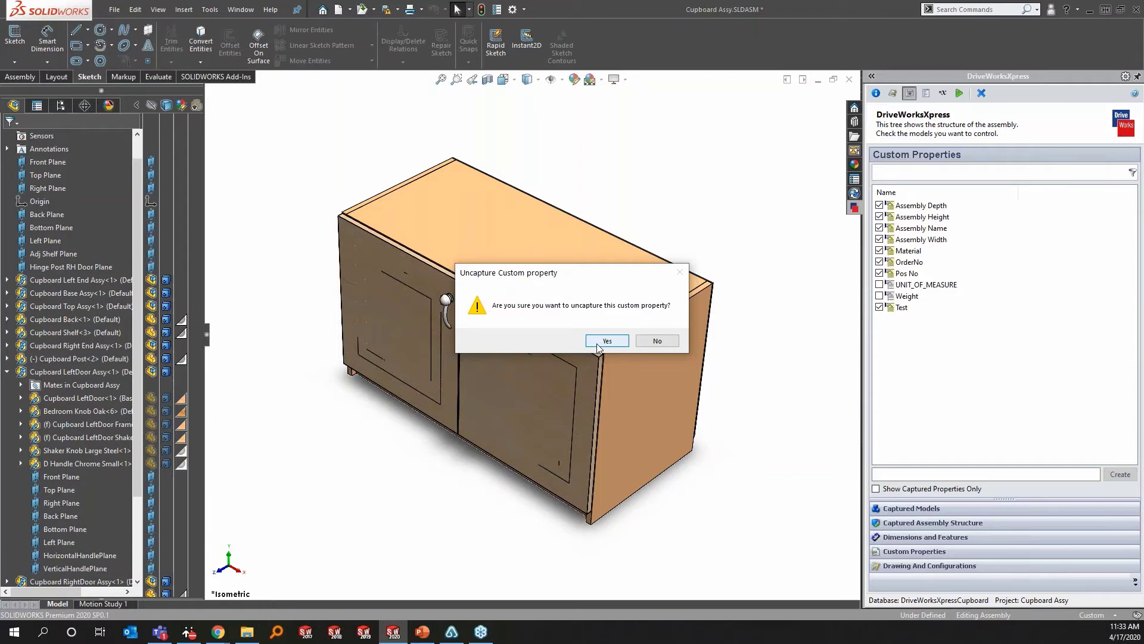
left_click(880, 306)
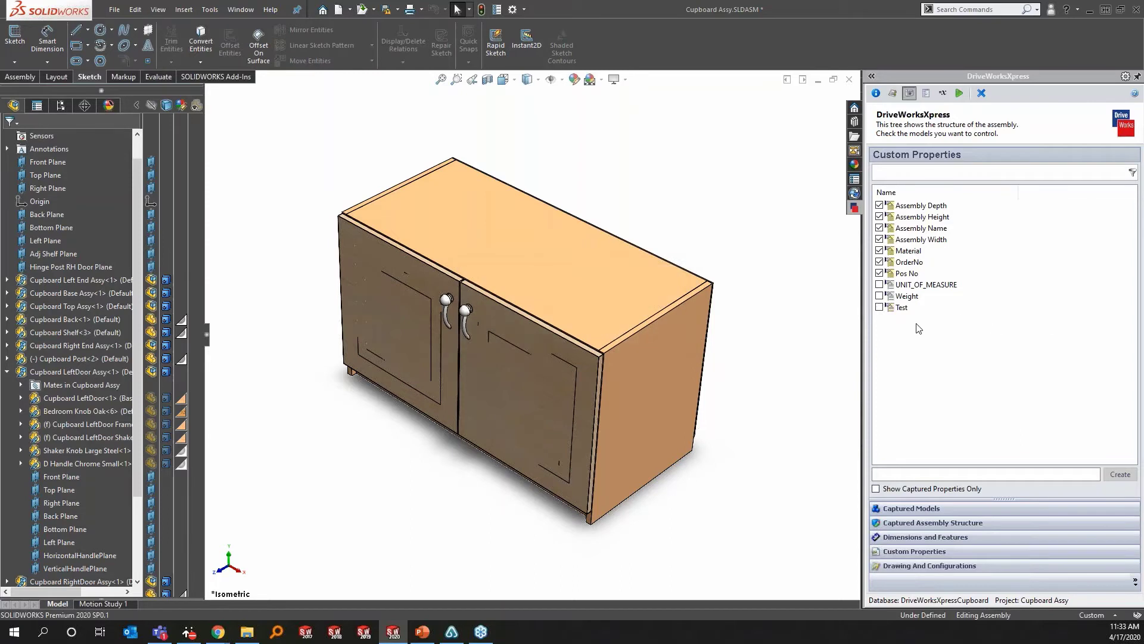
- Review the cupboard's drawing and configuration settings, its captured models and its captured assembly structure
left_click(928, 566)
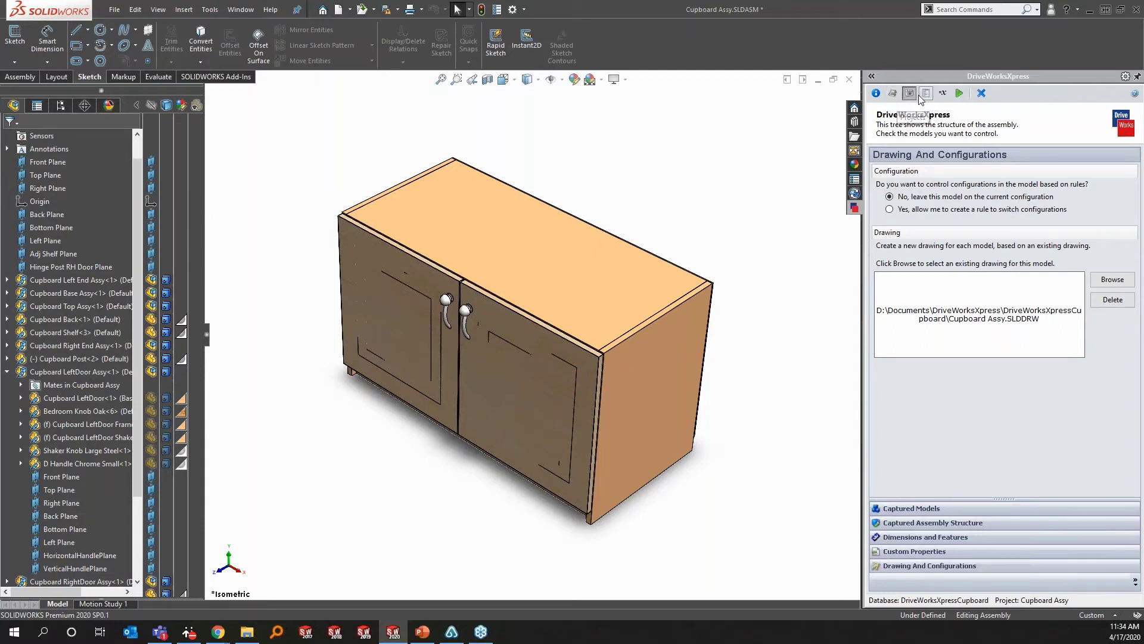
left_click(908, 507)
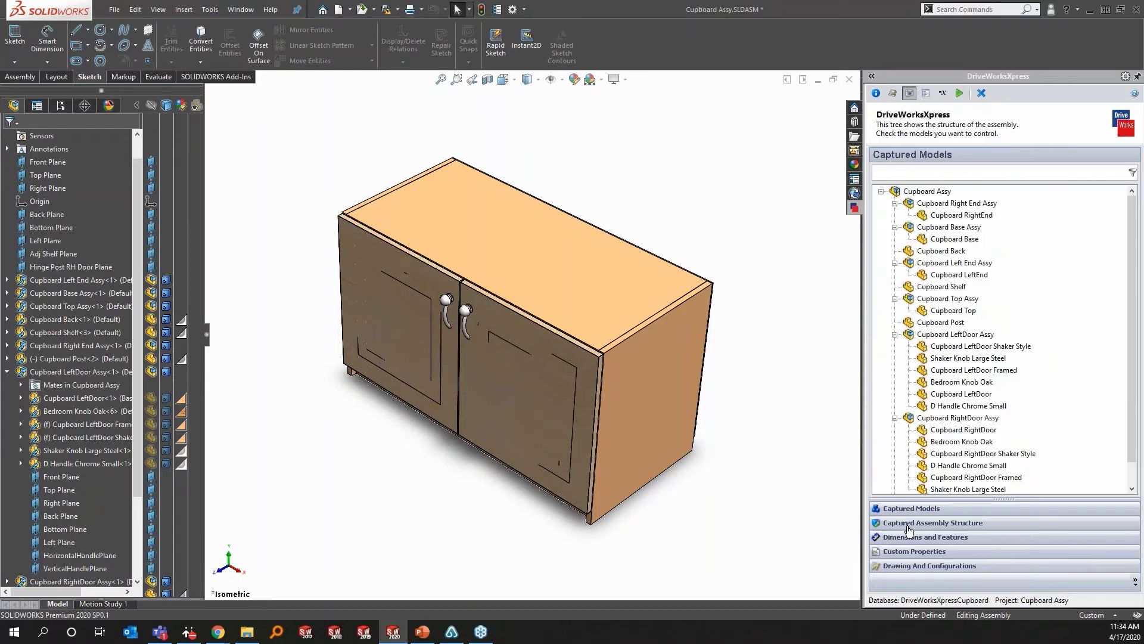
left_click(908, 524)
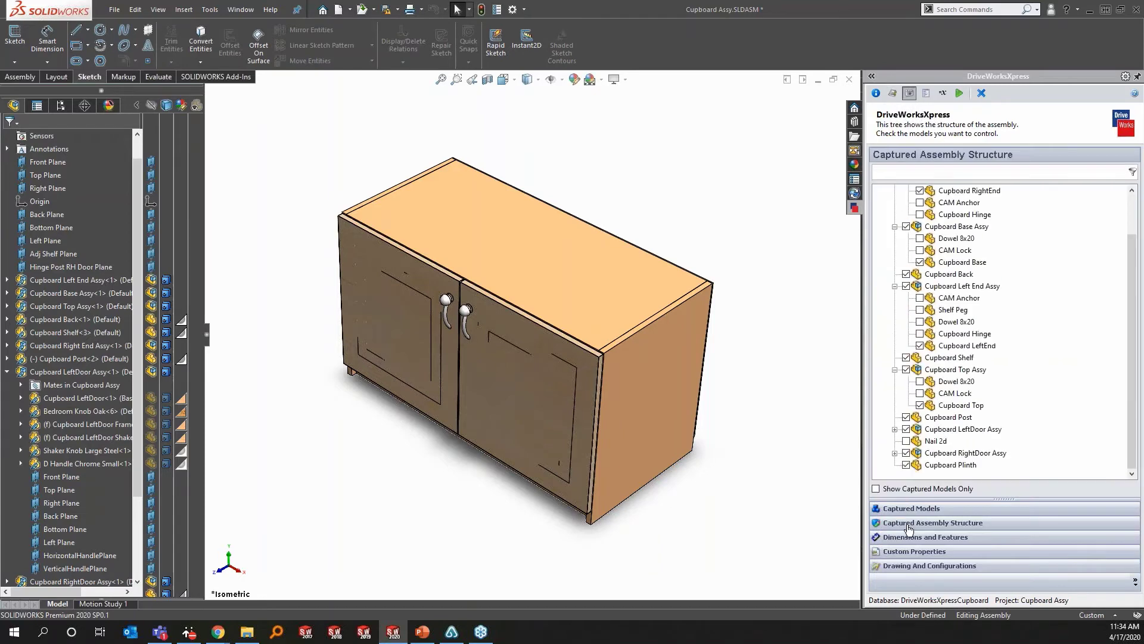
- Review the project's form inputs and their types, including Order Number, Height and Material
left_click(926, 93)
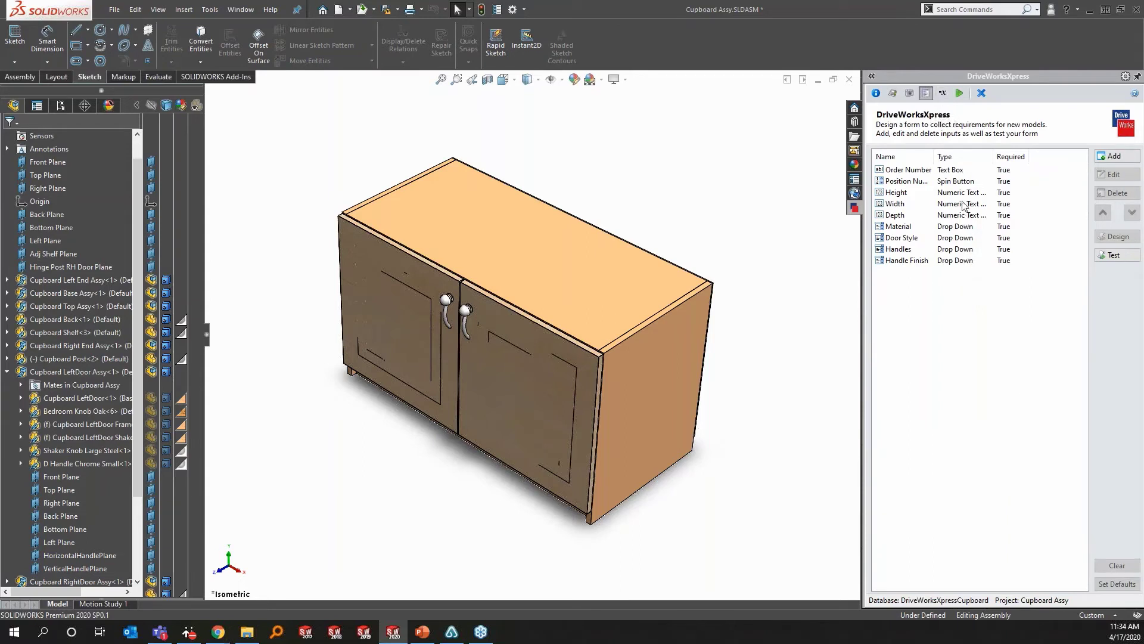
left_click(913, 172)
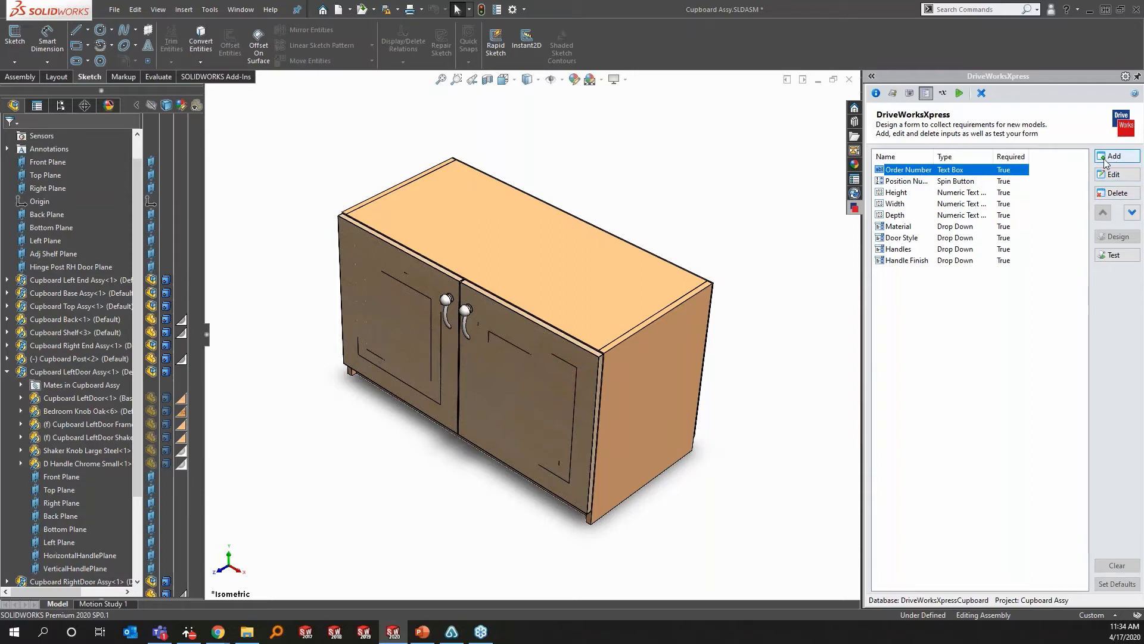
left_click(965, 182)
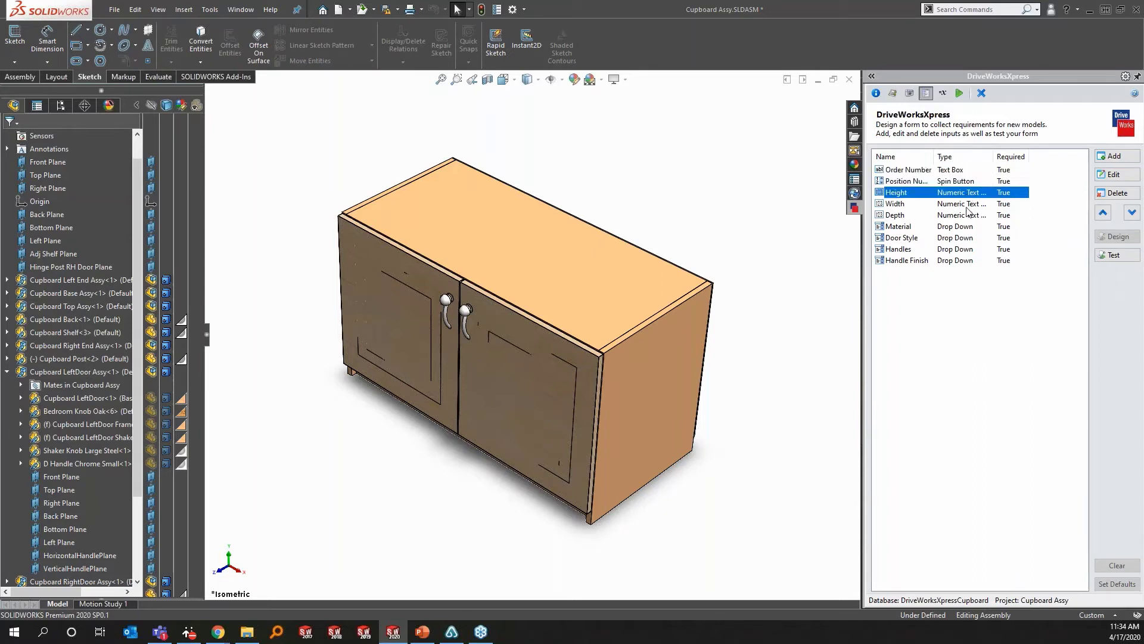
left_click(962, 231)
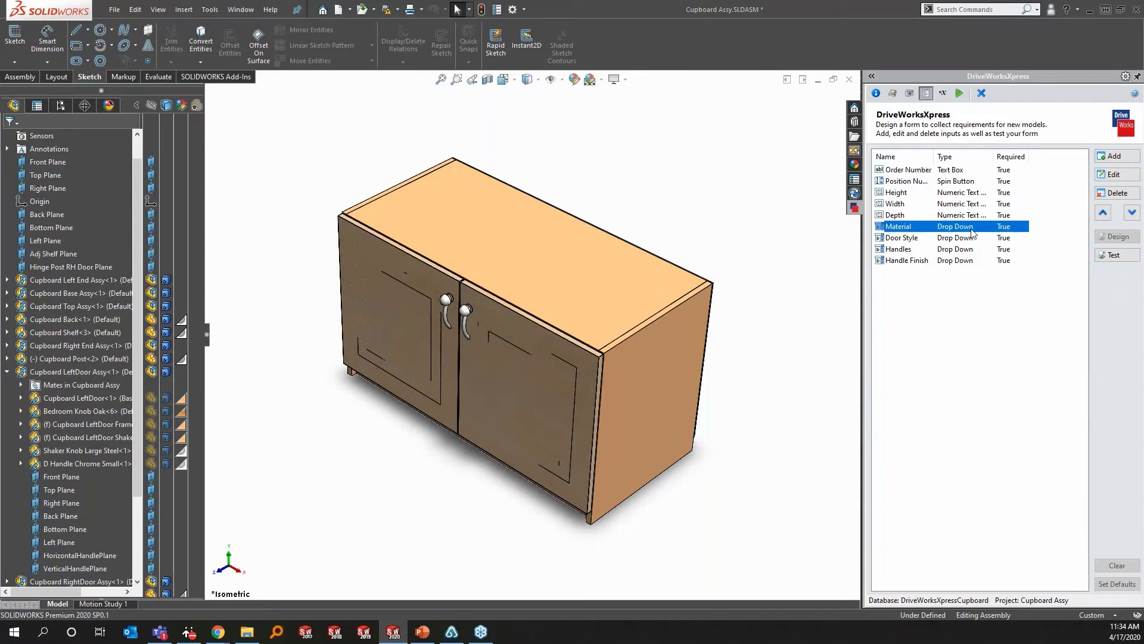
- Try to add a required drop-down input named Handle Finish with the options Stainless Steel, Bronze and Brass
left_click(1118, 156)
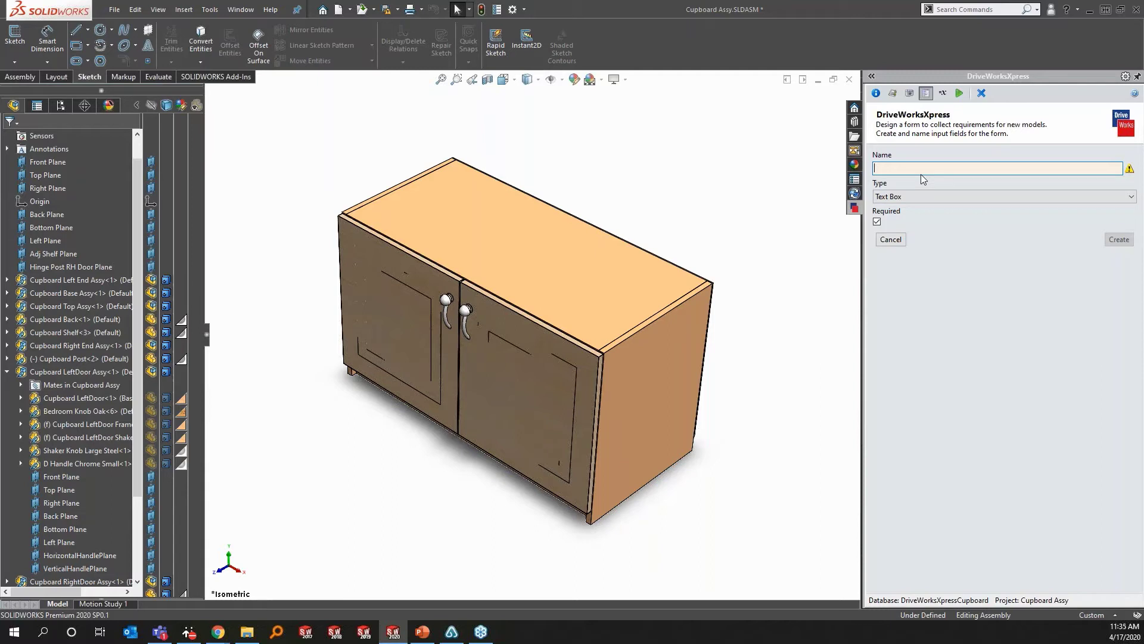
type("Handle Finish")
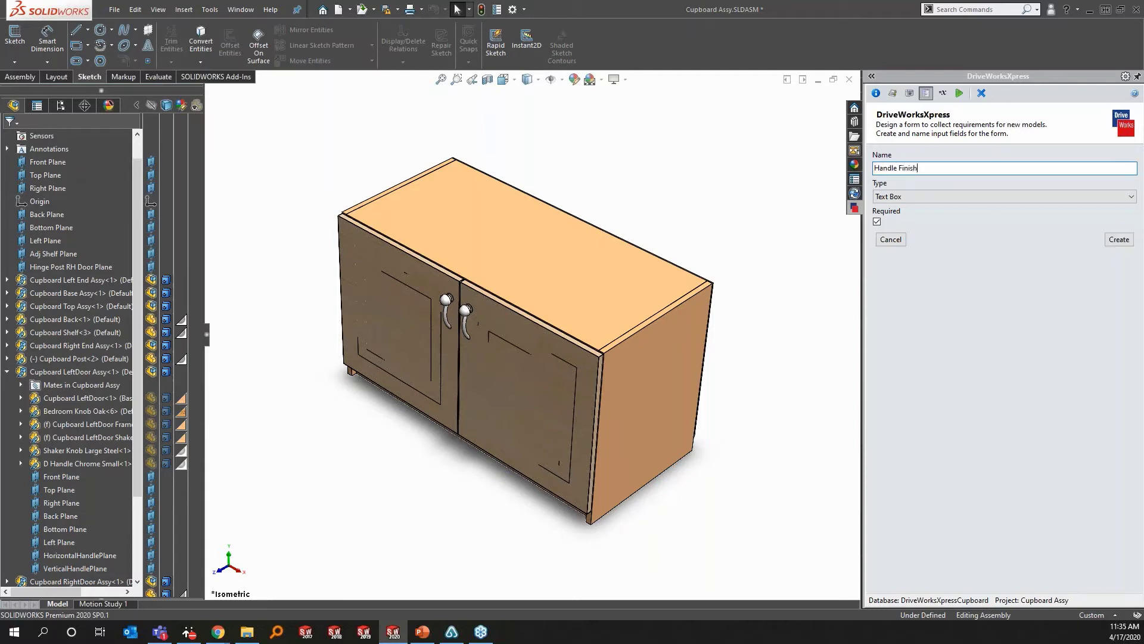
left_click(986, 197)
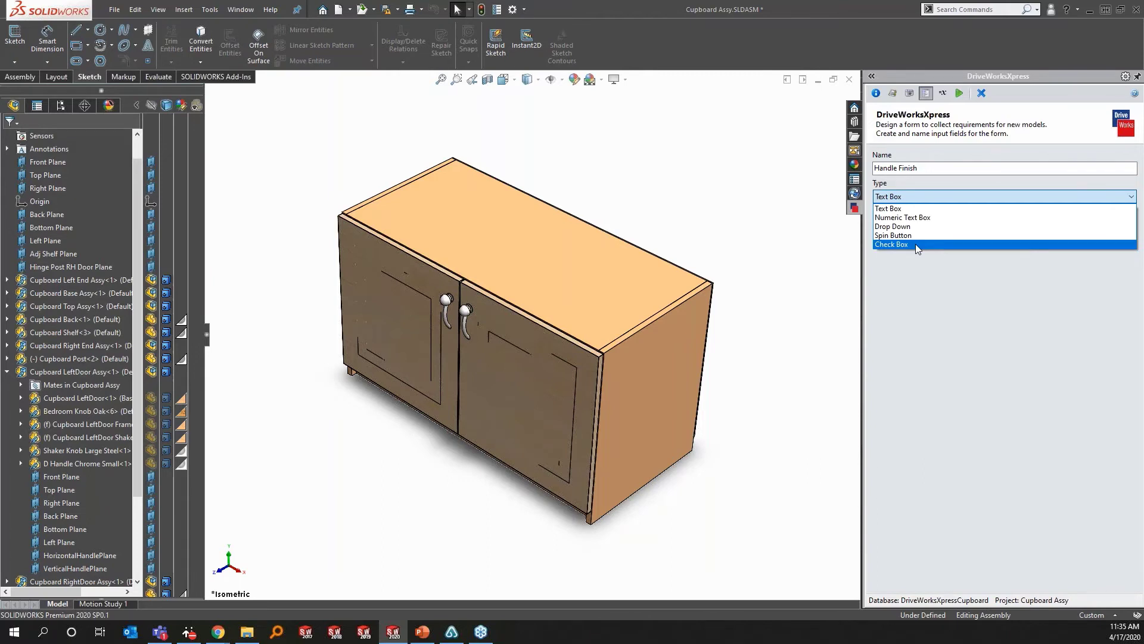
left_click(905, 228)
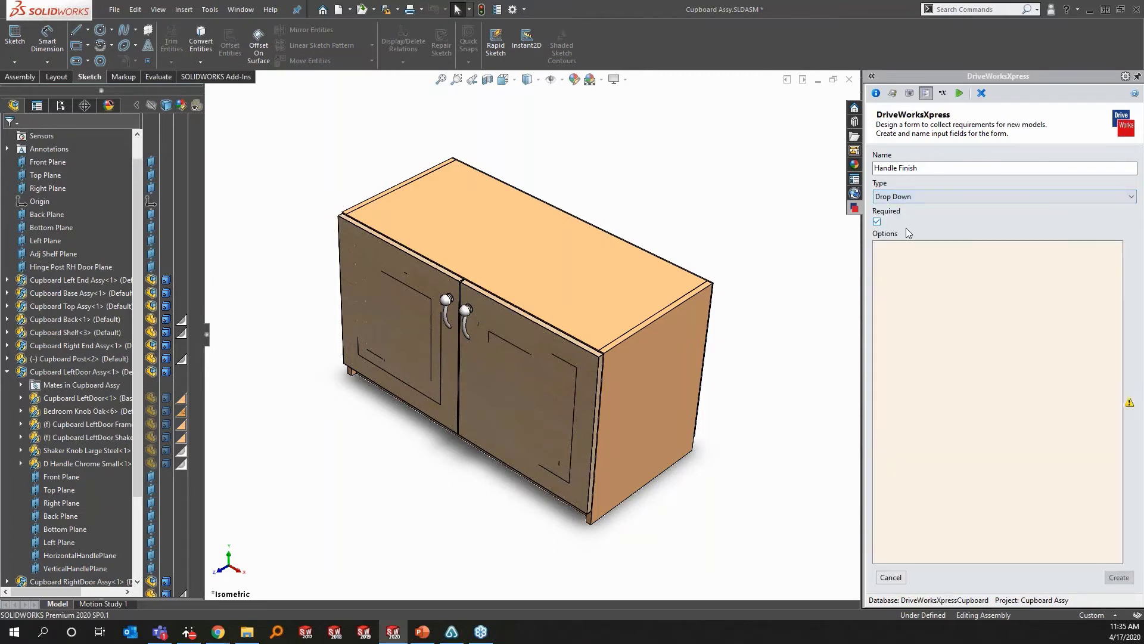
left_click(928, 263)
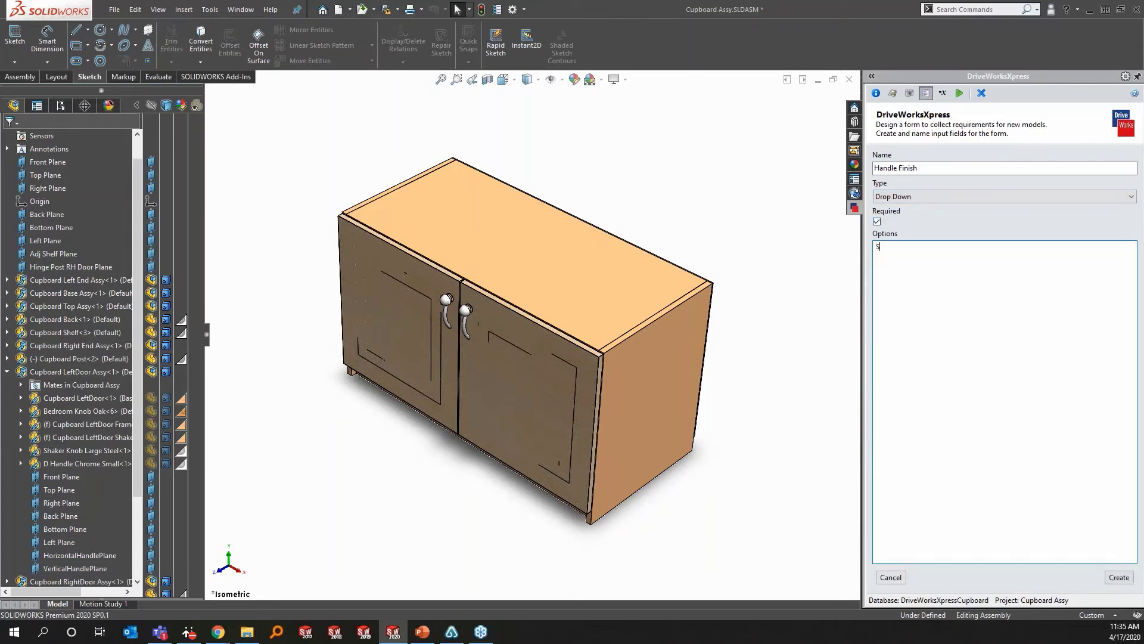
type("Stainless")
type(" Steel ")
type("Bronze ")
type("Brass")
left_click(1119, 576)
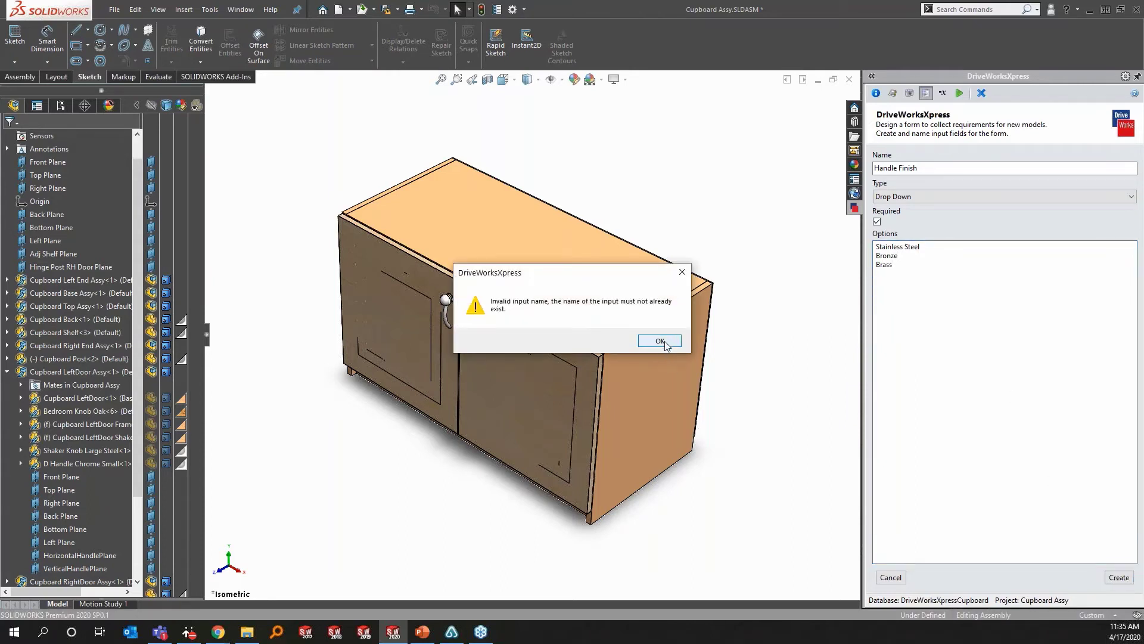
left_click(660, 341)
left_click(891, 576)
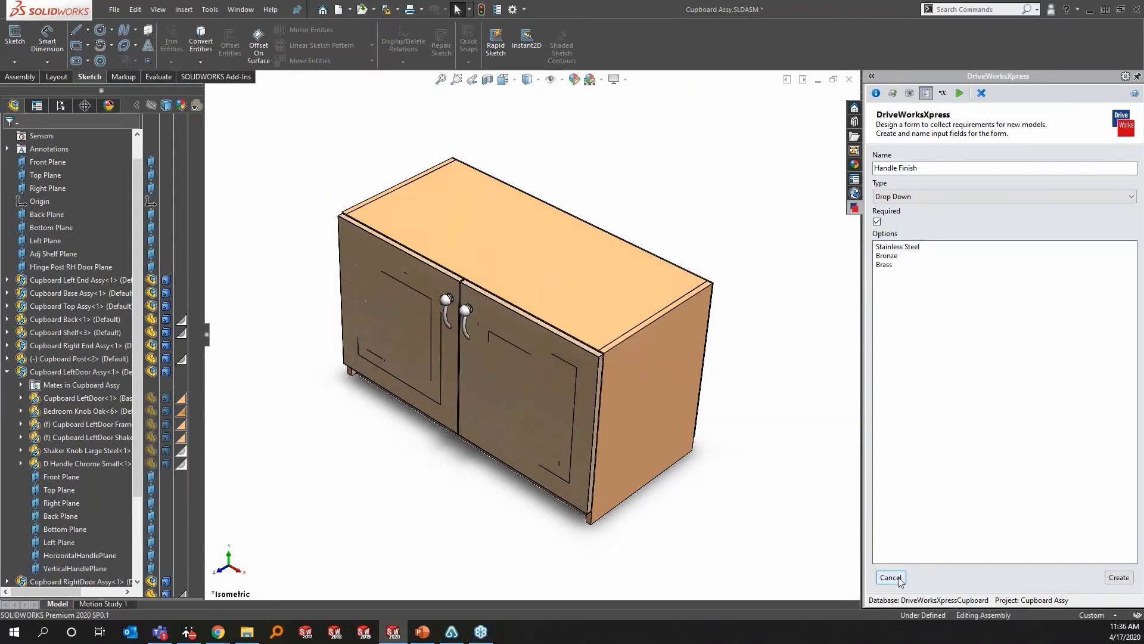
- Edit the Handle Finish drop-down input to make it optional, with the options Stainless Steel, Brass and Bronze
left_click(898, 262)
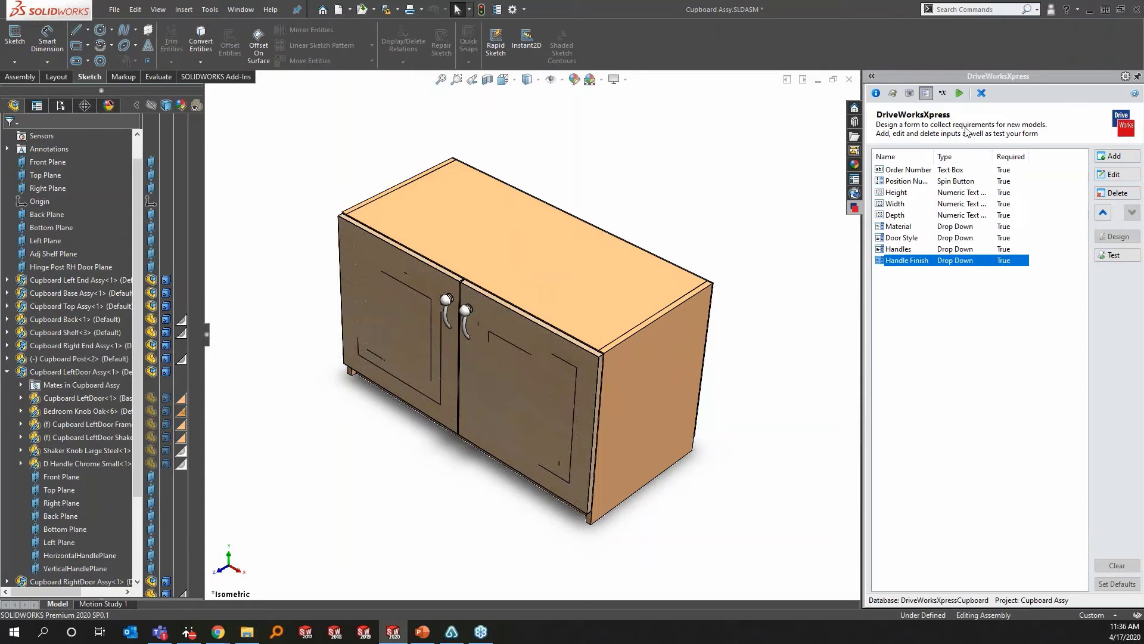
left_click(1115, 174)
left_click(924, 266)
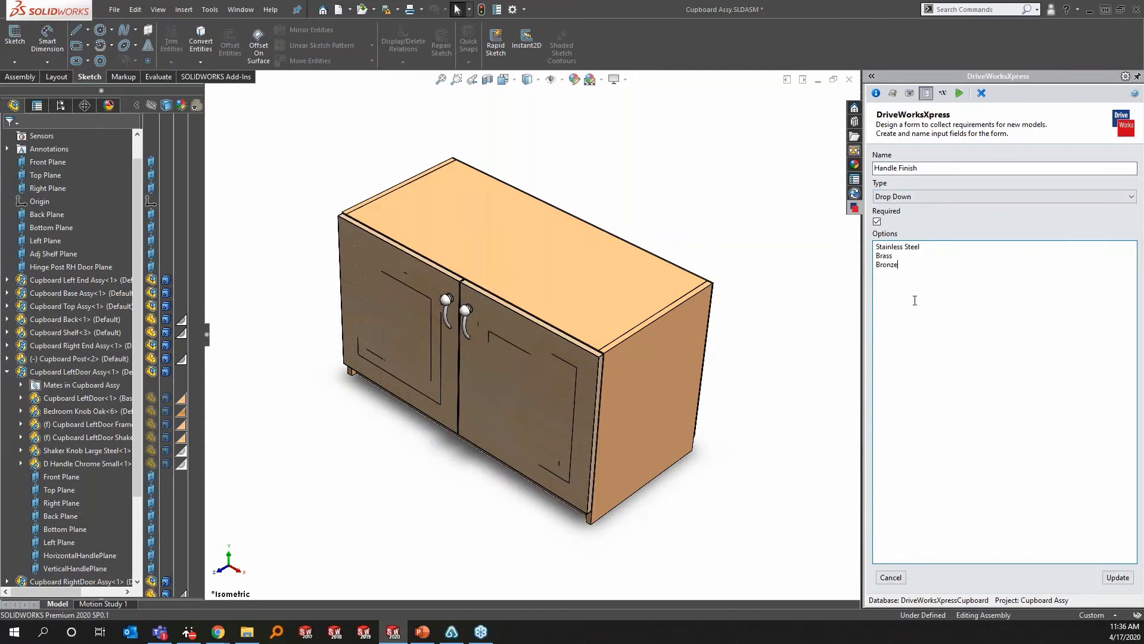
left_click(877, 222)
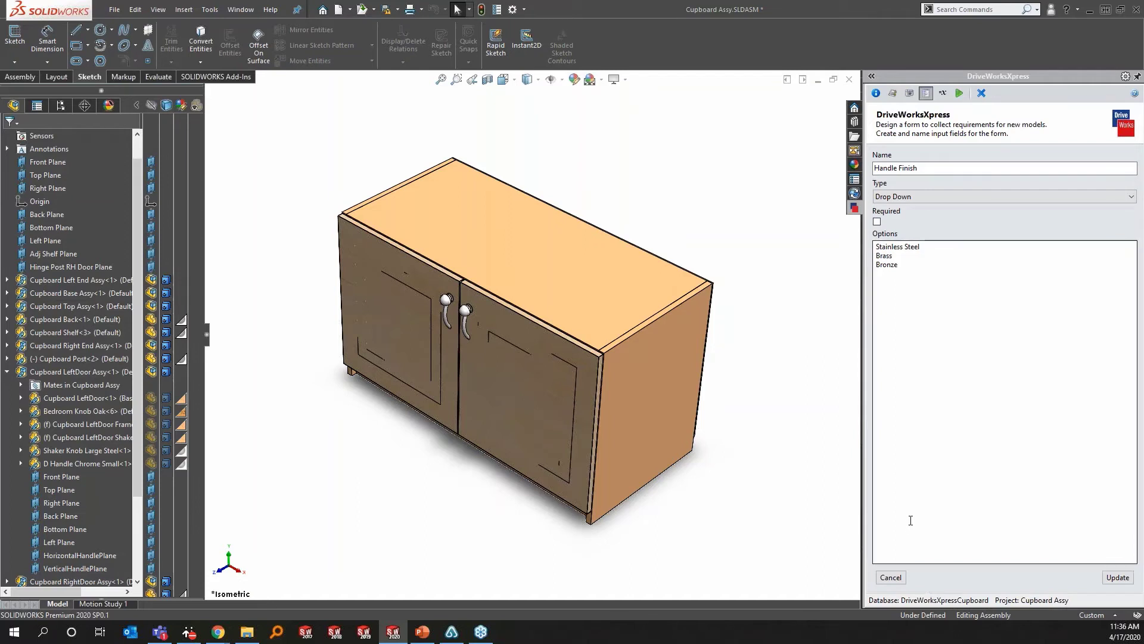
left_click(1118, 578)
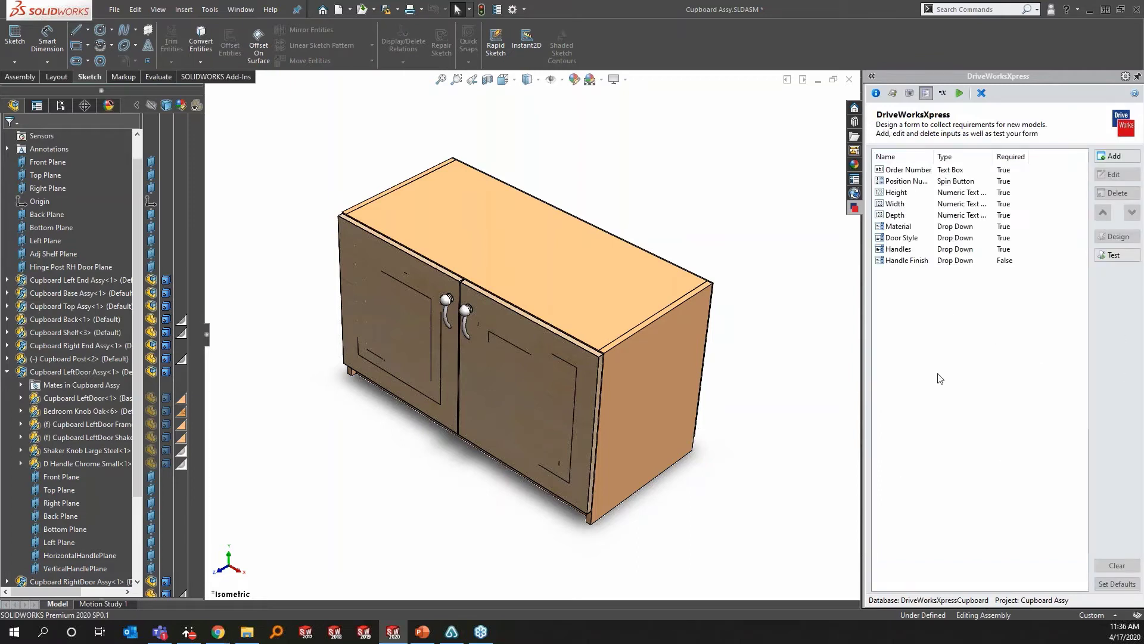
- Test the Cupboard Assy input form and enter an order number
left_click(960, 95)
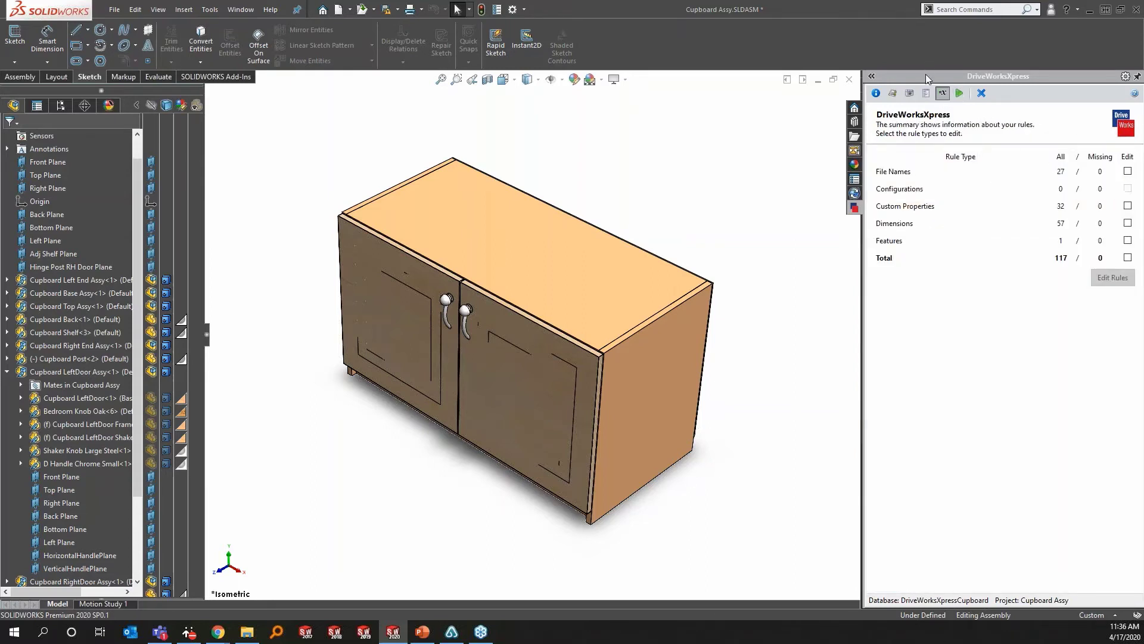
left_click(926, 93)
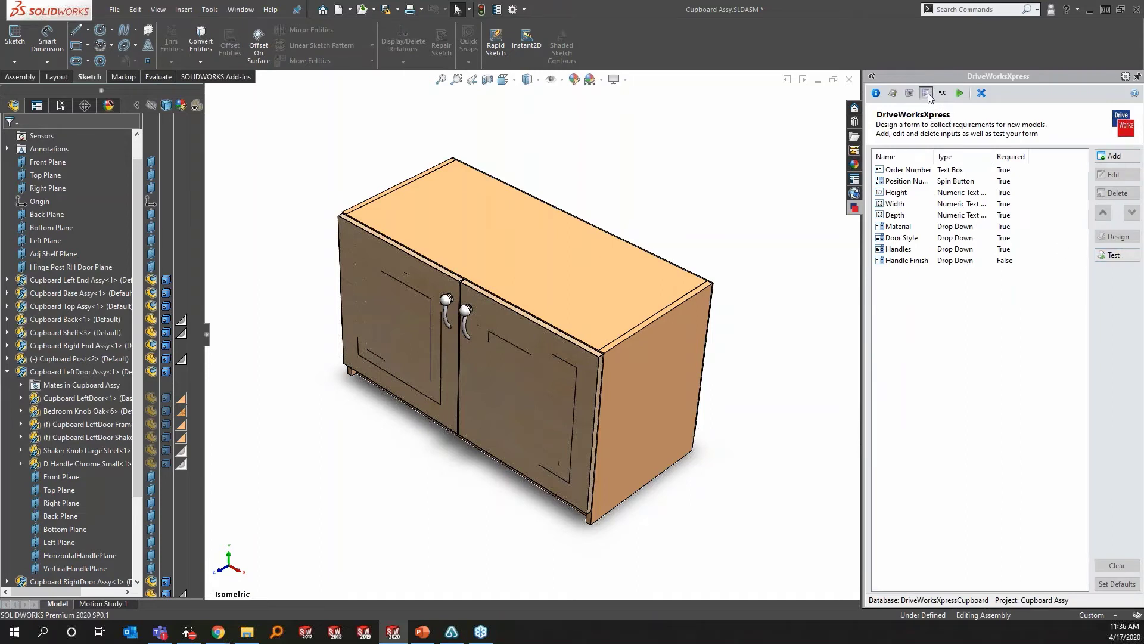
left_click(1110, 255)
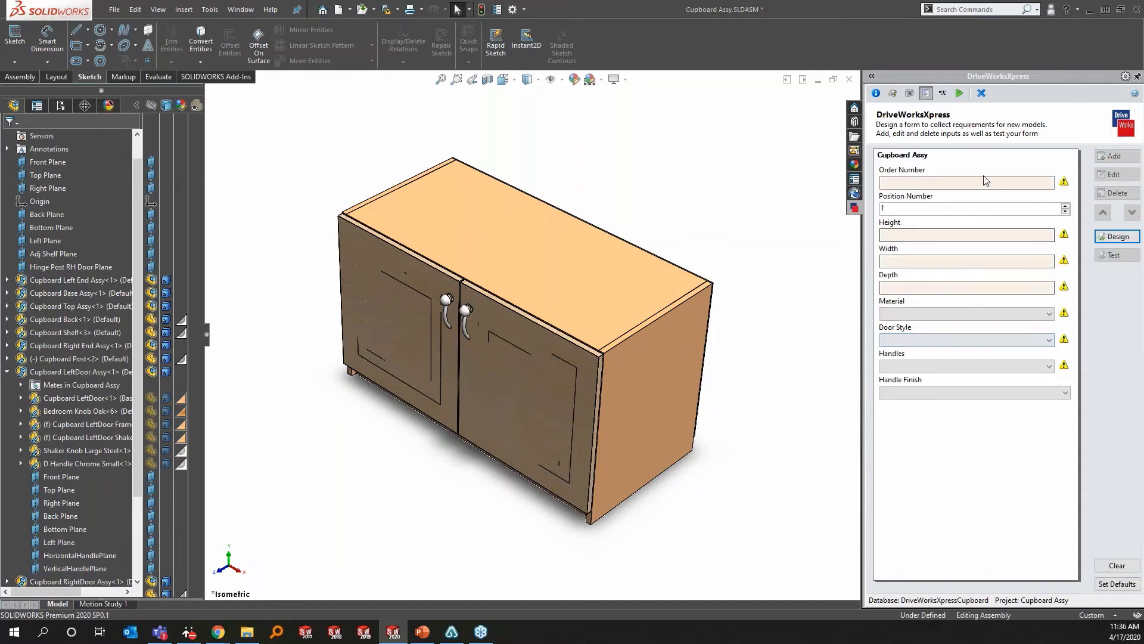
mouse_move(1064, 183)
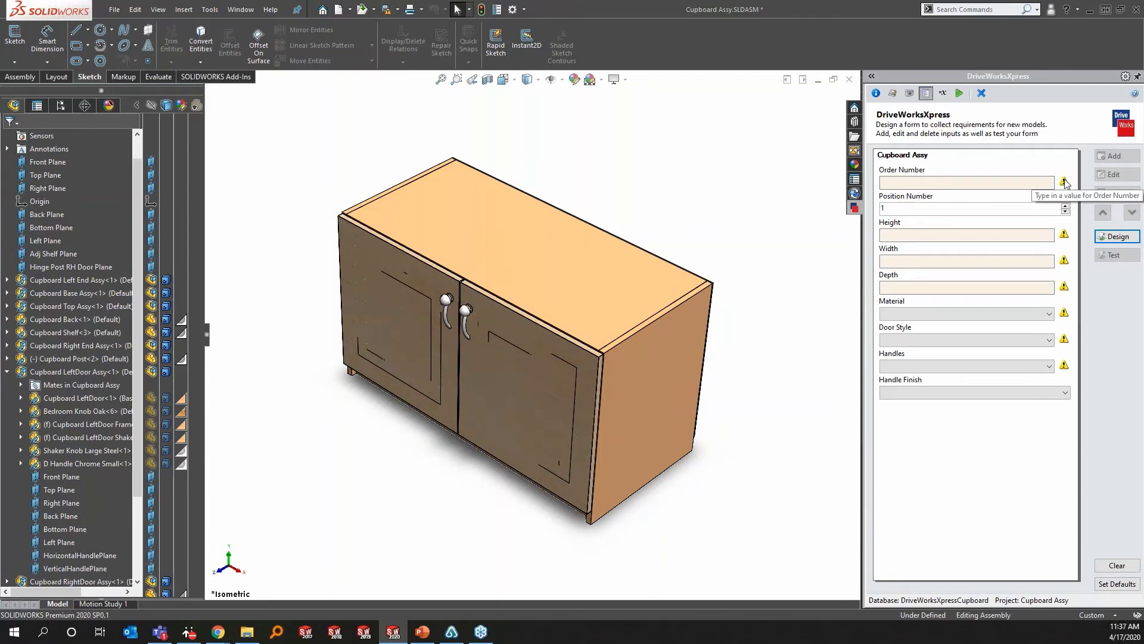
left_click(1041, 182)
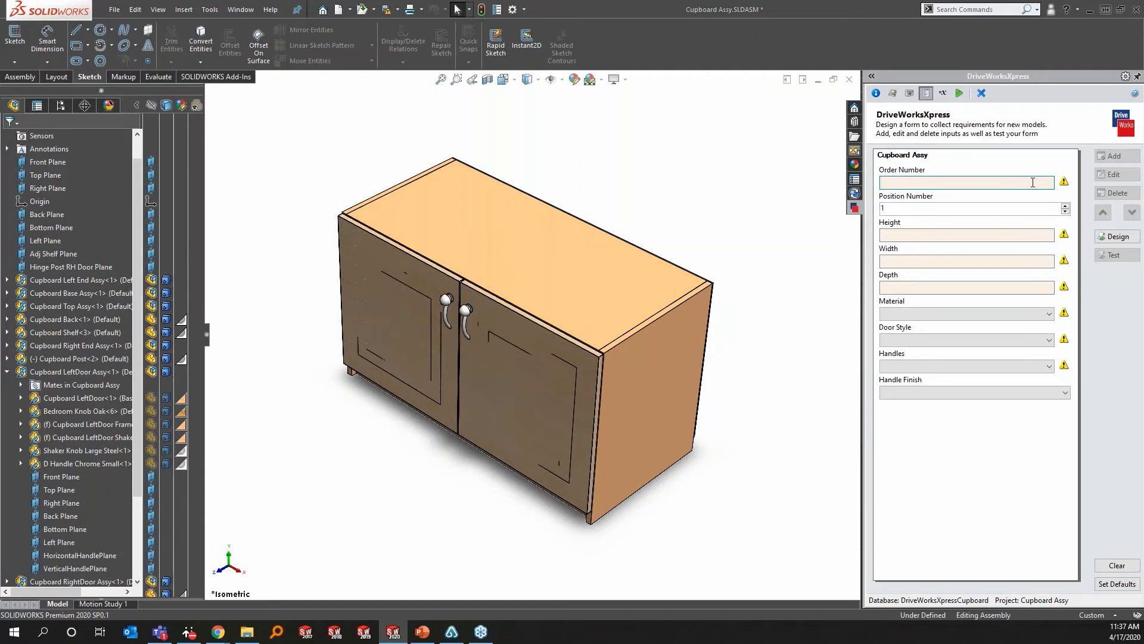
type("456")
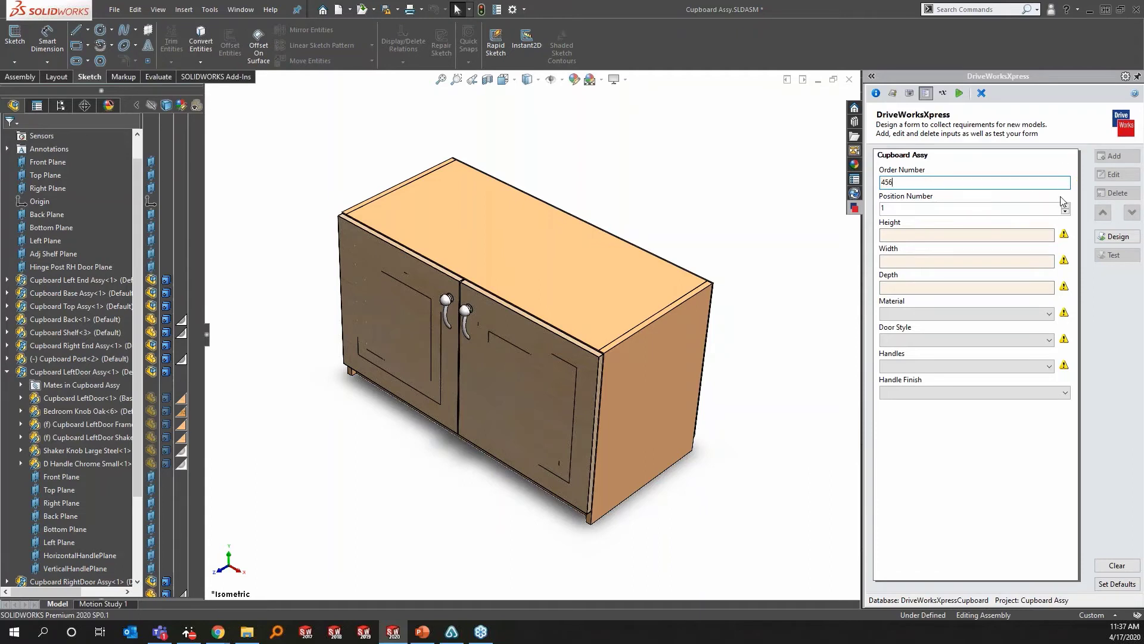
- Try a Height of 45 in the test form, check its allowed range and replace it with 1000
mouse_move(1065, 238)
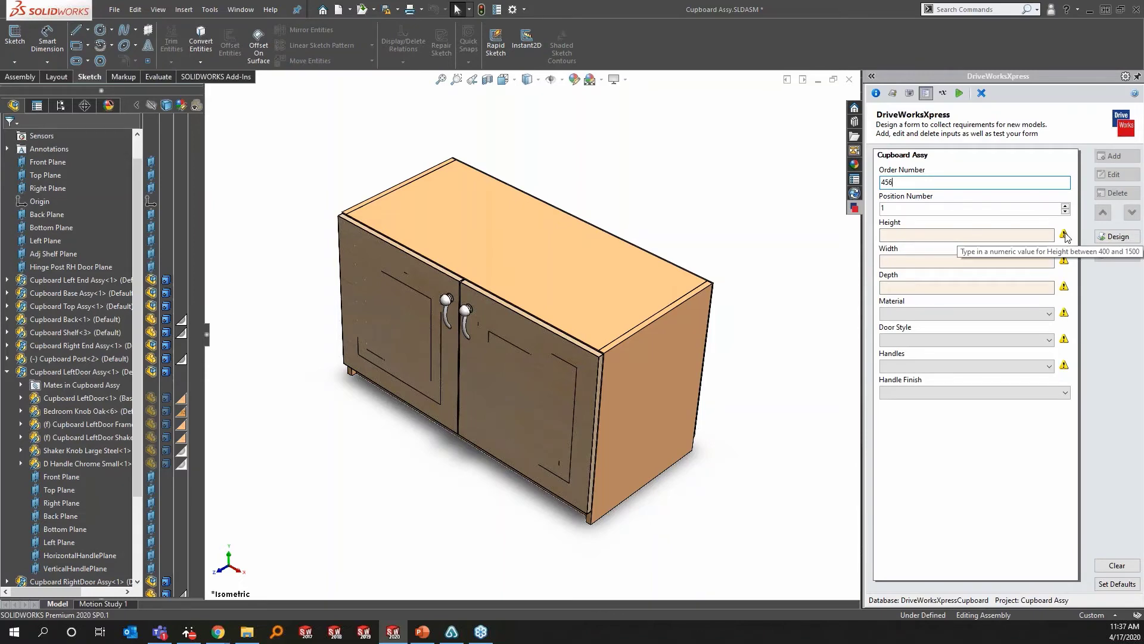
left_click(1020, 235)
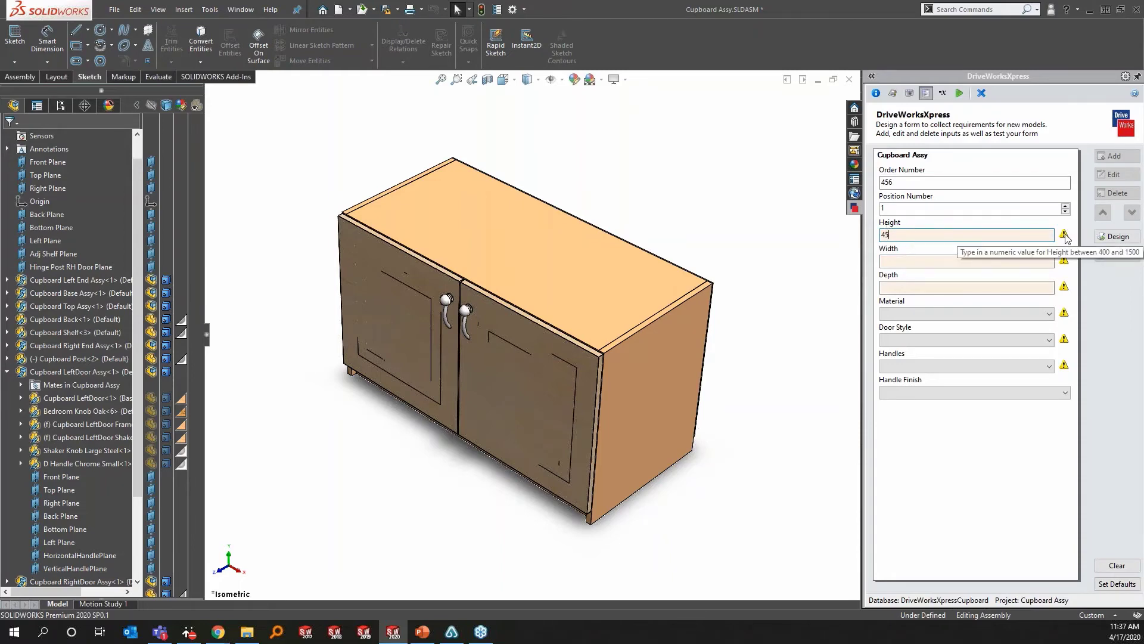
left_click(1065, 237)
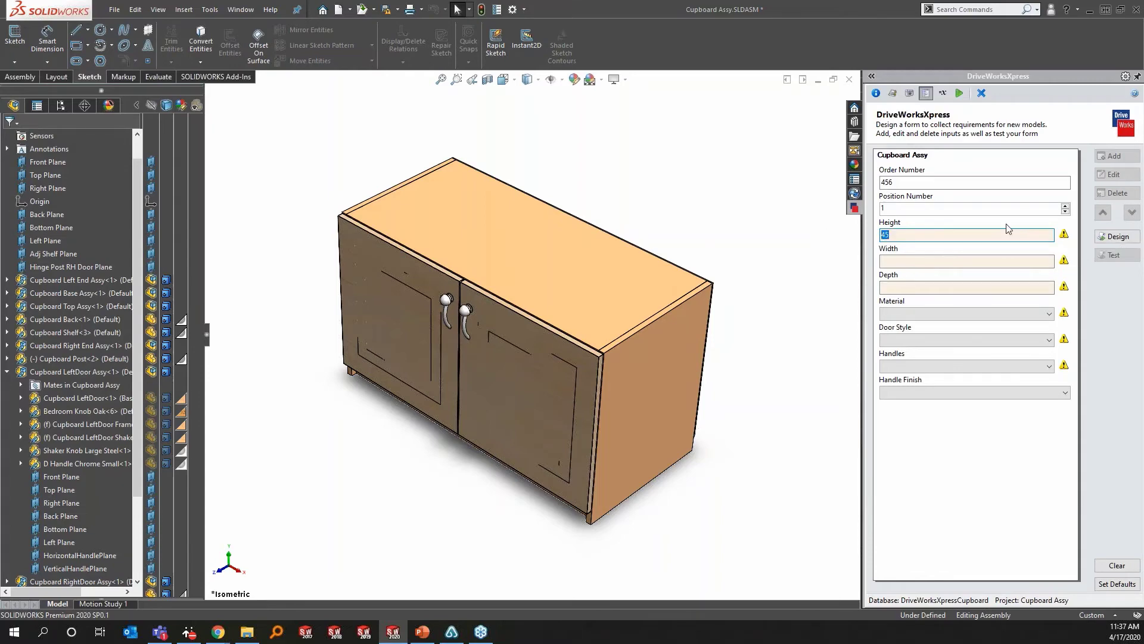
type("1000")
- Check the allowed ranges for Width and Depth, and set Width to 700 and Depth to 200
mouse_move(1070, 263)
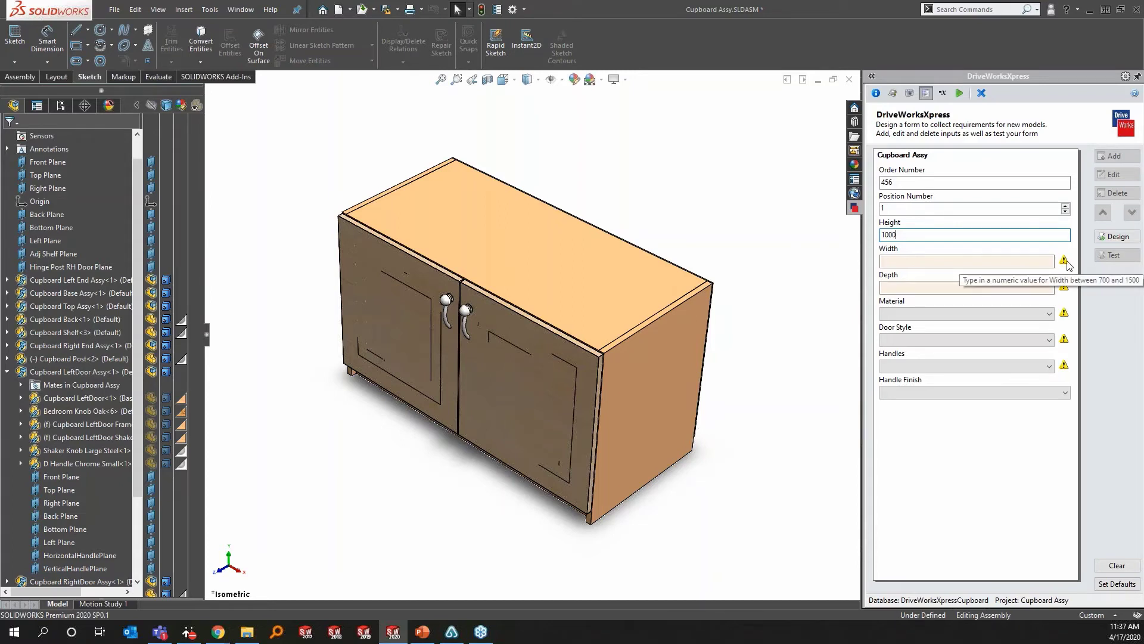
left_click(1022, 262)
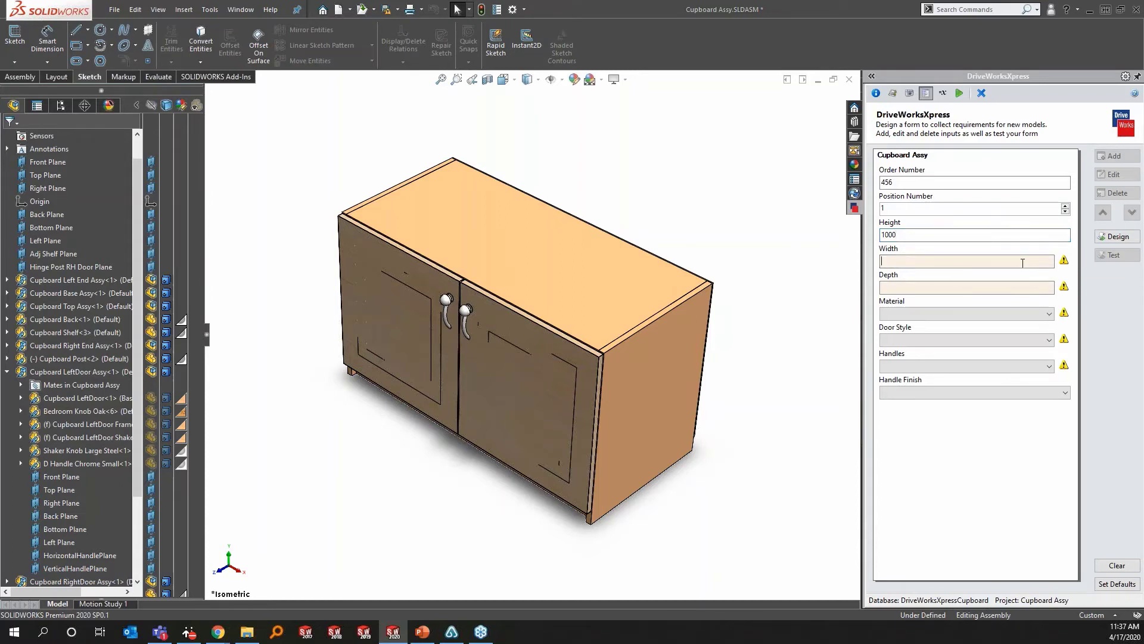
type("700")
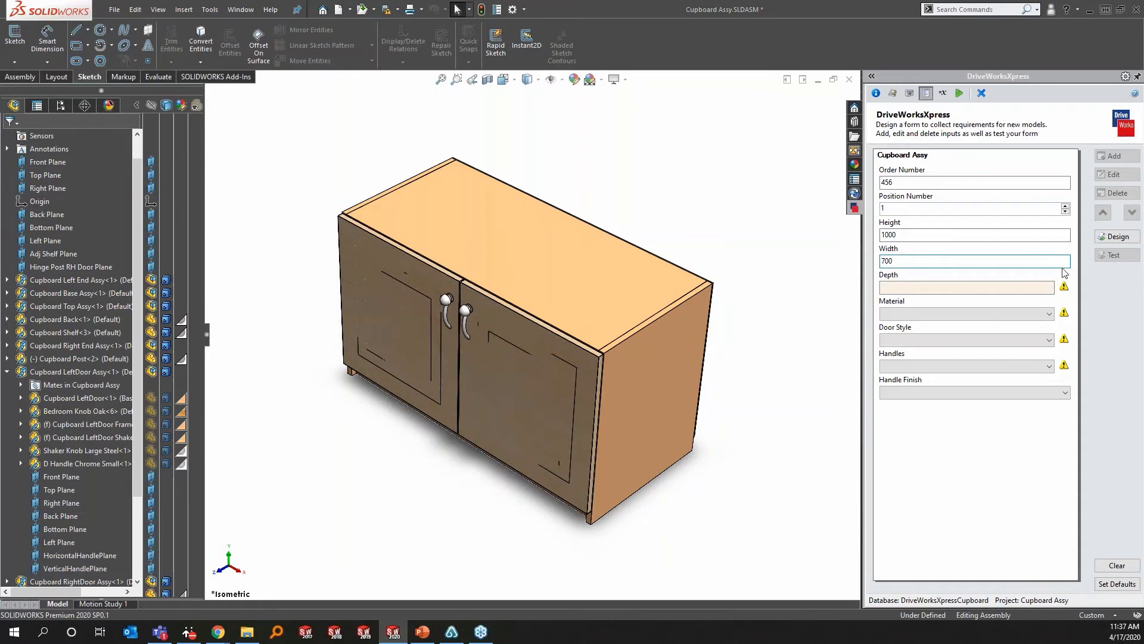
mouse_move(1064, 288)
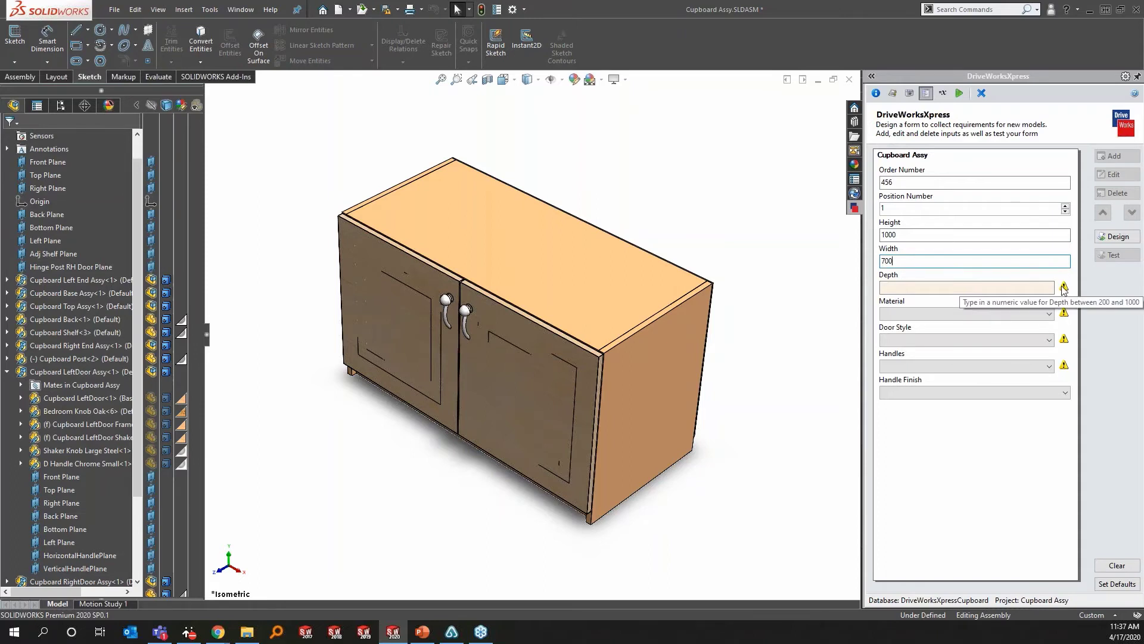
left_click(1028, 286)
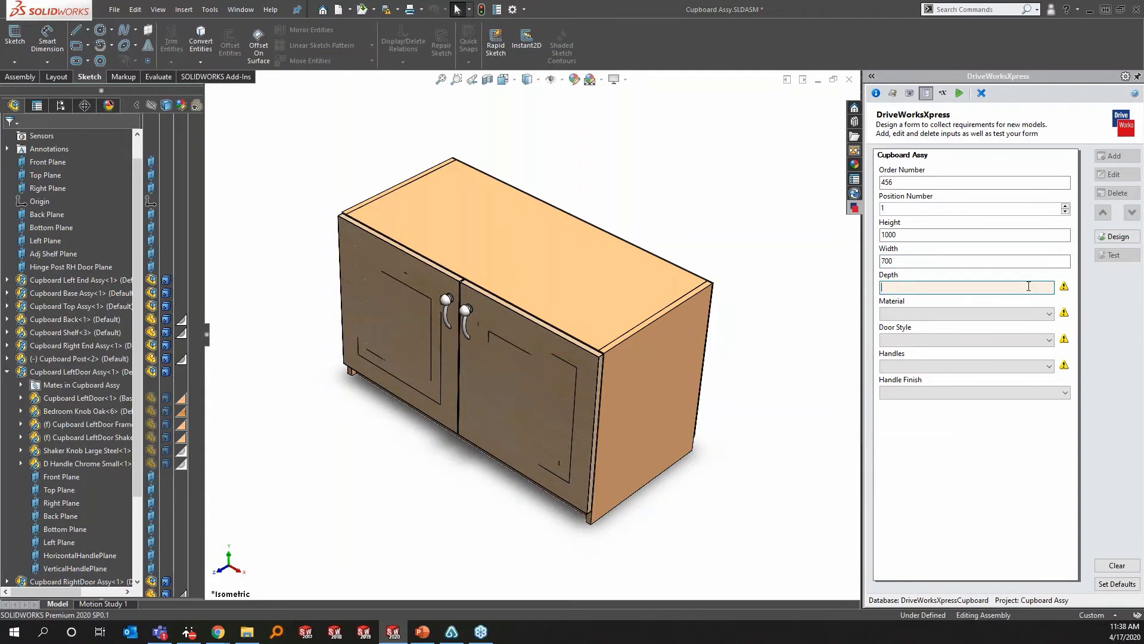
type("200")
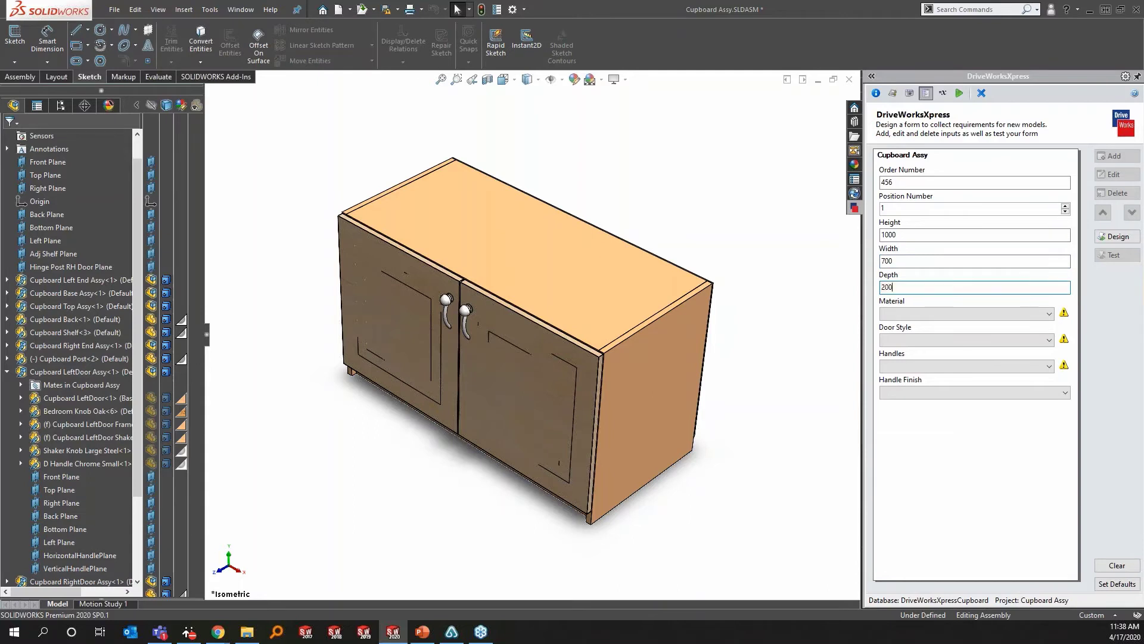
- Set Material to Mahogany, Door Style to Shaker Style and Handles to Bedroom Knob Oak in the test form
left_click(1029, 315)
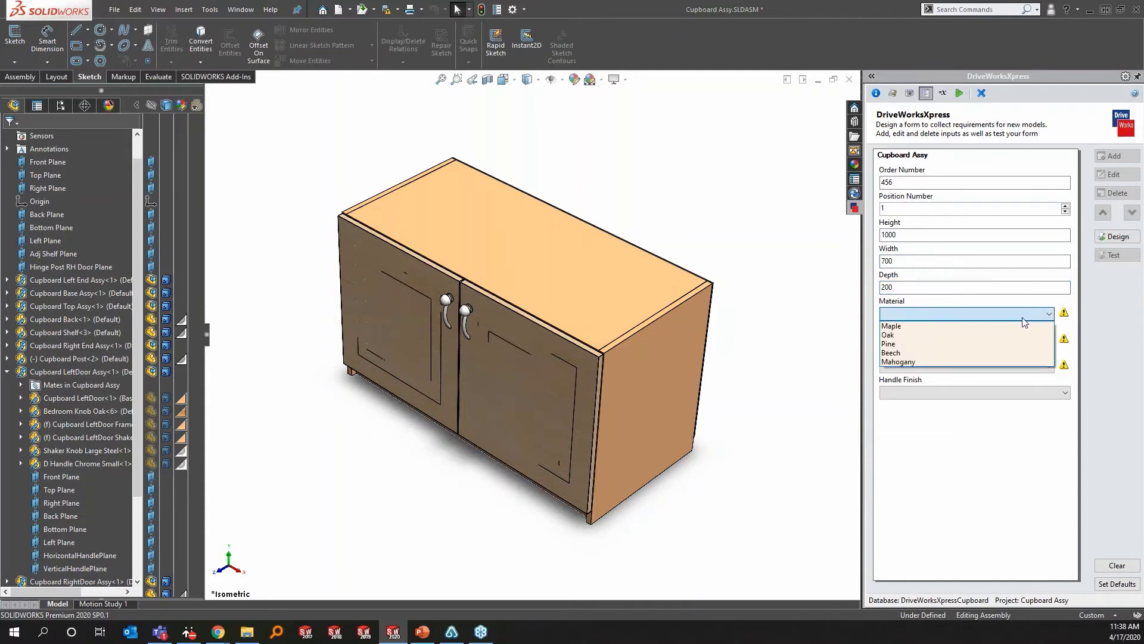
left_click(910, 360)
left_click(926, 336)
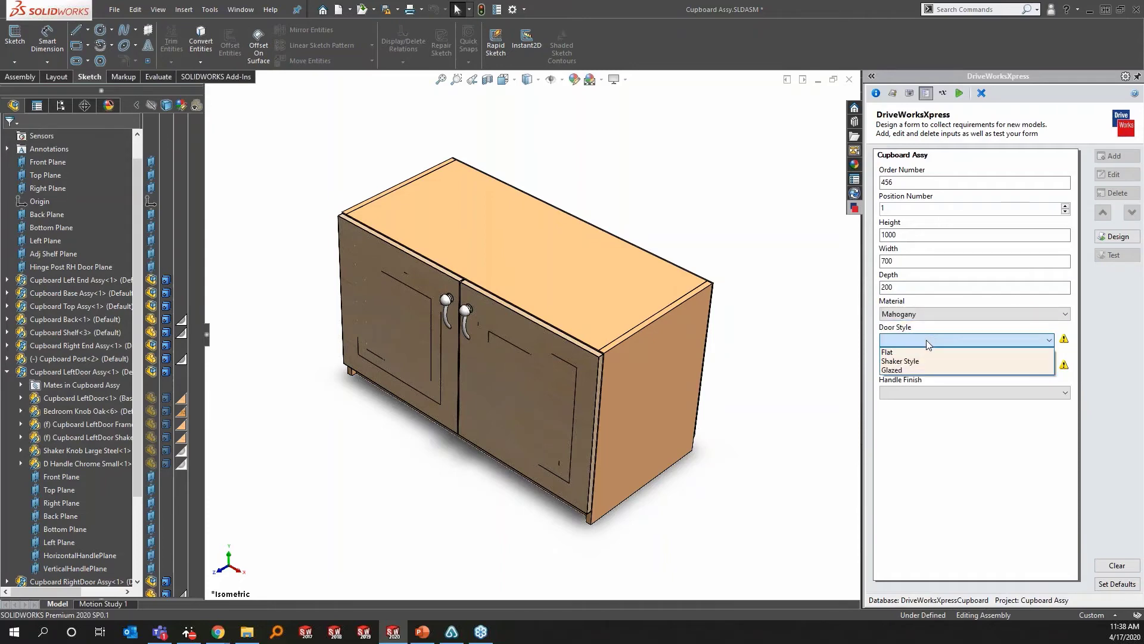
left_click(918, 361)
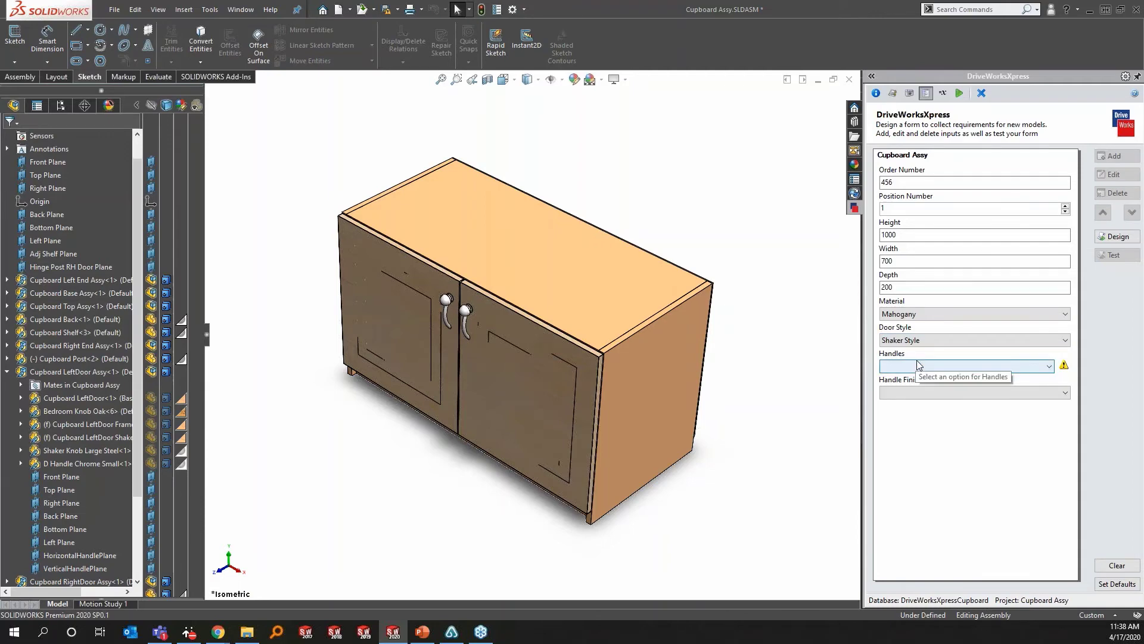
mouse_move(1066, 372)
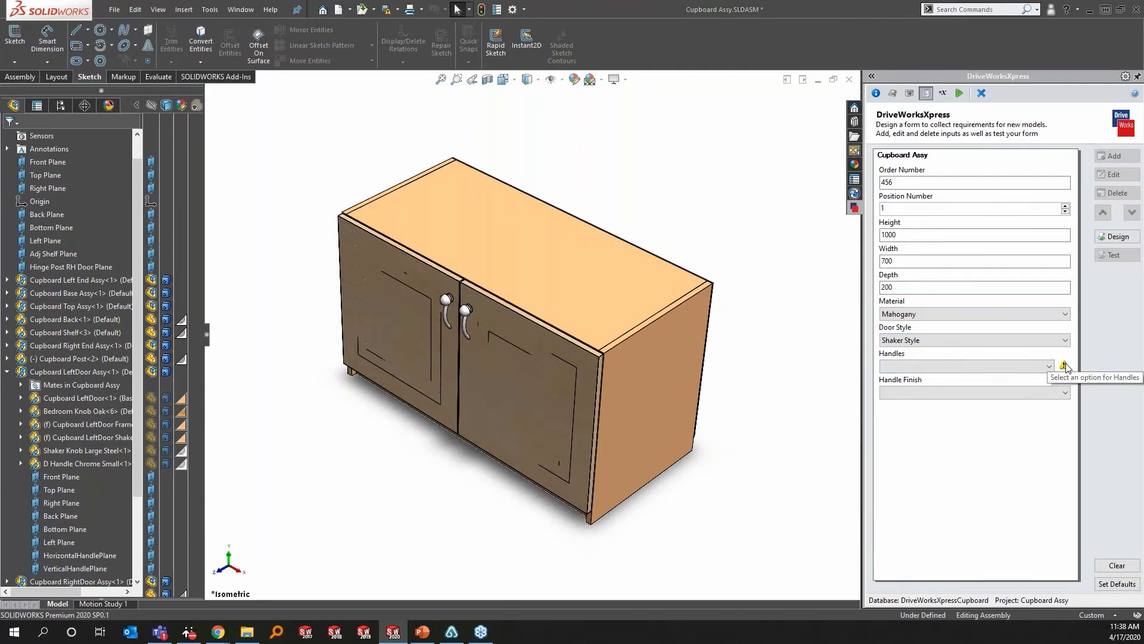
left_click(1049, 370)
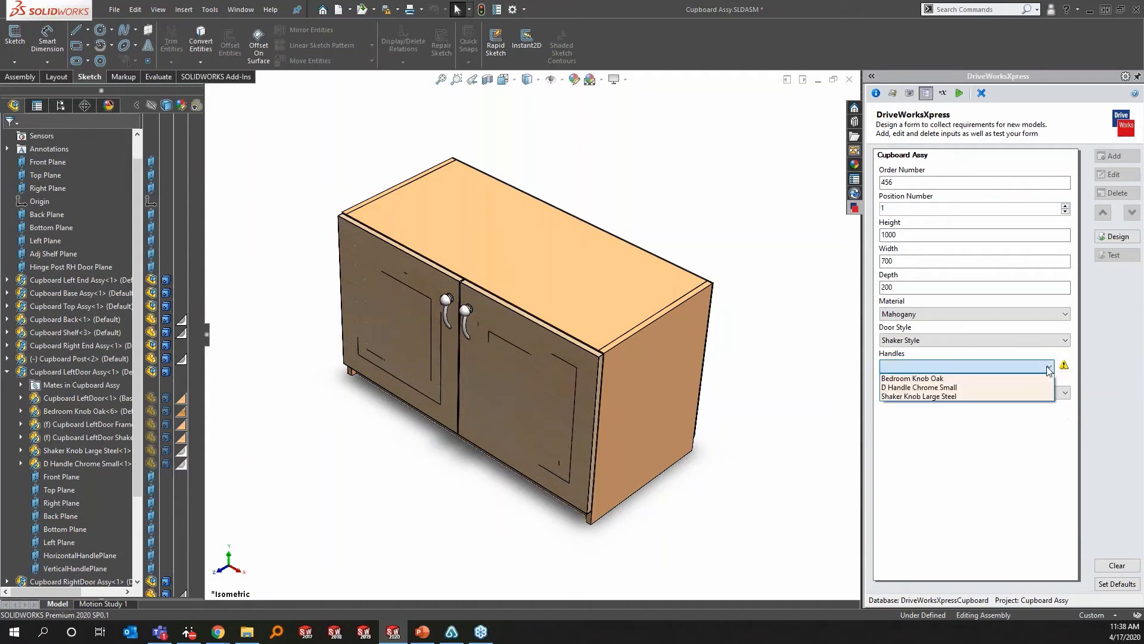
left_click(934, 379)
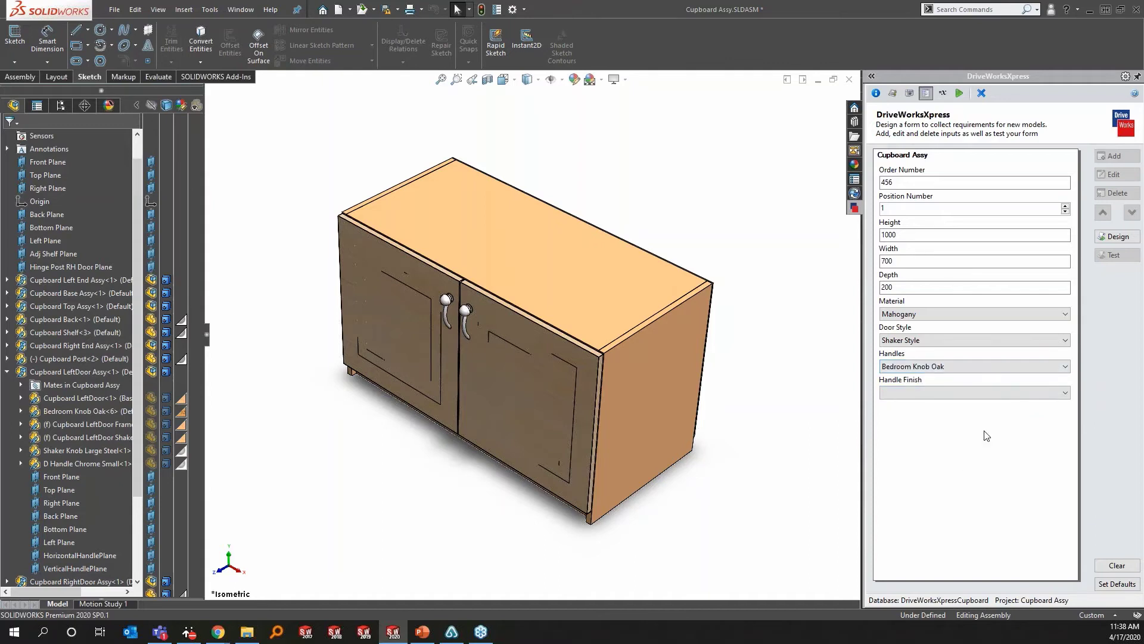
- Check the available Handle Finish options, leave that input blank and clear the test form
left_click(1042, 392)
left_click(1064, 393)
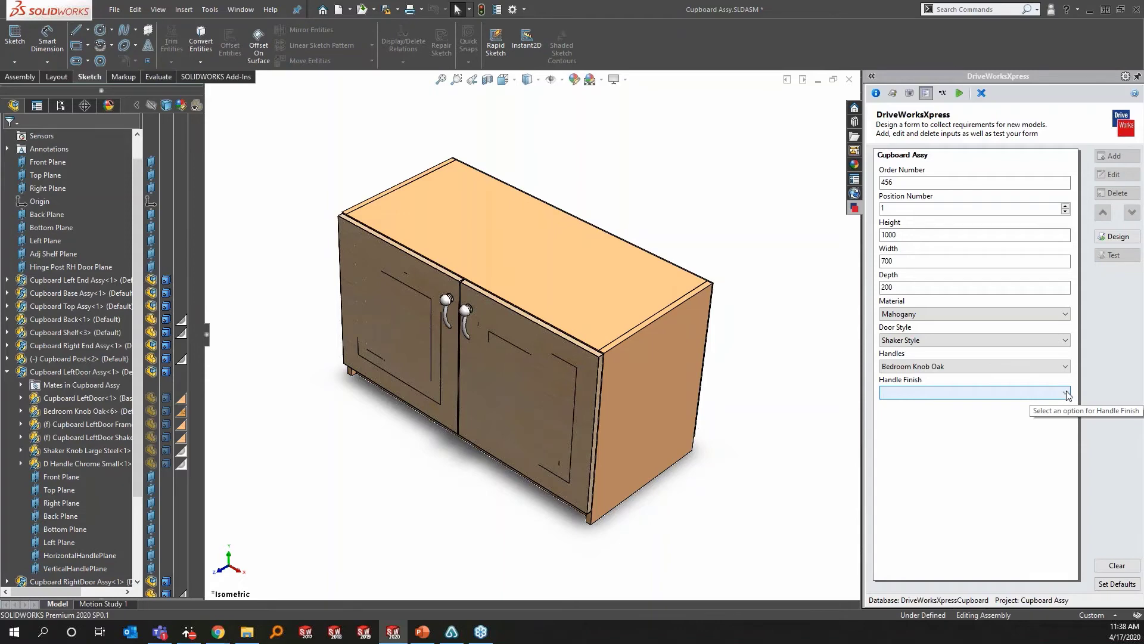
left_click(1063, 393)
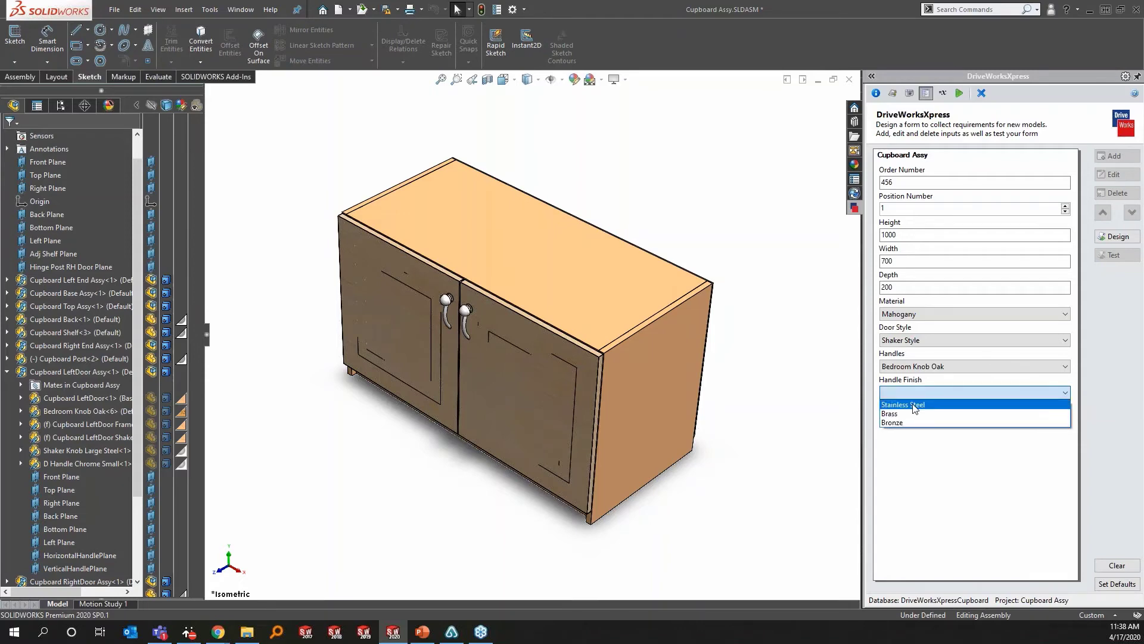
left_click(1064, 392)
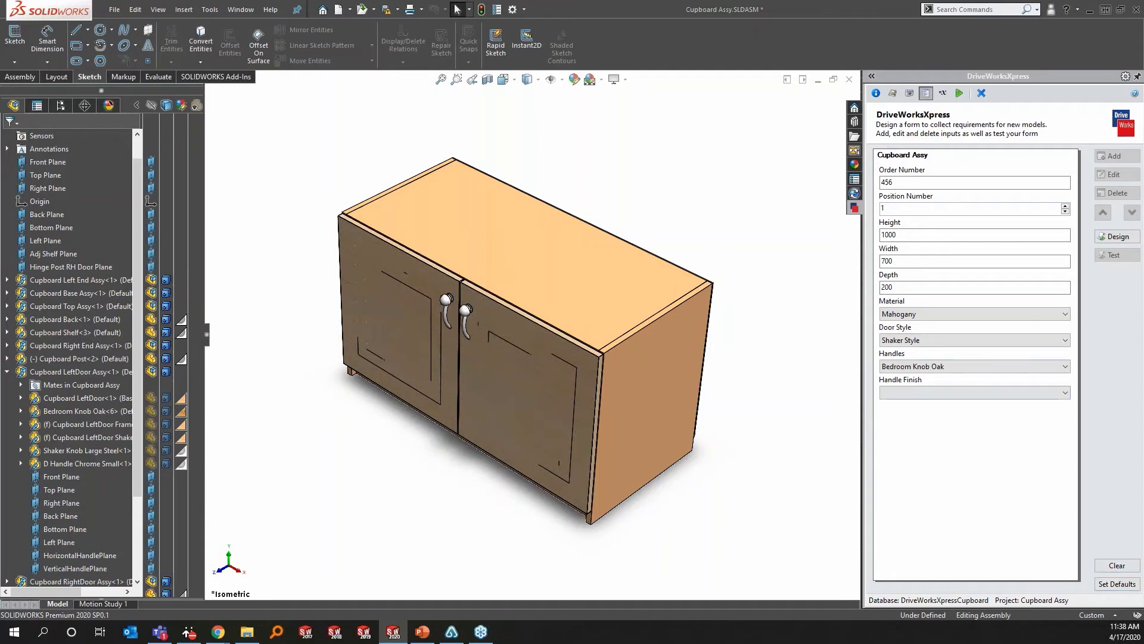
left_click(1119, 568)
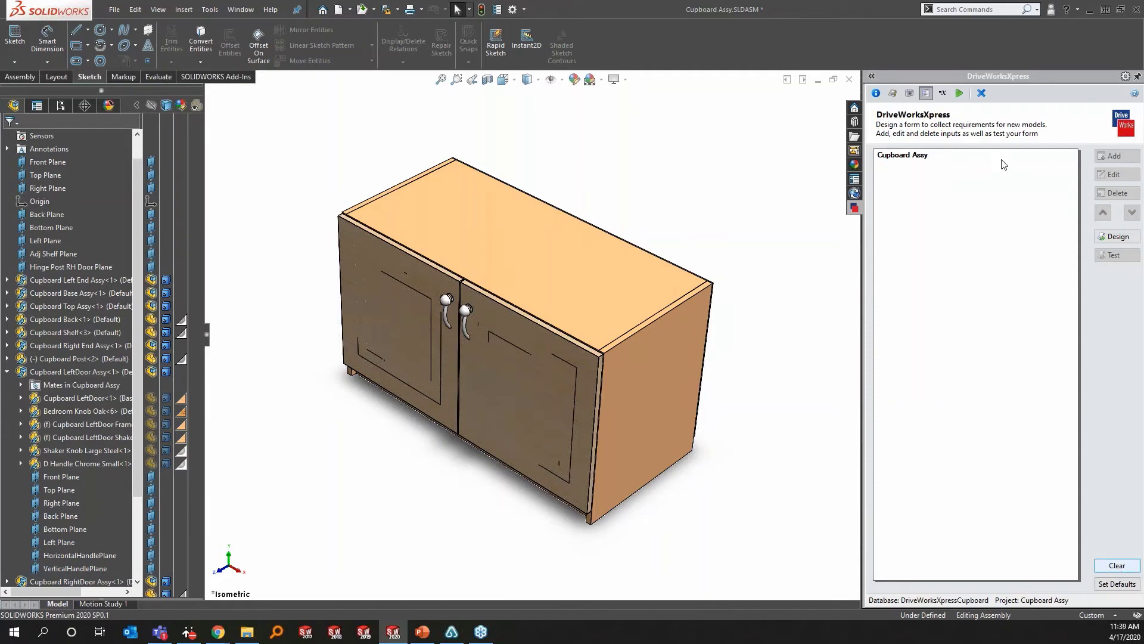
- List the project's File Names rules and examine the models and formulas they cover
left_click(943, 93)
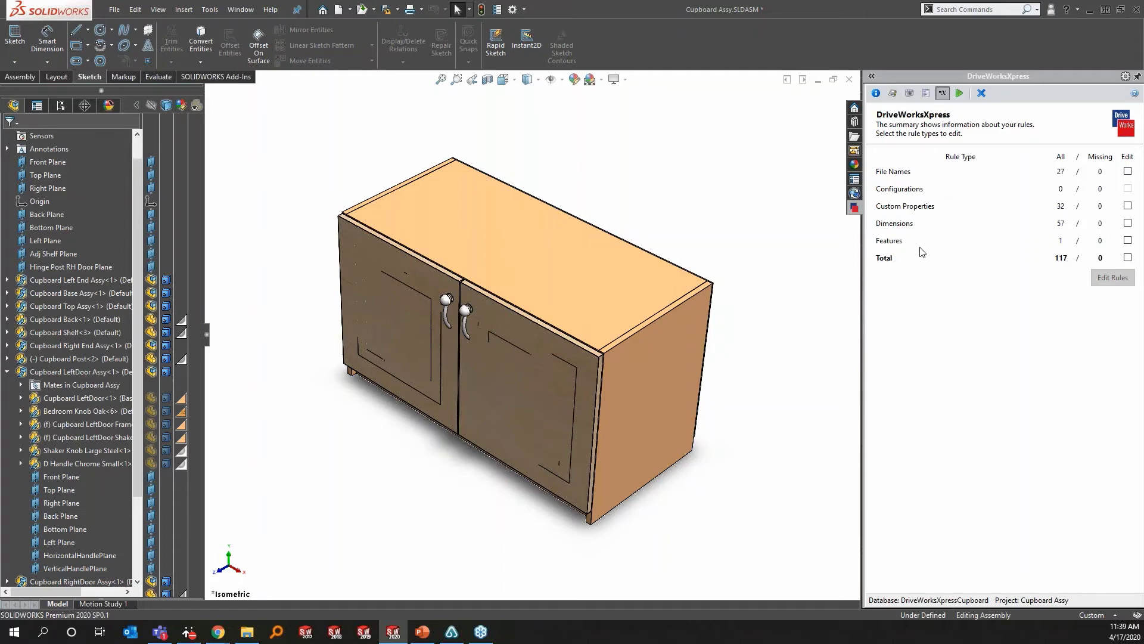
left_click(1128, 171)
left_click(1125, 279)
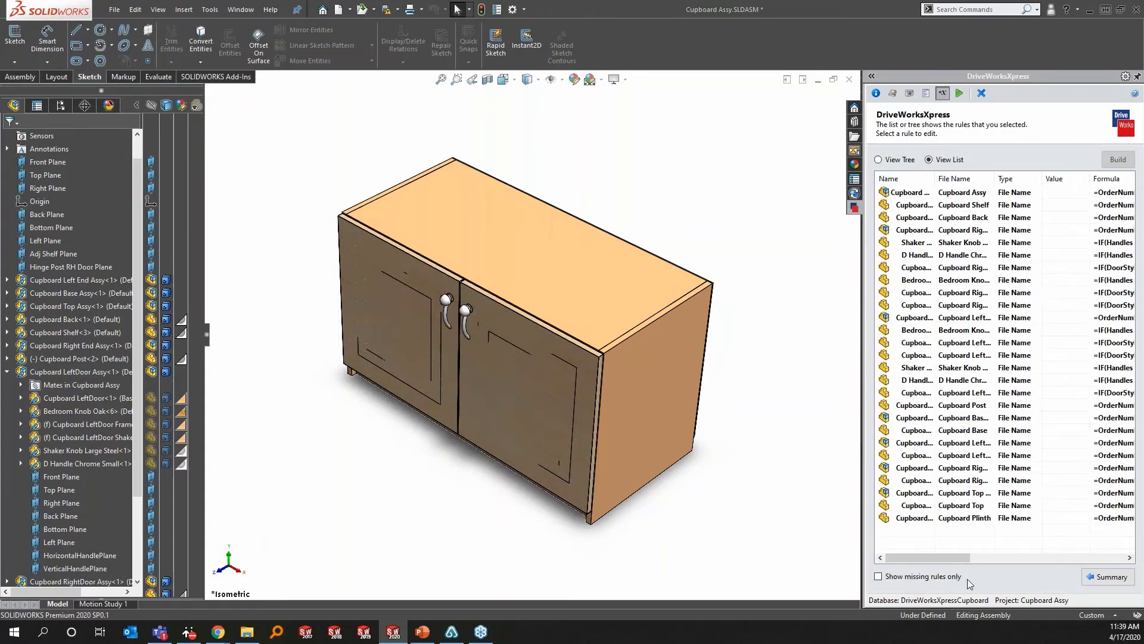
left_click(1109, 577)
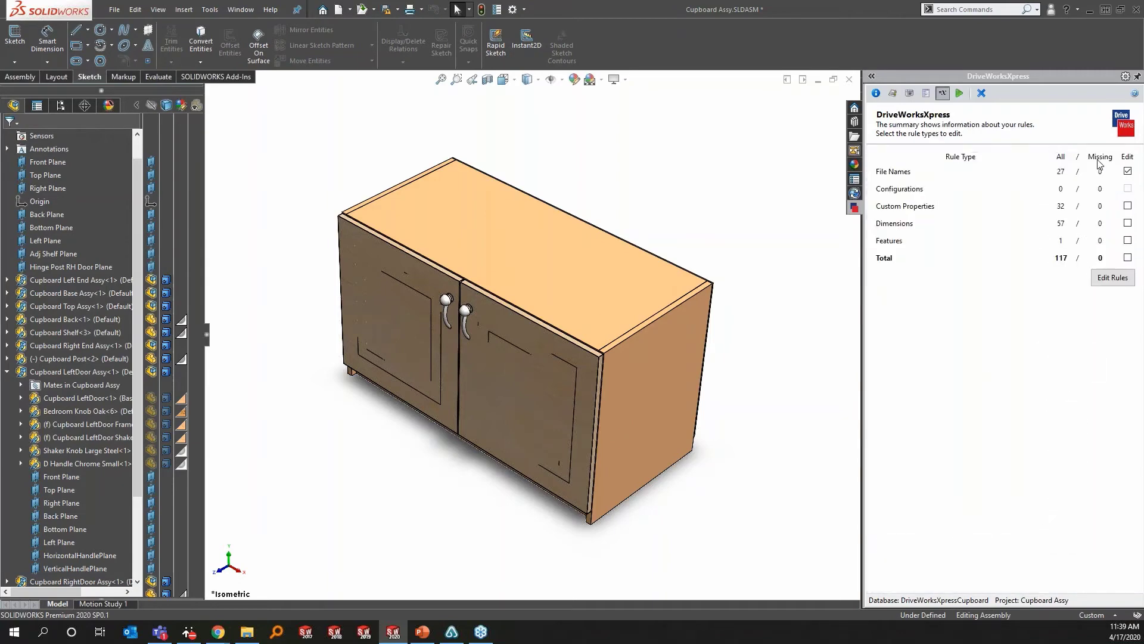
left_click(1113, 278)
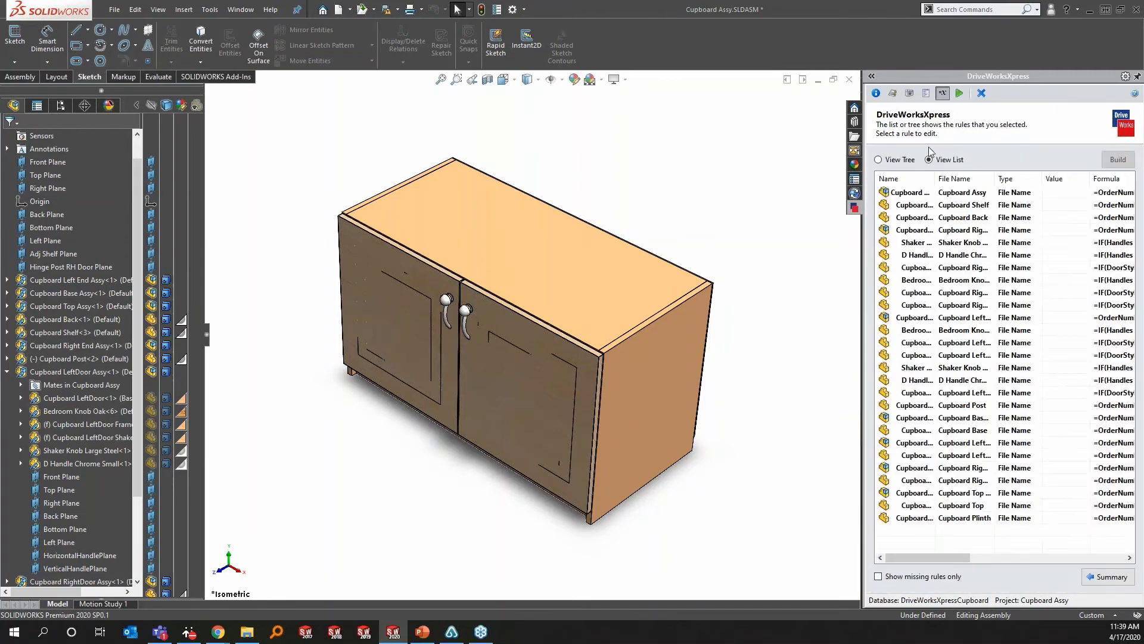
left_click_drag(936, 179, 949, 177)
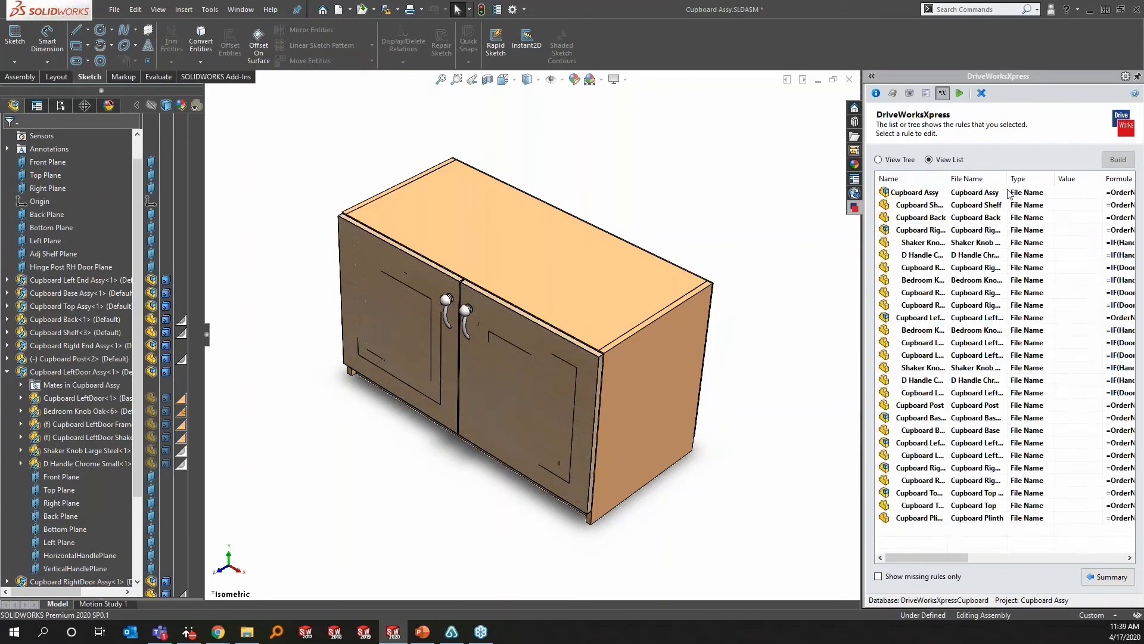
left_click_drag(936, 558, 976, 564)
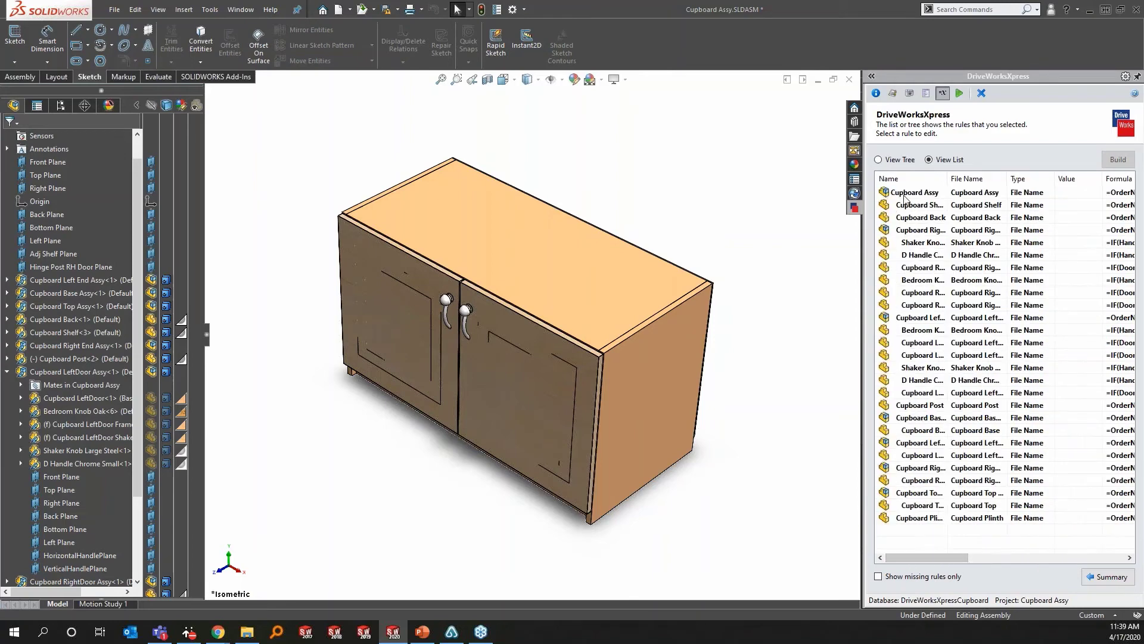
- Open the file name rule of the top-level Cupboard Assy in the Rule Builder
left_click(905, 196)
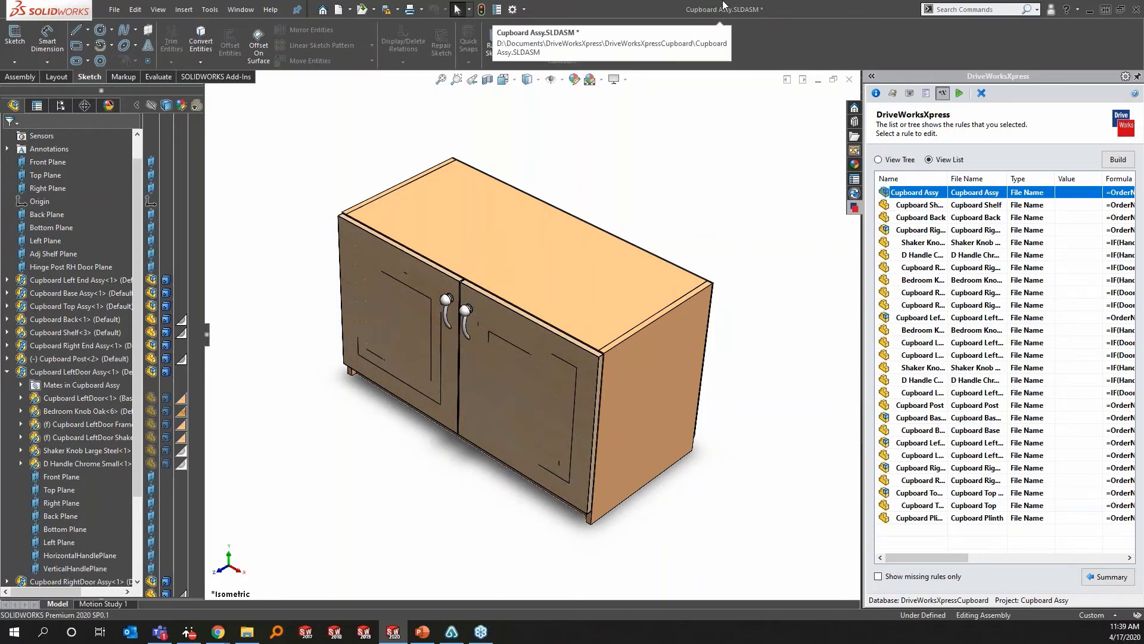
double_click(937, 196)
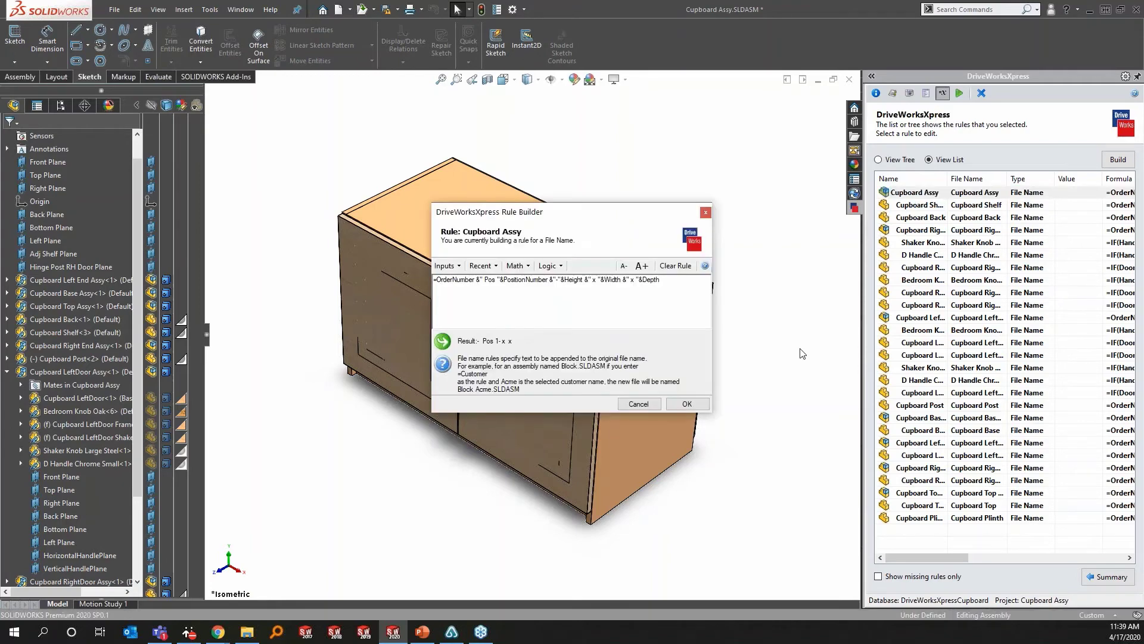
left_click(677, 404)
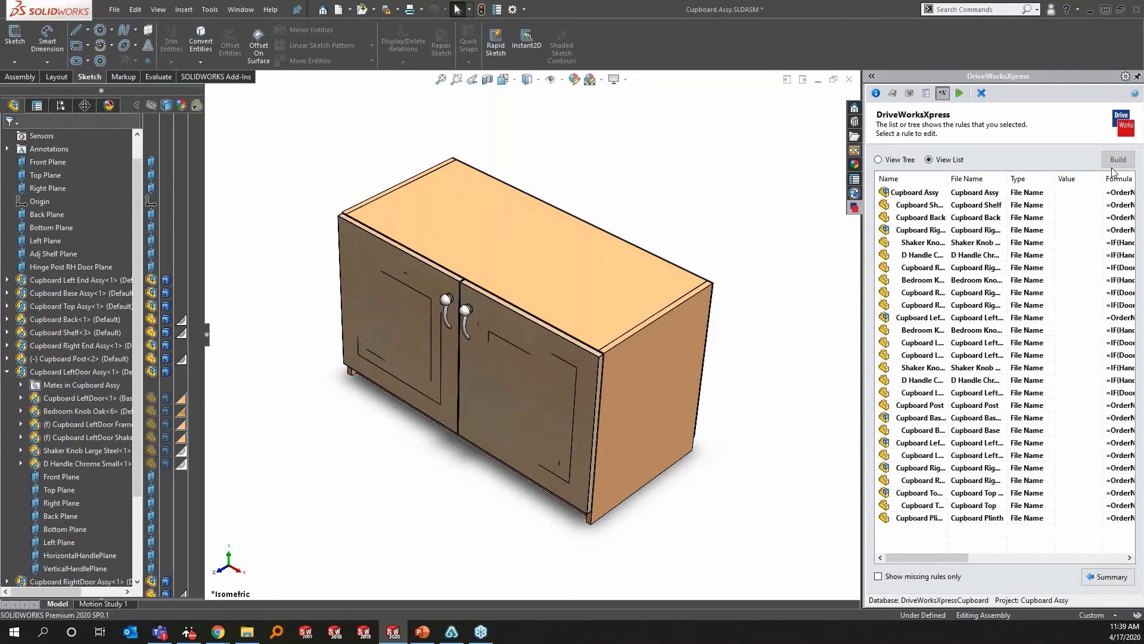
left_click(937, 196)
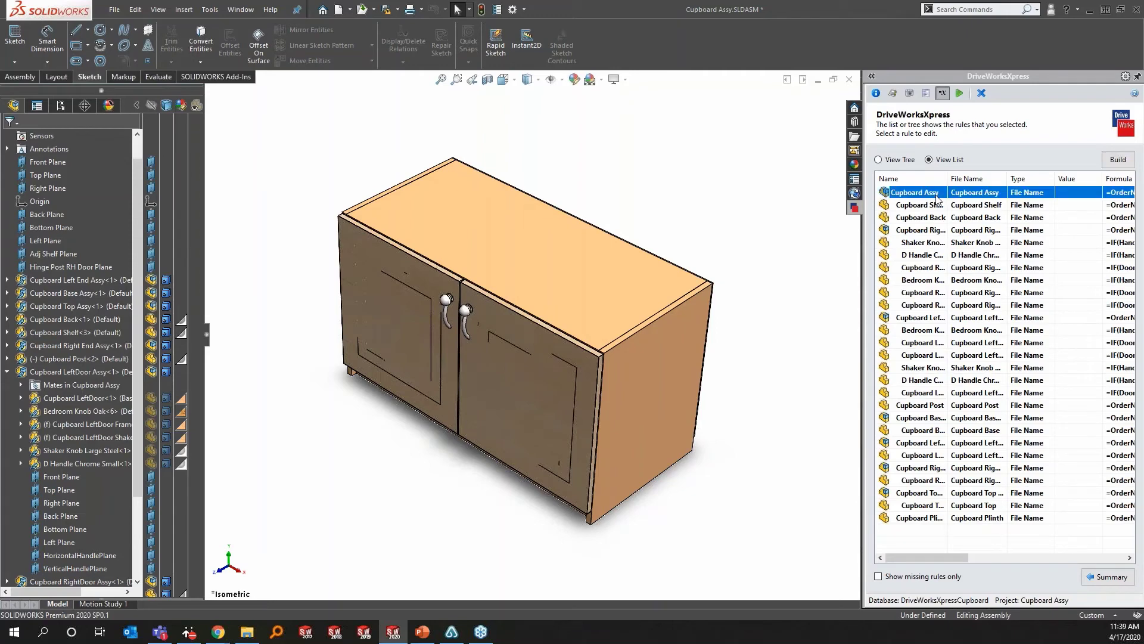
left_click(1118, 160)
key("Return")
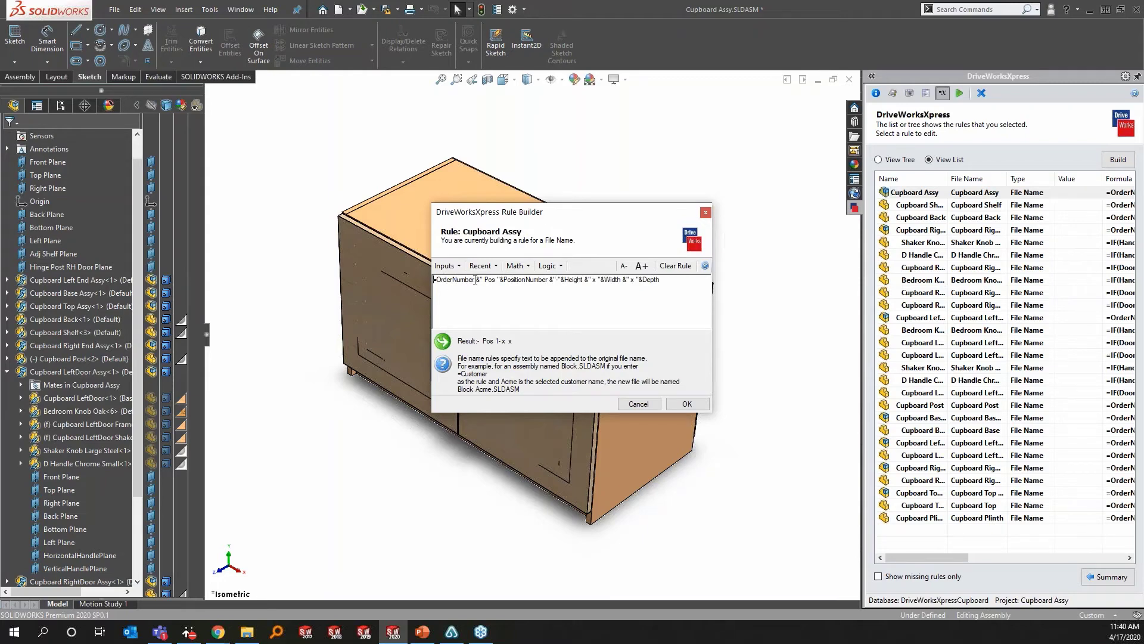
- Examine how the rule combines OrderNumber, PositionNumber, Height, Width and Depth with separator text, and close it without changes
left_click_drag(475, 280, 438, 281)
double_click(491, 280)
left_click_drag(504, 280, 547, 288)
left_click(556, 281)
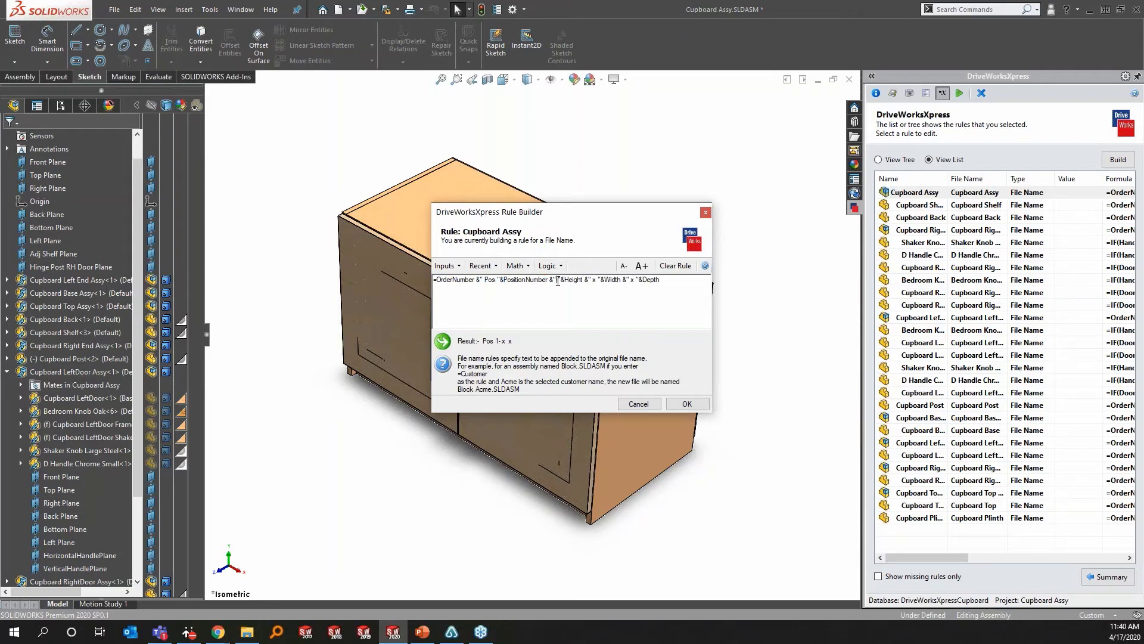
left_click(599, 281)
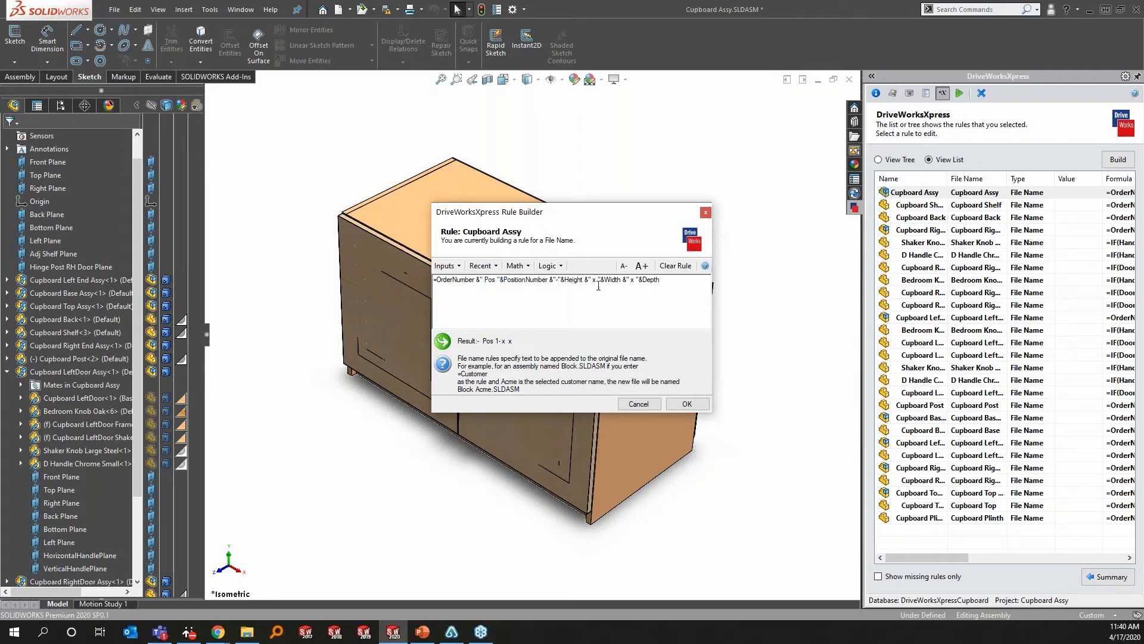
left_click(635, 280)
left_click(642, 407)
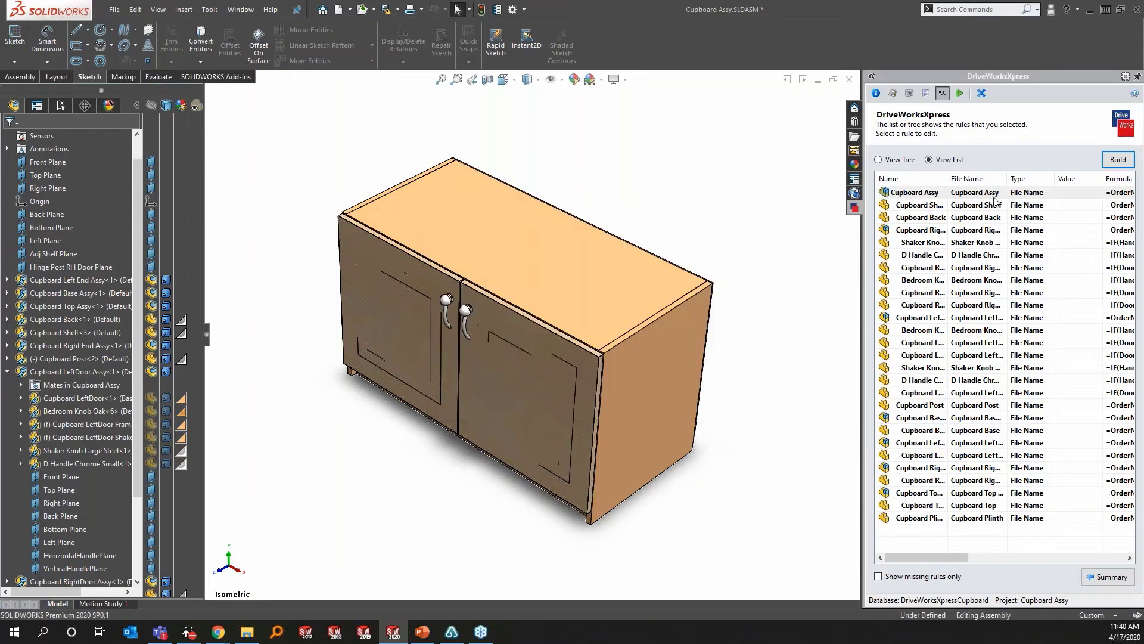
- Return to the rules summary and list the Dimensions rules instead of the File Names rules
left_click(1107, 577)
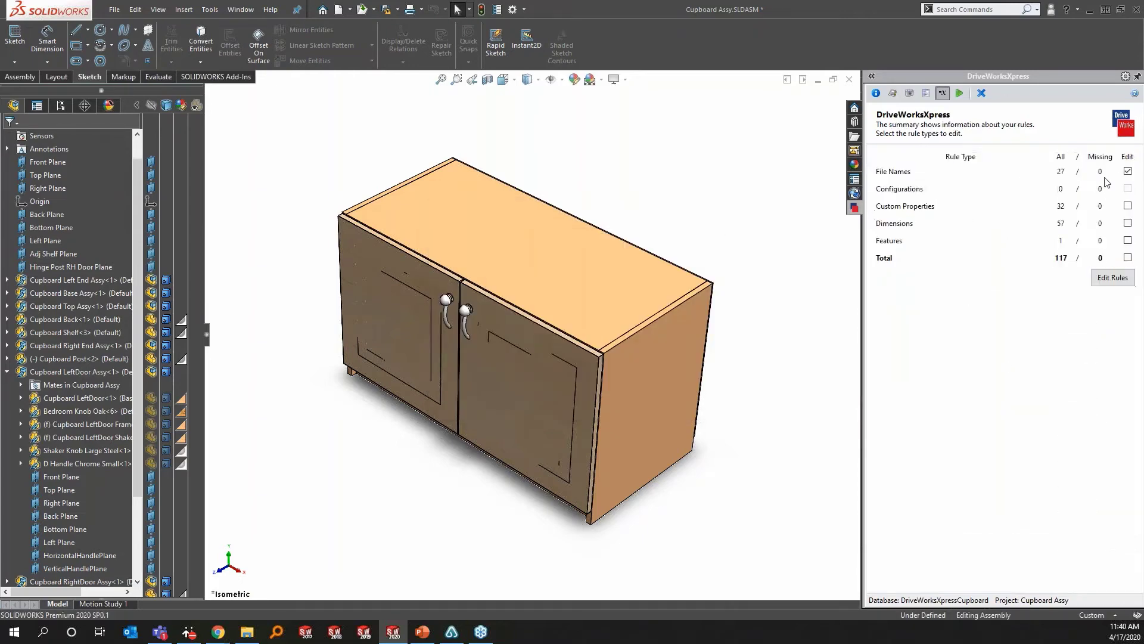
left_click(1128, 171)
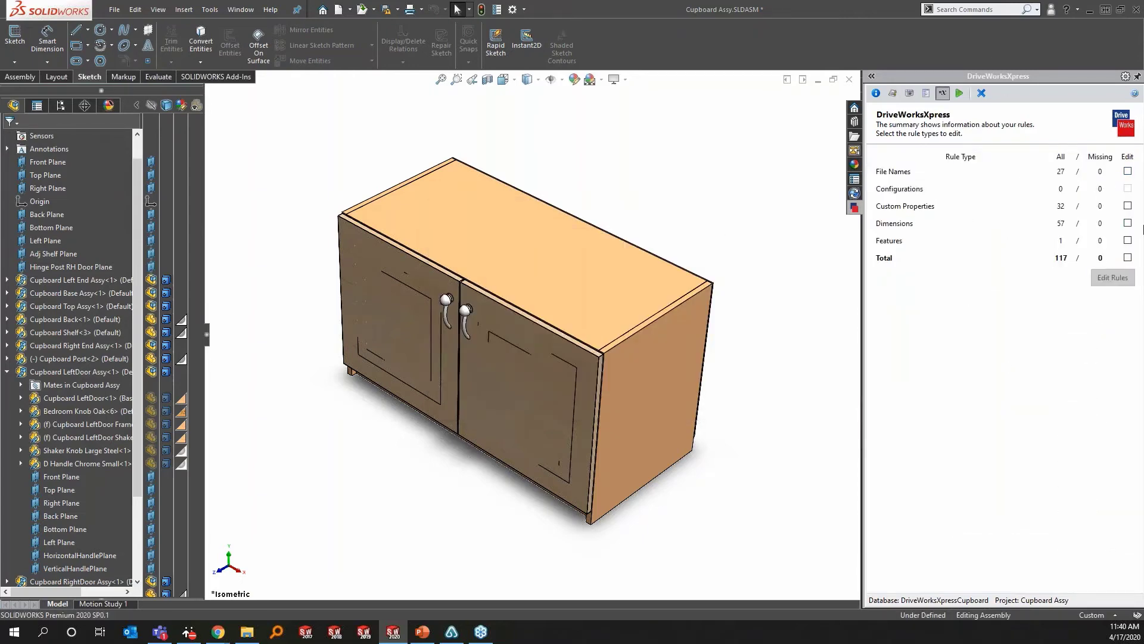
left_click(1128, 224)
left_click(1113, 278)
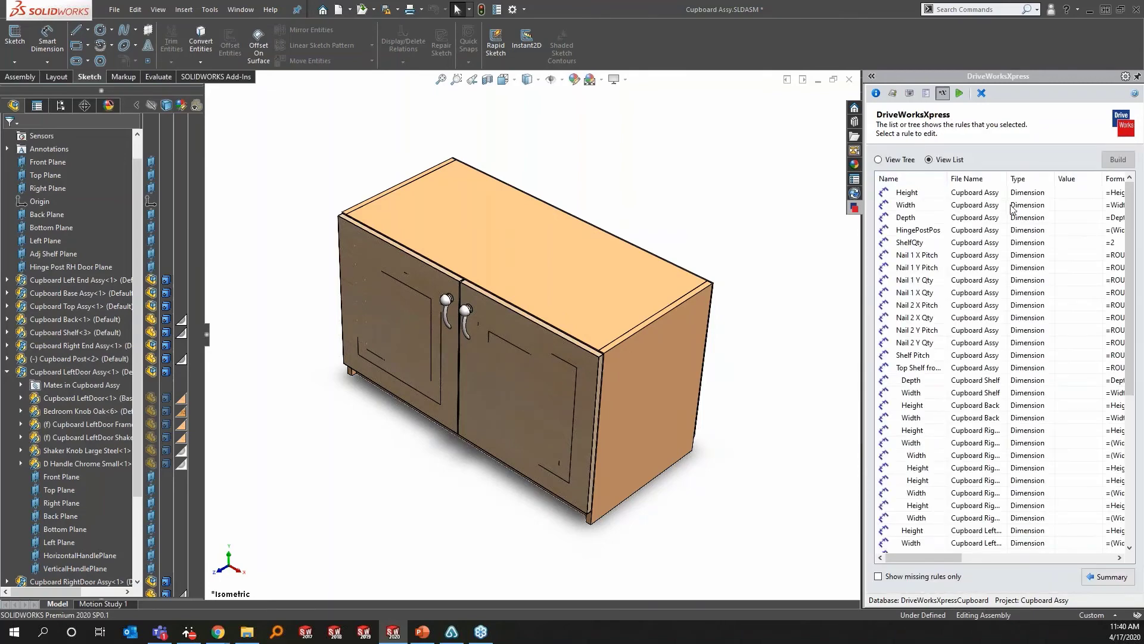
- Examine the rule driving the Height dimension of the Cupboard Assy and close it without changes
double_click(938, 194)
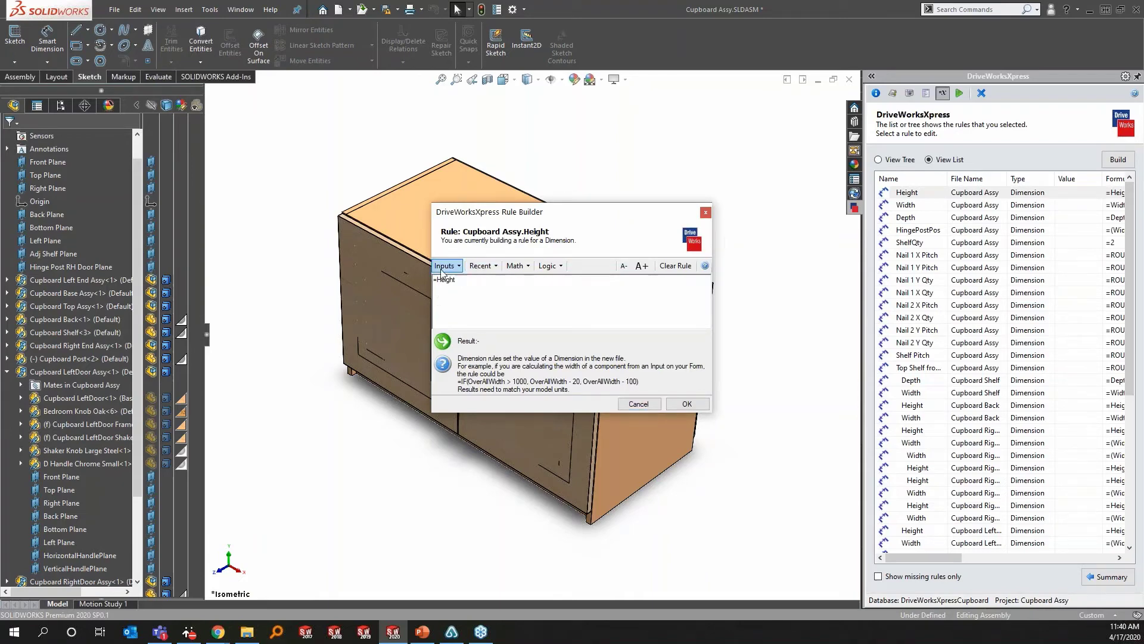
double_click(441, 290)
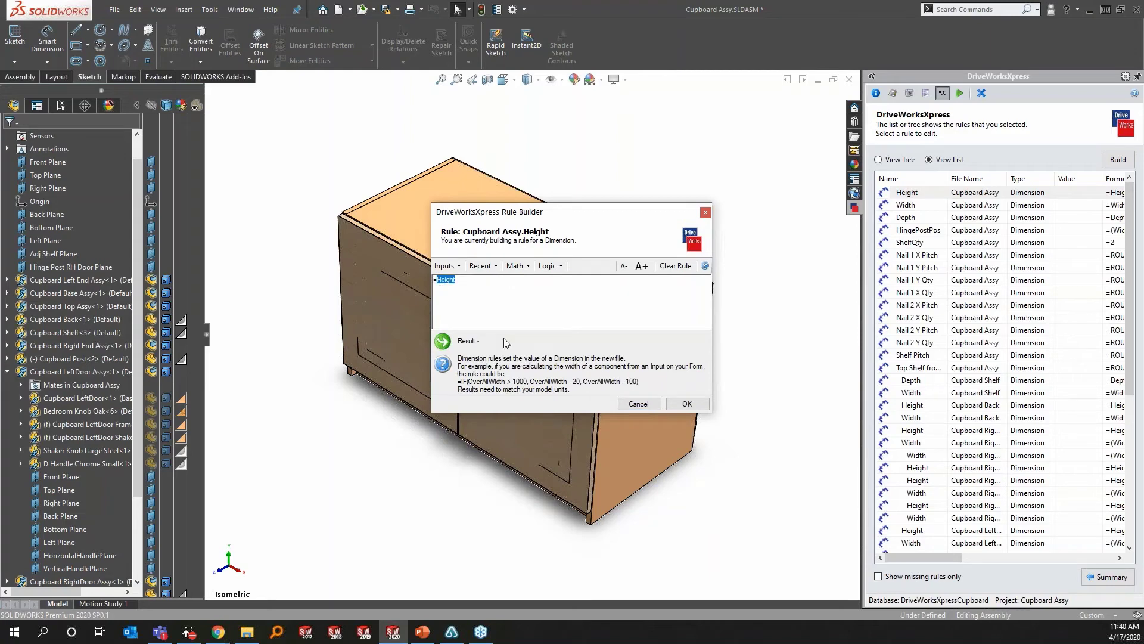
left_click(636, 404)
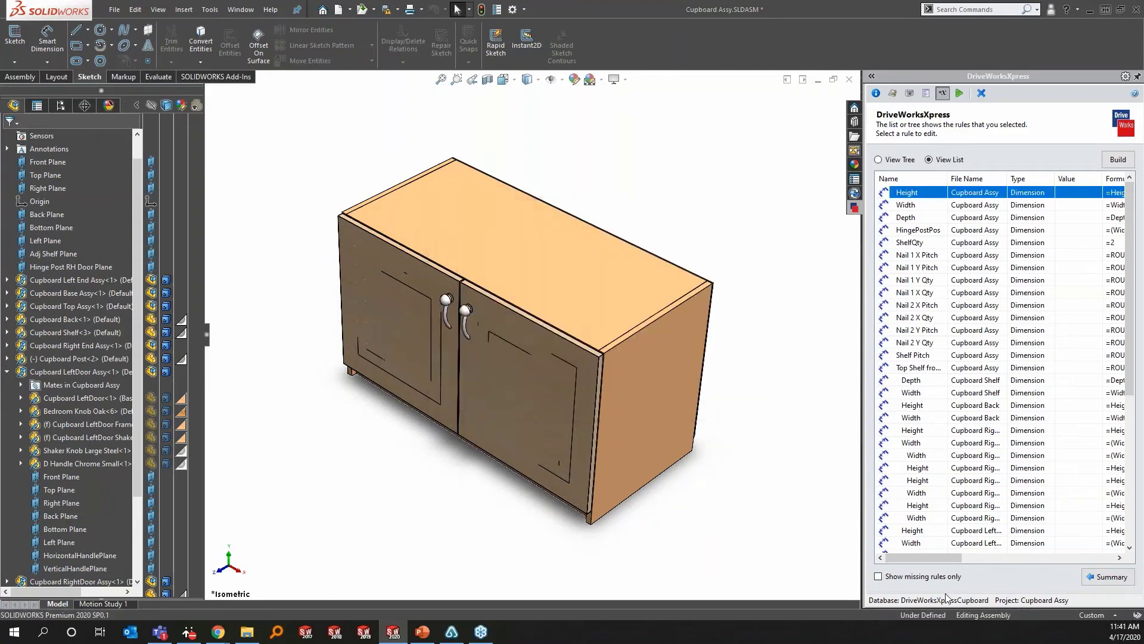
- Examine the =Height -2-50 rule for the Cupboard RightDoor height, cancel it and return to the rules summary
left_click_drag(942, 560, 986, 561)
double_click(1000, 480)
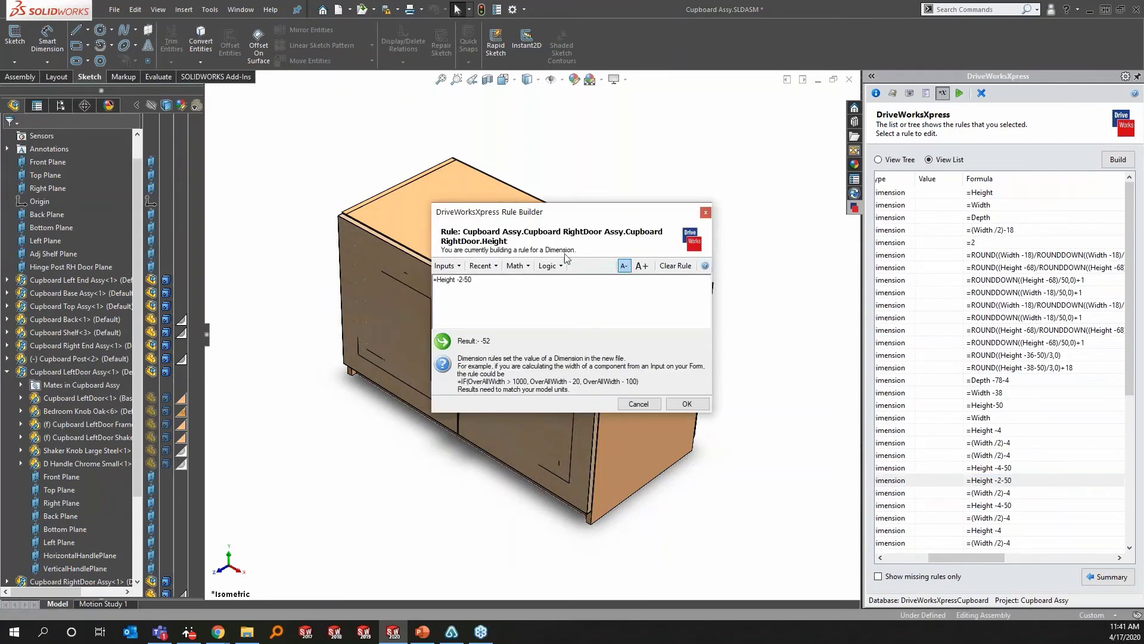
double_click(455, 280)
left_click(470, 280)
left_click(638, 404)
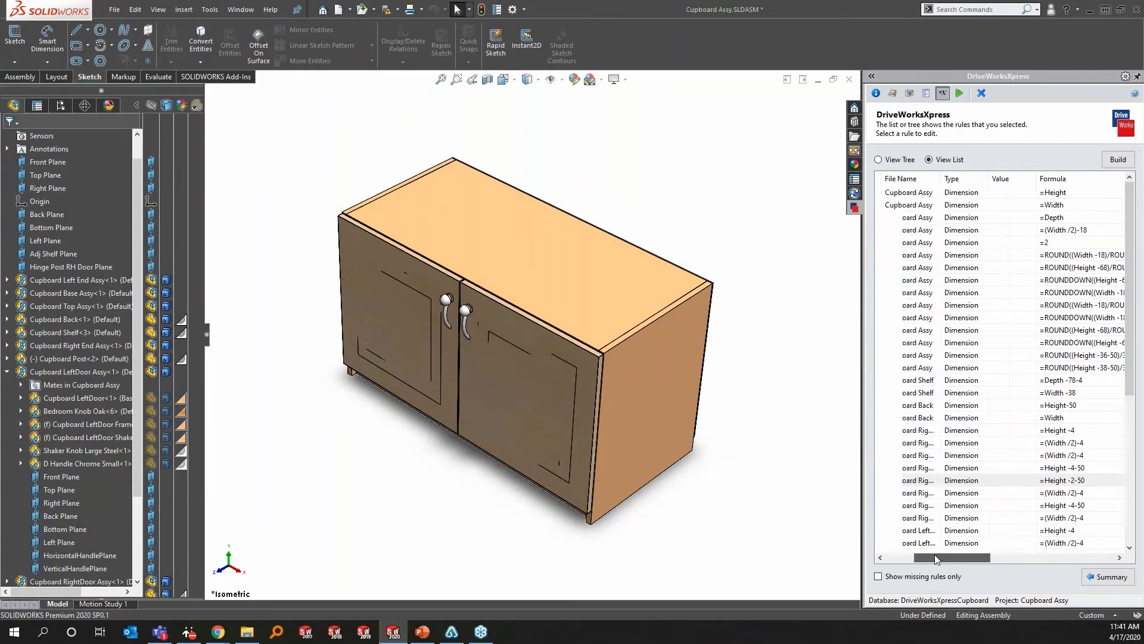
left_click_drag(948, 557, 909, 544)
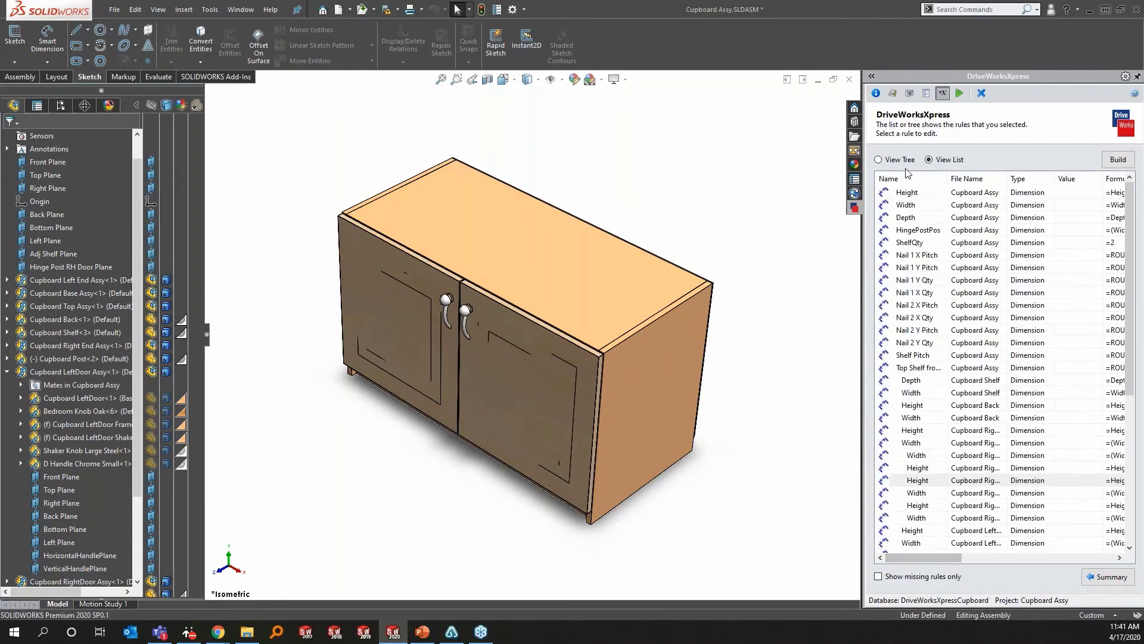
left_click(1115, 582)
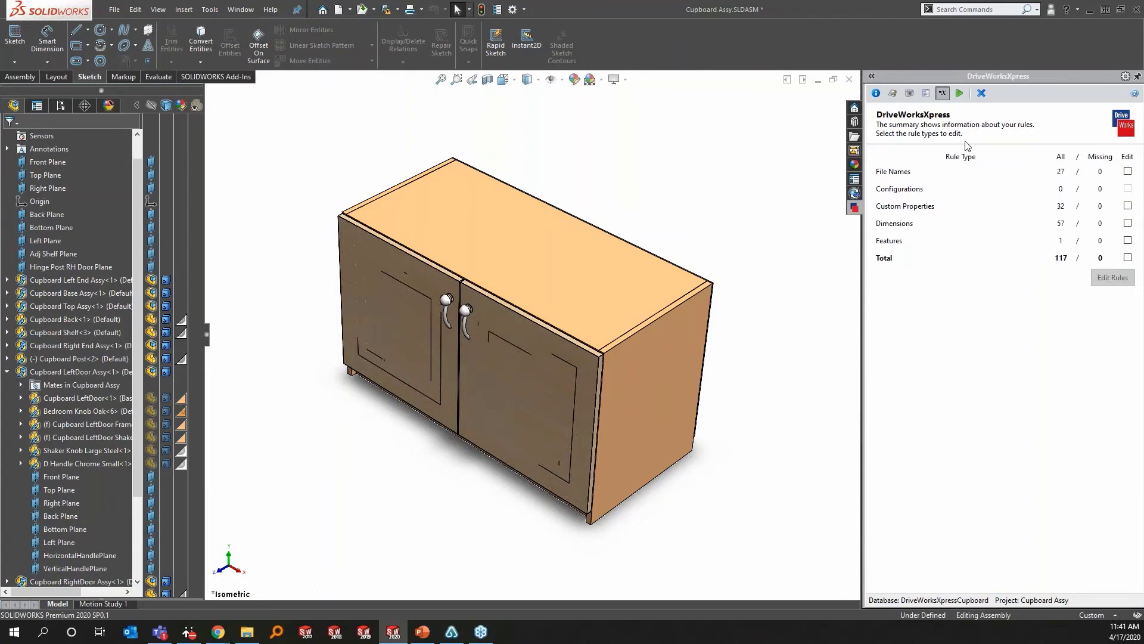
- Close the Cupboard Assy document without saving and run the project's input form with no model open
left_click(960, 96)
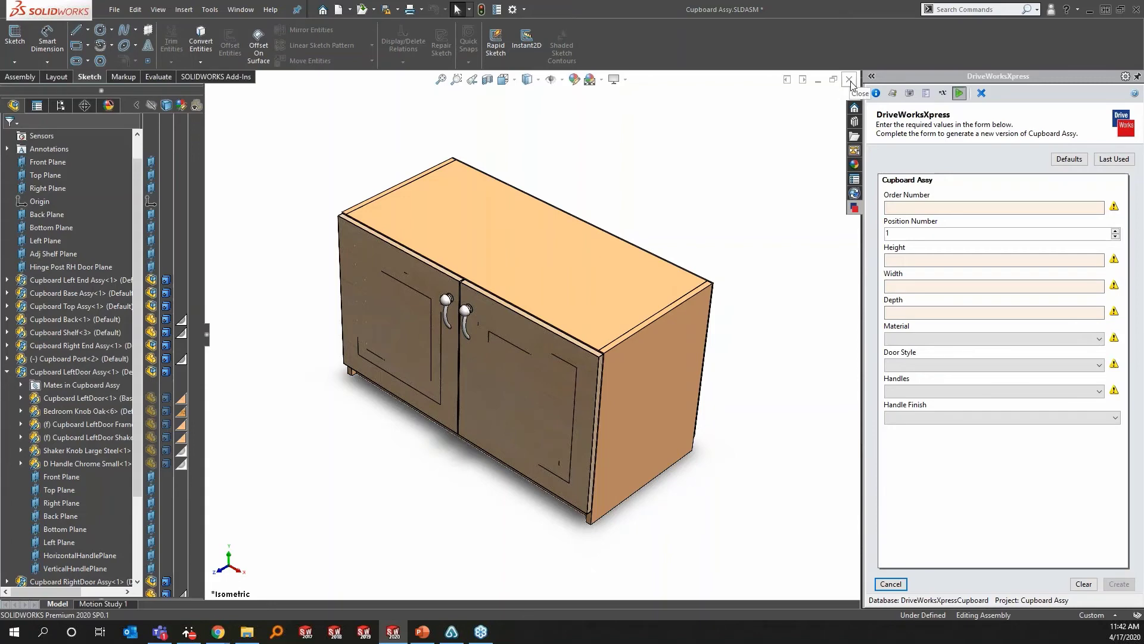
left_click(850, 83)
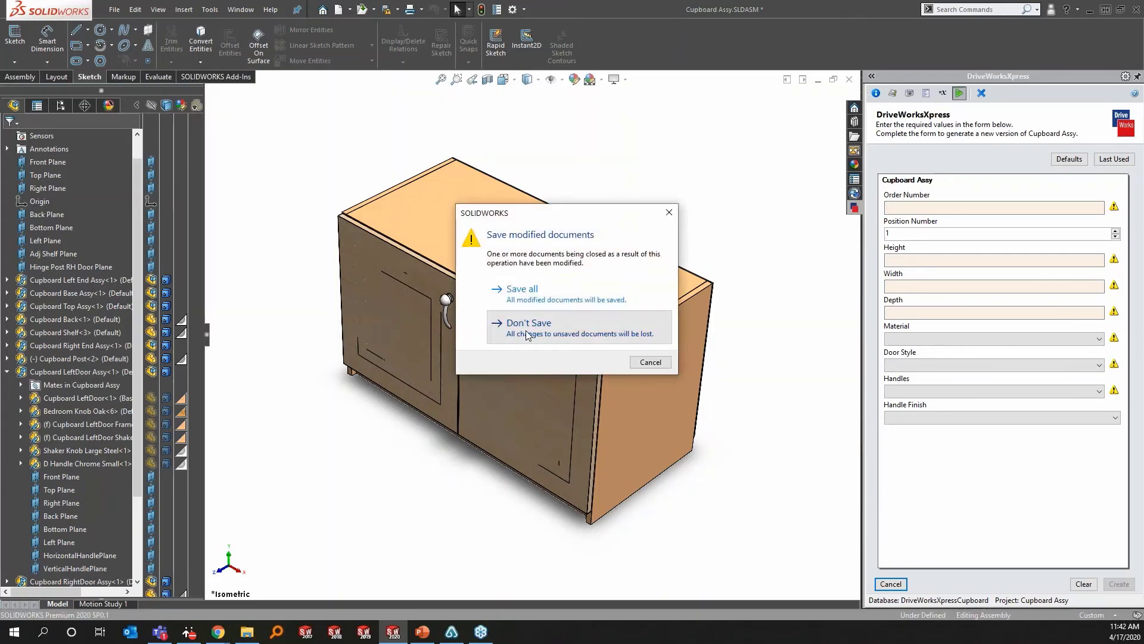
left_click(528, 331)
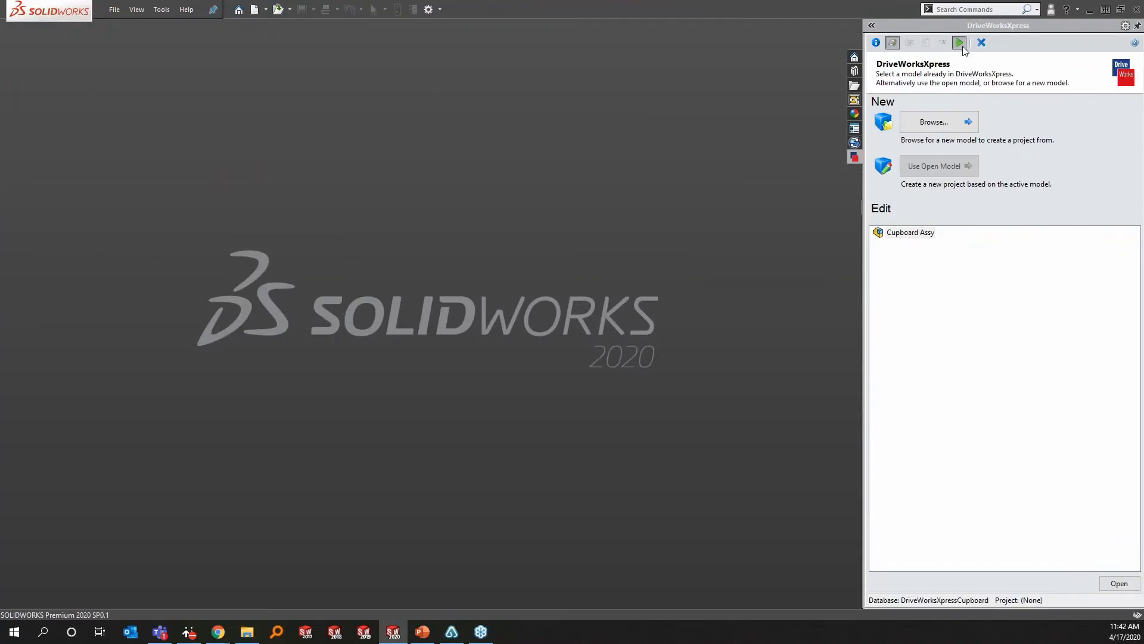
left_click(960, 42)
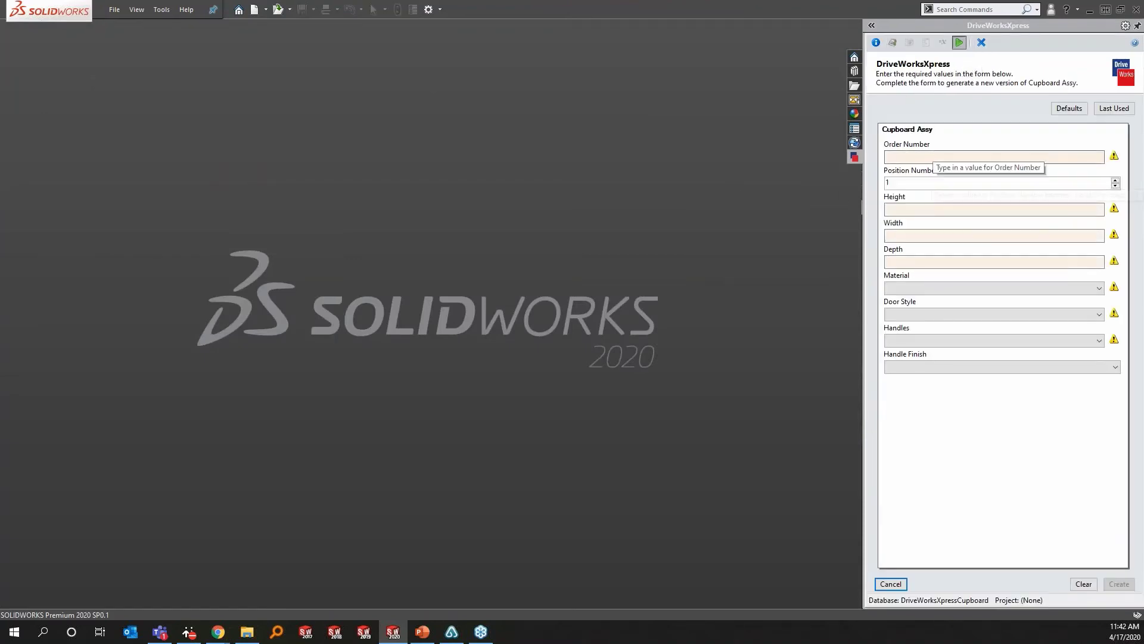
- Enter the order number and set Height to 400, Width to 700 and Depth to 200 in the Cupboard Assy form
left_click(933, 157)
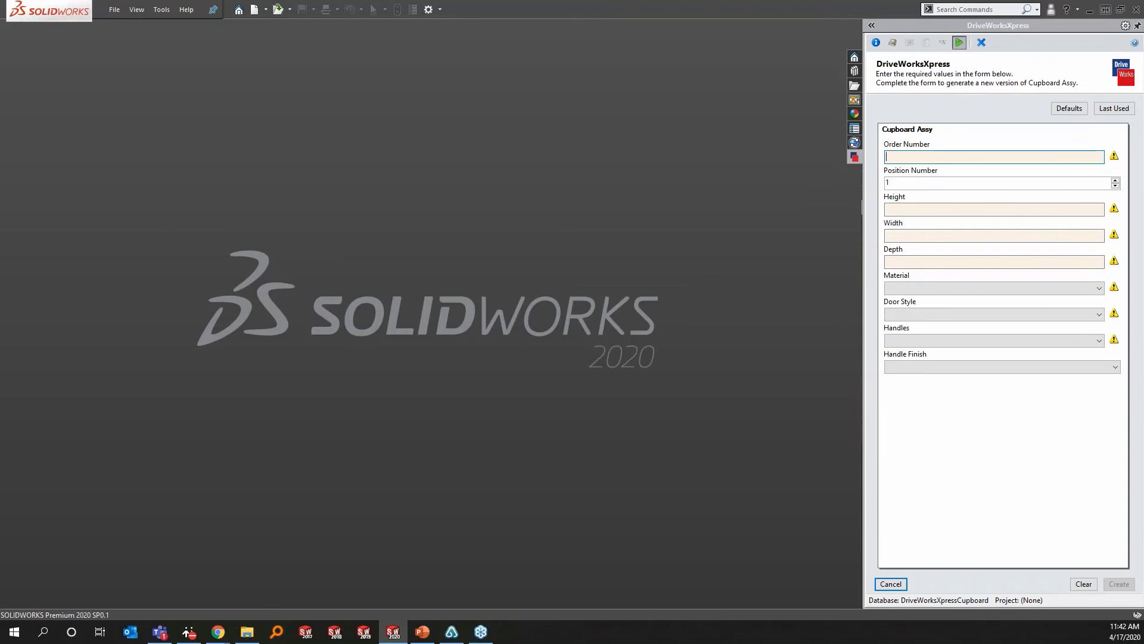
type("456")
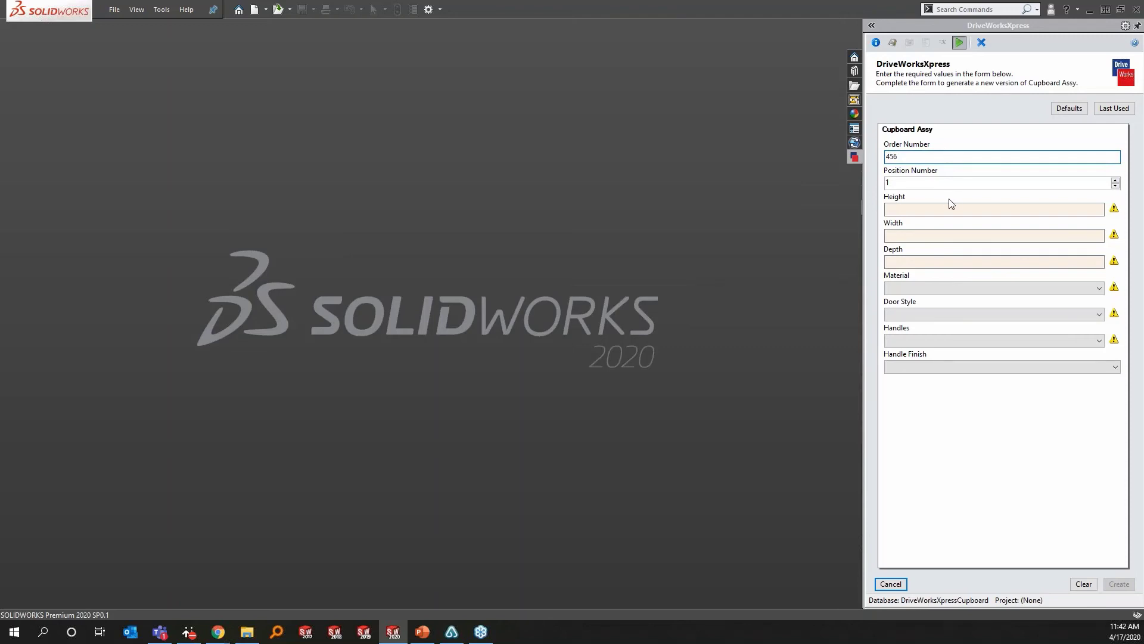
left_click(967, 208)
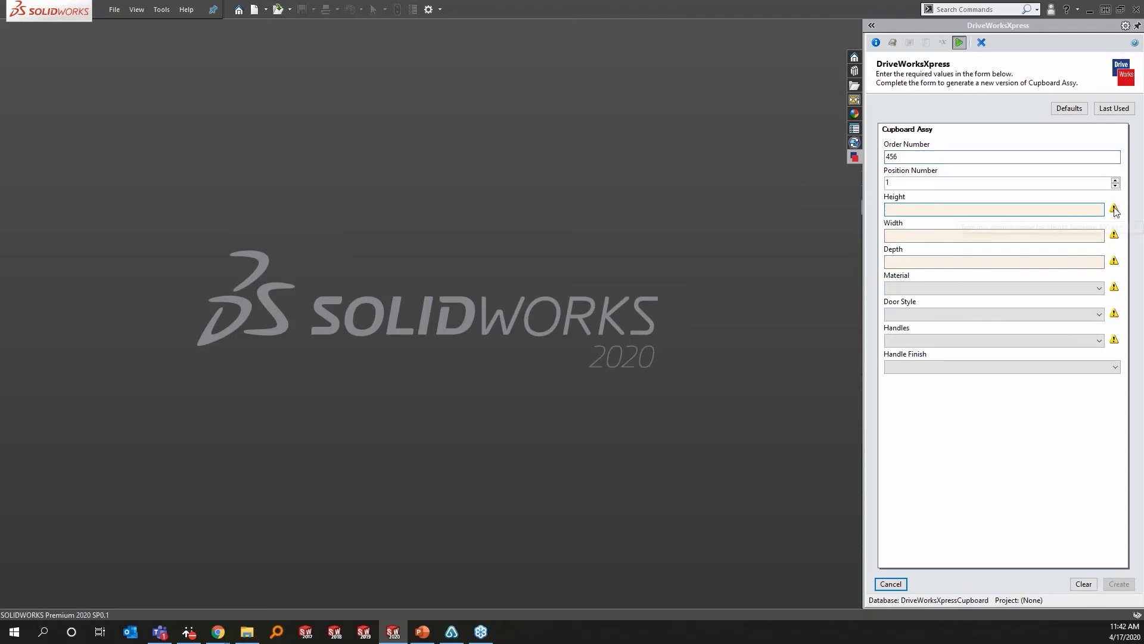
mouse_move(1115, 210)
type("400")
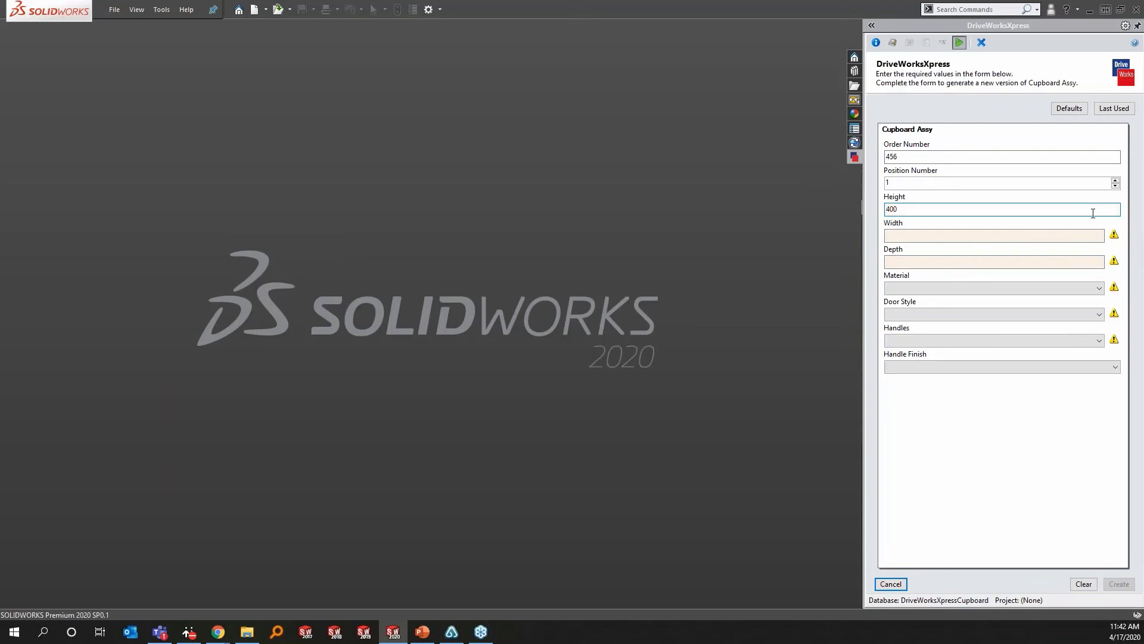
left_click(894, 235)
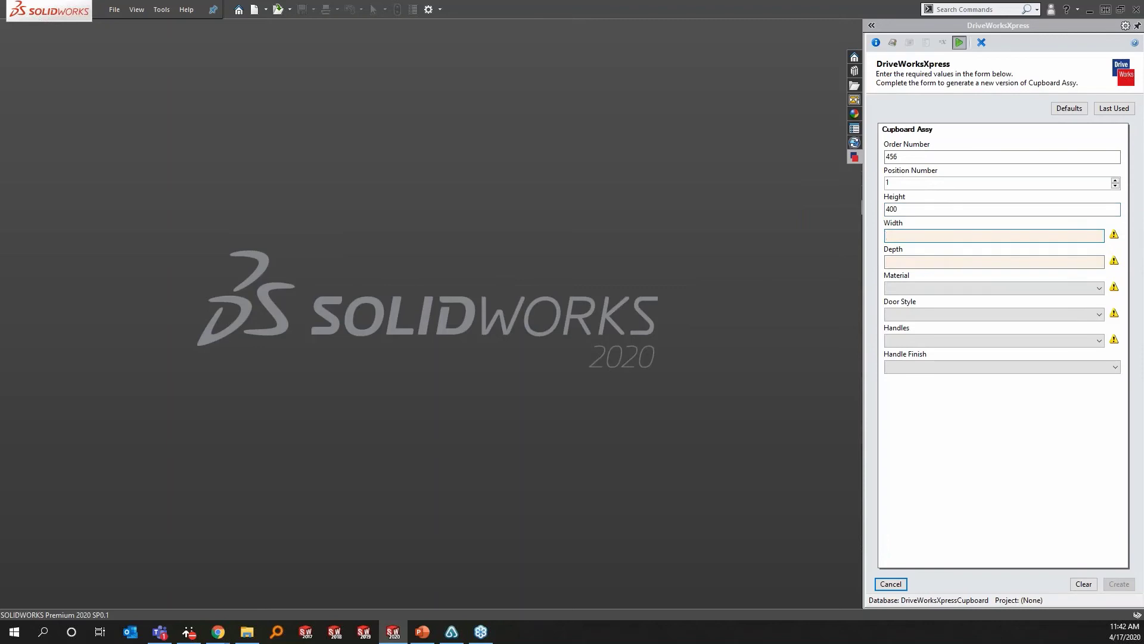
type("700")
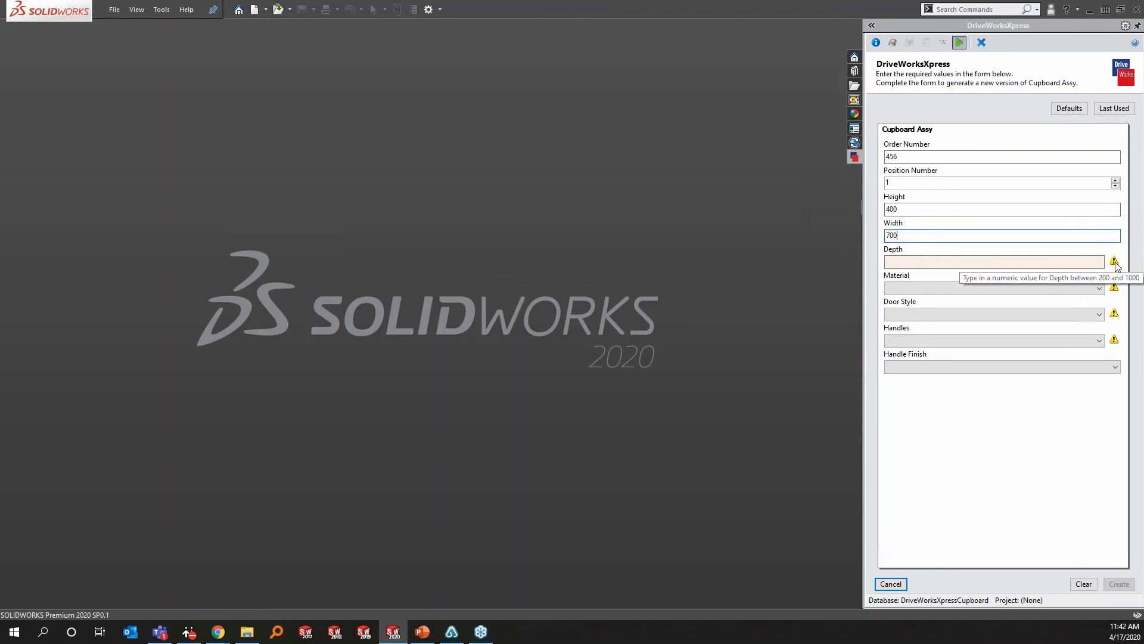
left_click(961, 262)
type("200")
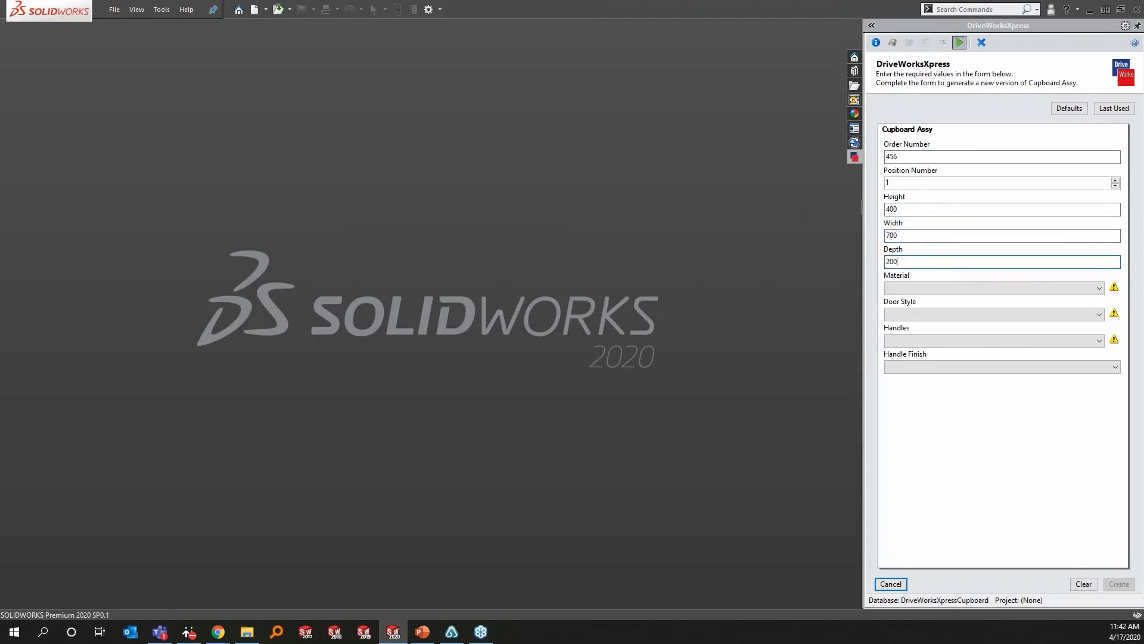
- Set Material to Mahogany, Door Style to Shaker Style and Handles to Bedroom Knob Oak
left_click(1099, 288)
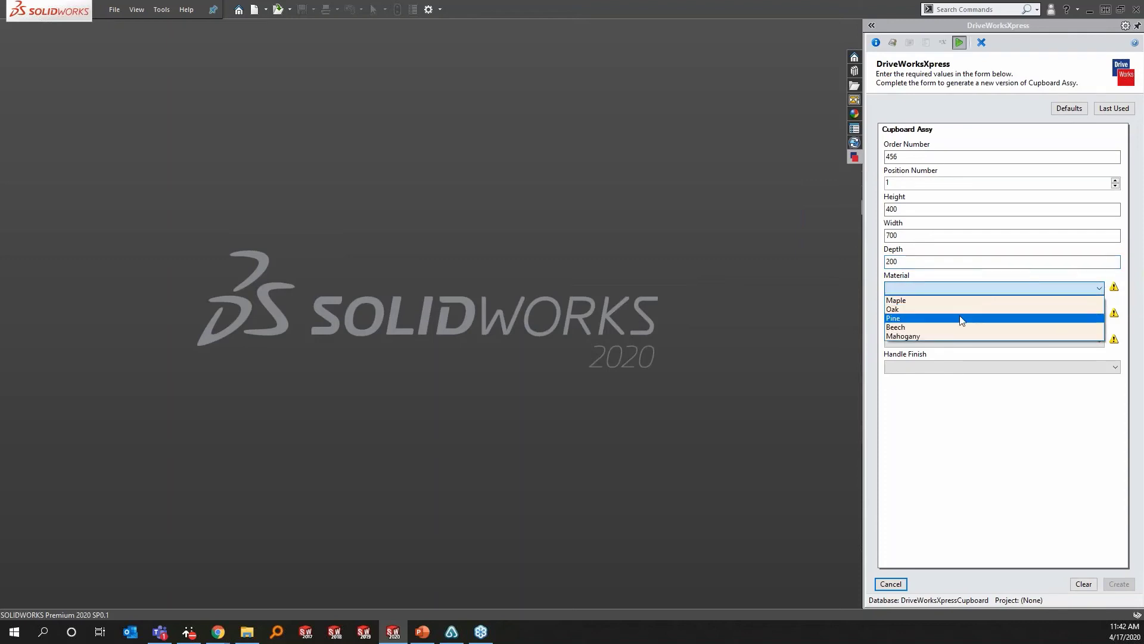
left_click(954, 331)
left_click(918, 314)
left_click(908, 336)
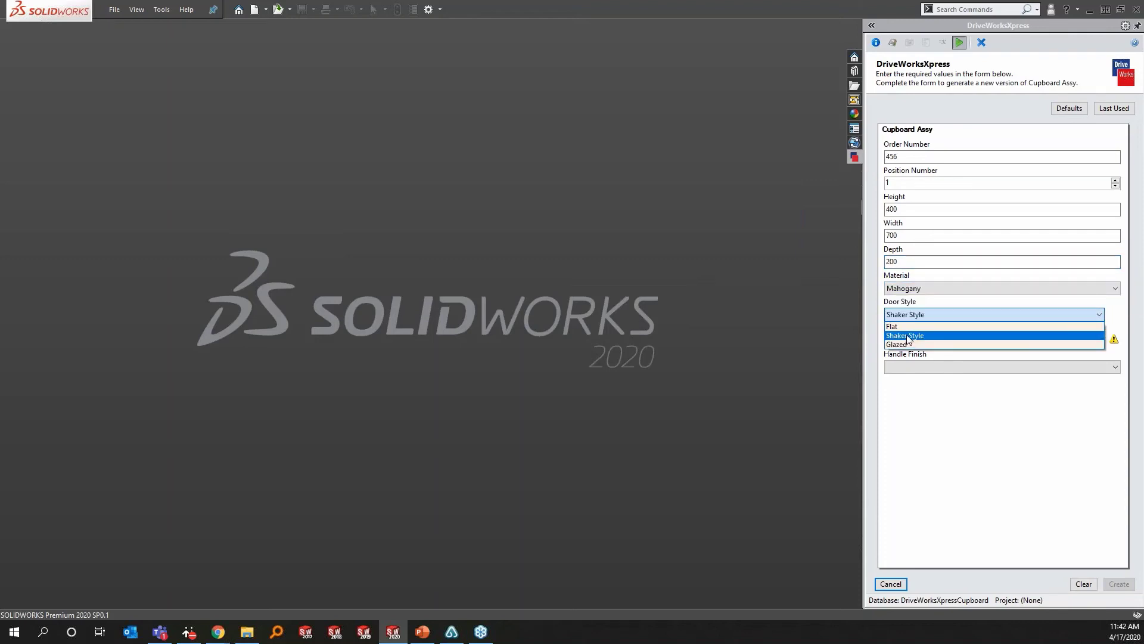
left_click(930, 340)
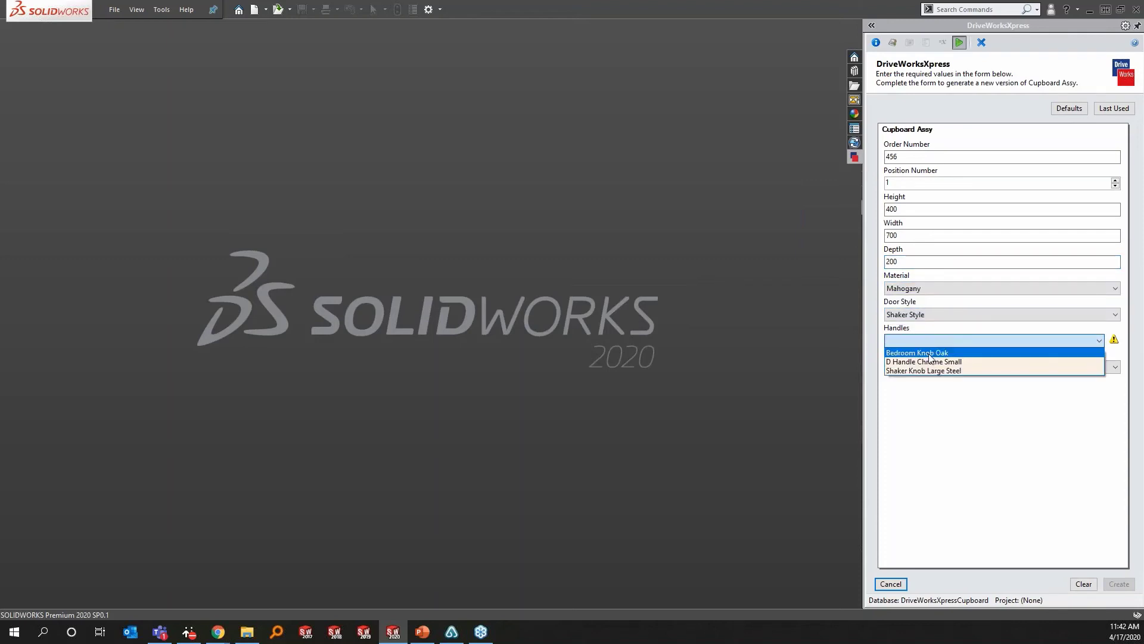
left_click(929, 356)
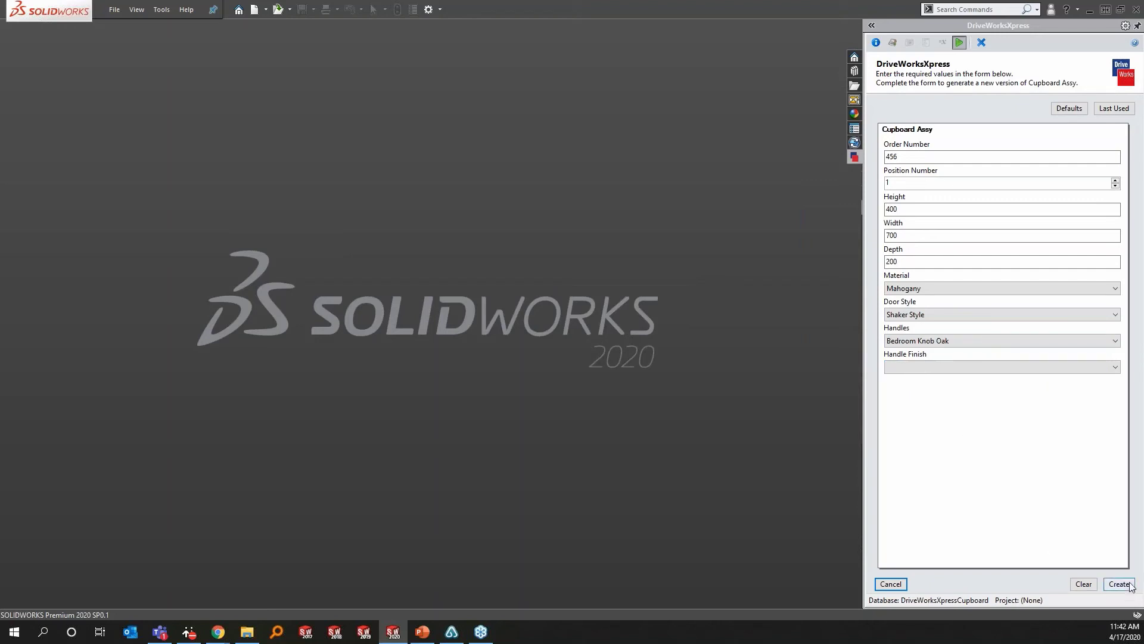
- Create the new version of the Cupboard Assy models from the completed form
left_click(1118, 584)
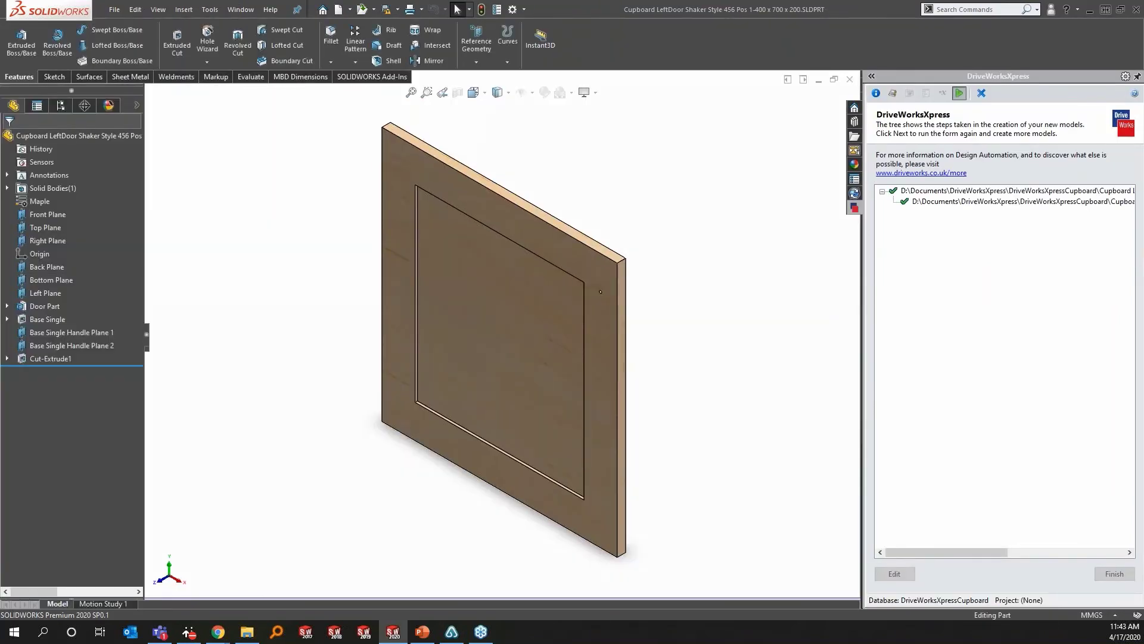
key("ctrl+7")
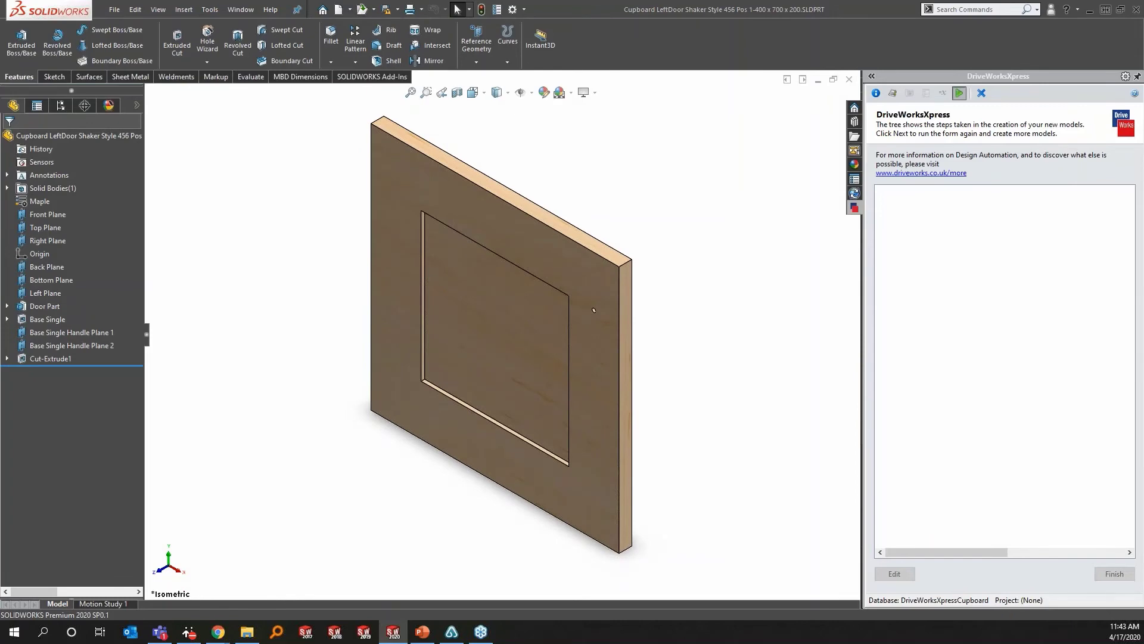